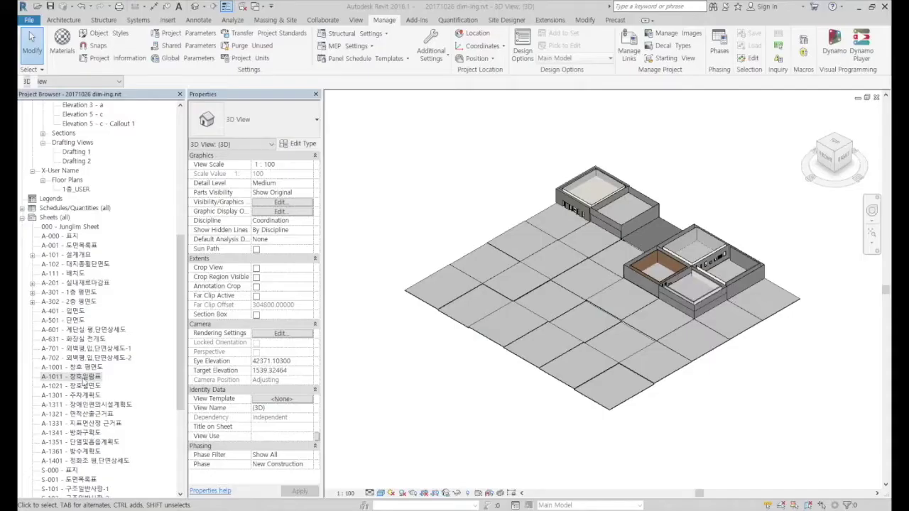
Open sheet A-1011 from the Project Browser
double_click(71, 376)
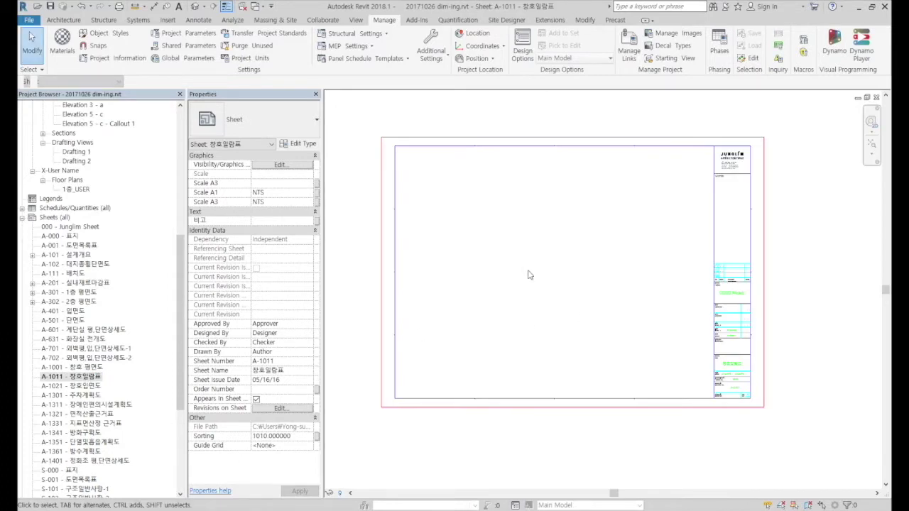
Launch Dynamo Player and open the G1.Tablelayout 만들기 script's input settings
scroll(525, 273, up, 1)
scroll(545, 285, up, 2)
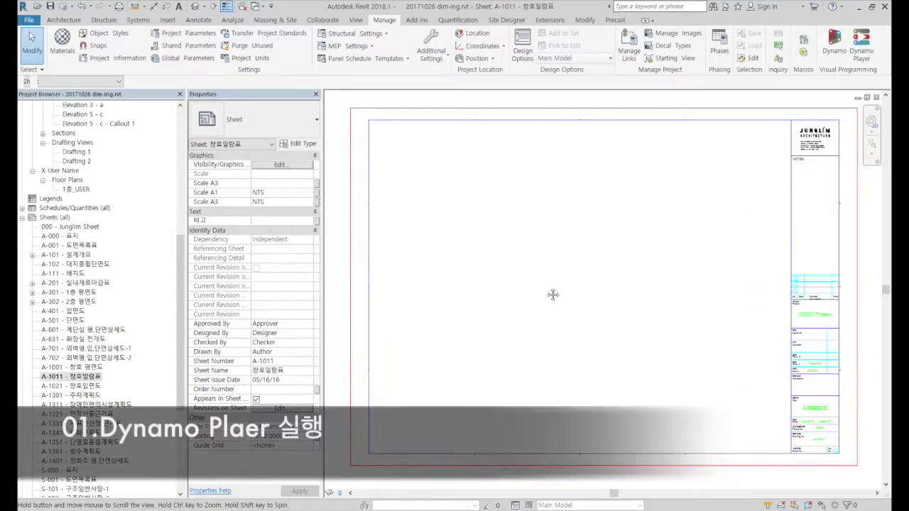
click(861, 48)
scroll(242, 219, down, 5)
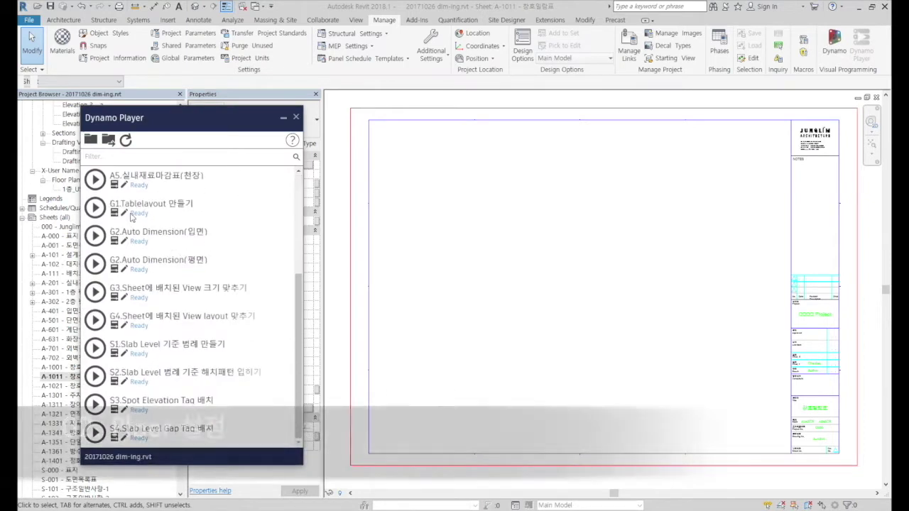
click(209, 210)
Check the sheet's sizes with aligned dimensions (DI), then select the title block
key(d)
key(i)
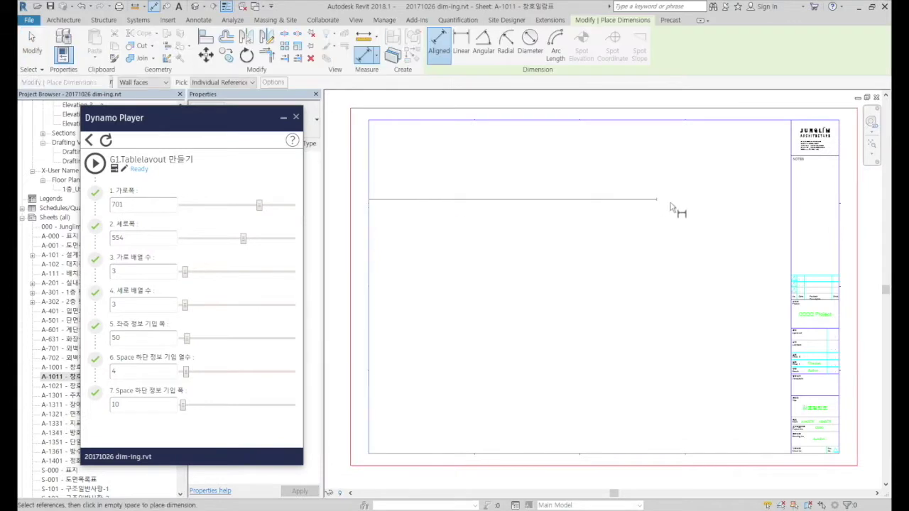
scroll(639, 203, up, 4)
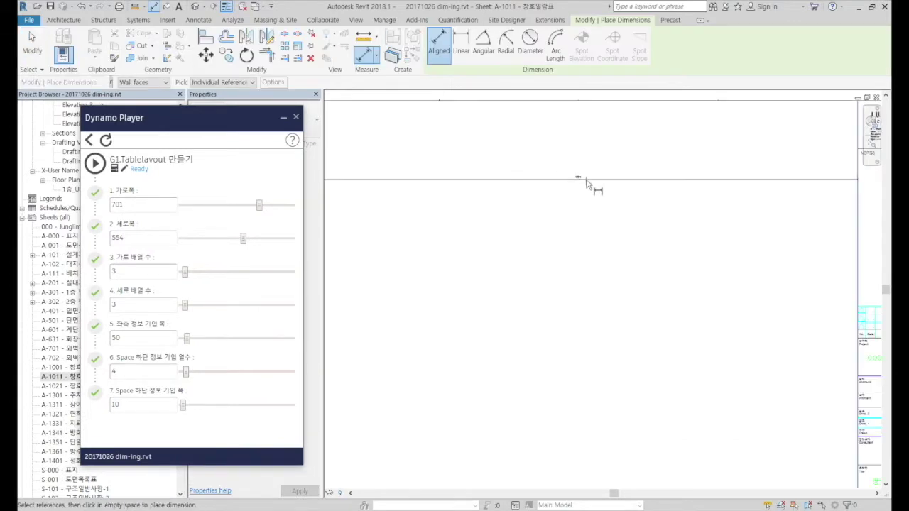
scroll(589, 185, down, 4)
scroll(543, 308, up, 4)
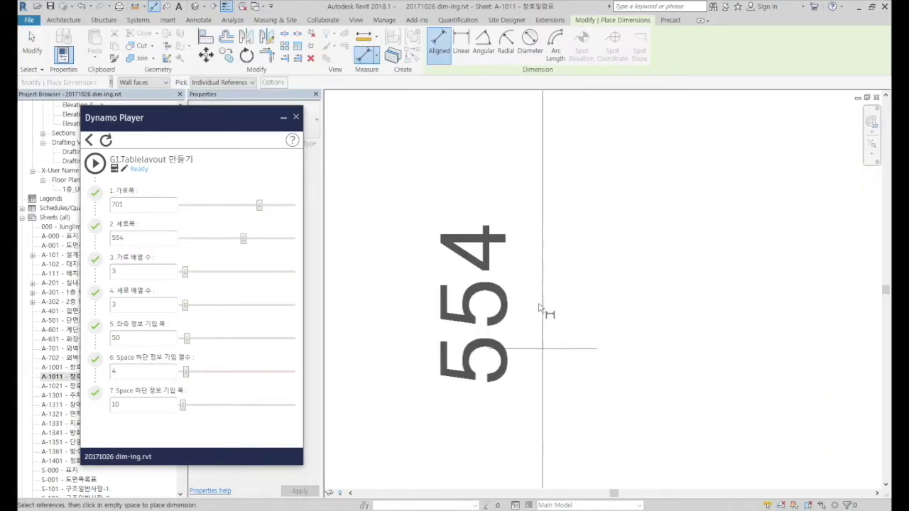
scroll(543, 300, down, 5)
key(Escape)
scroll(546, 308, up, 2)
key(d)
key(i)
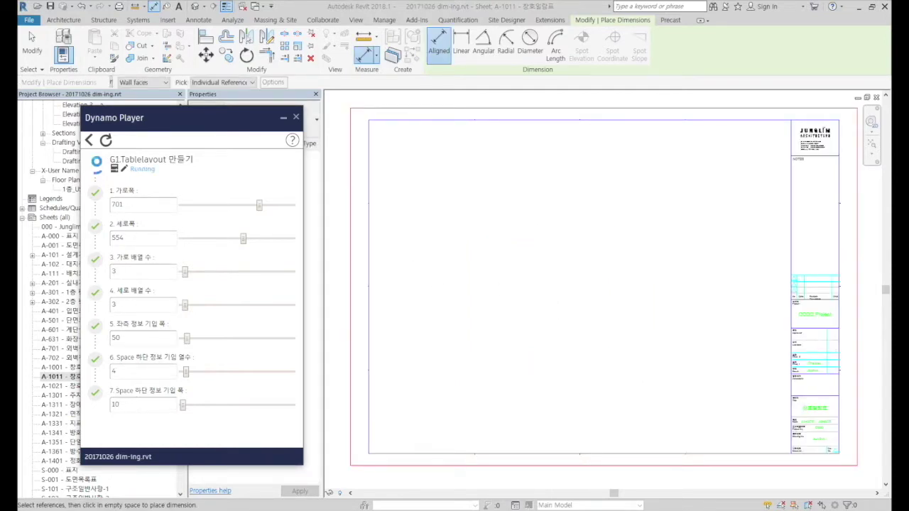
scroll(571, 157, down, 1)
key(Escape)
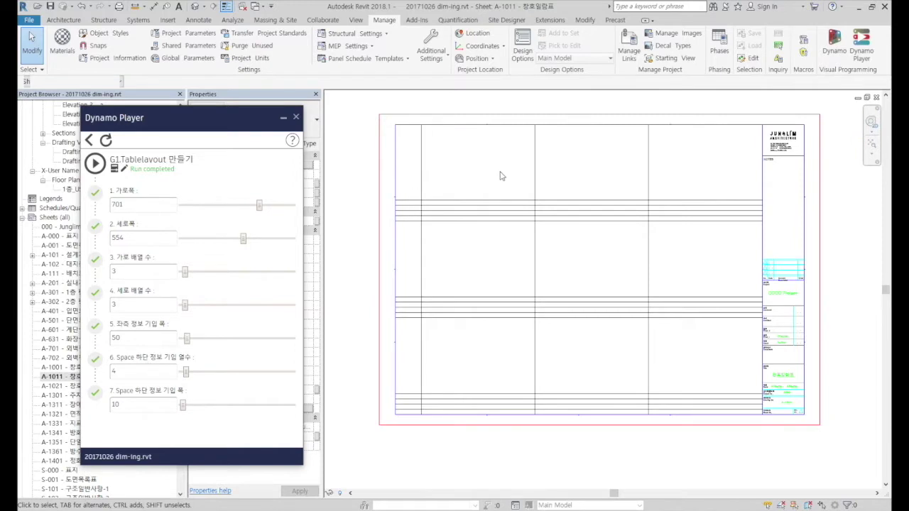
click(604, 116)
Temporarily hide the title block, then restore it with HR
key(h)
key(h)
click(604, 176)
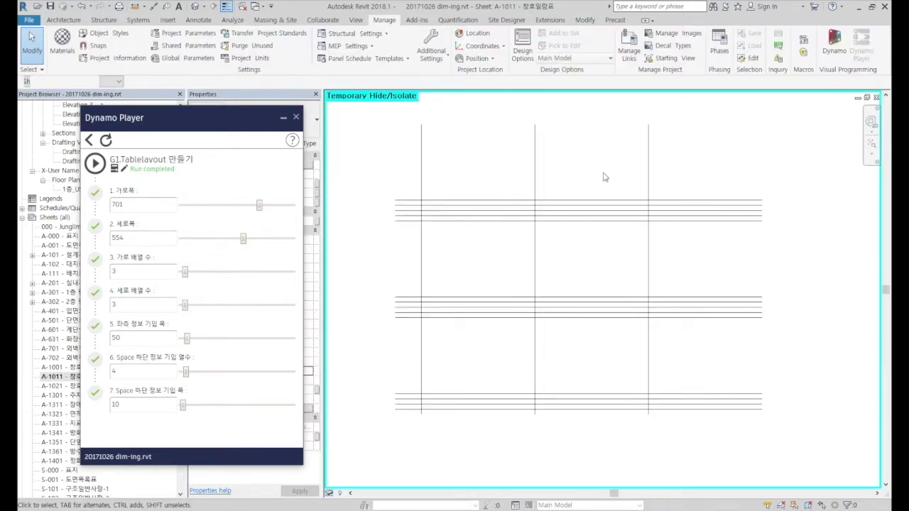
key(h)
key(r)
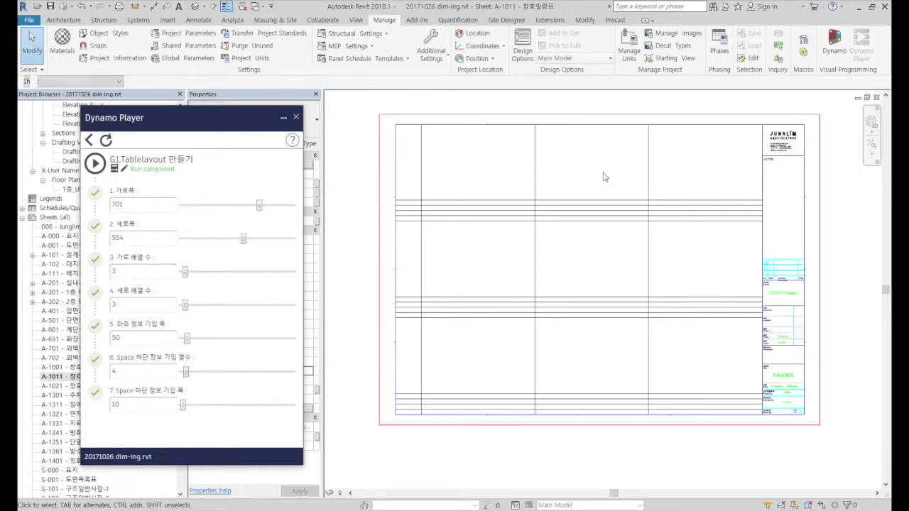
Delete the generated grid lines and return to the Dynamo Player script list
drag(357, 101, 771, 450)
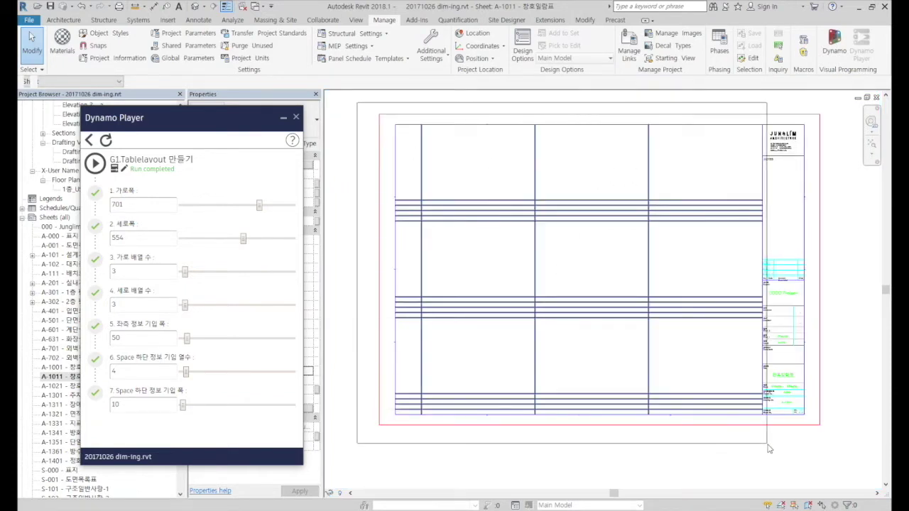
key(Delete)
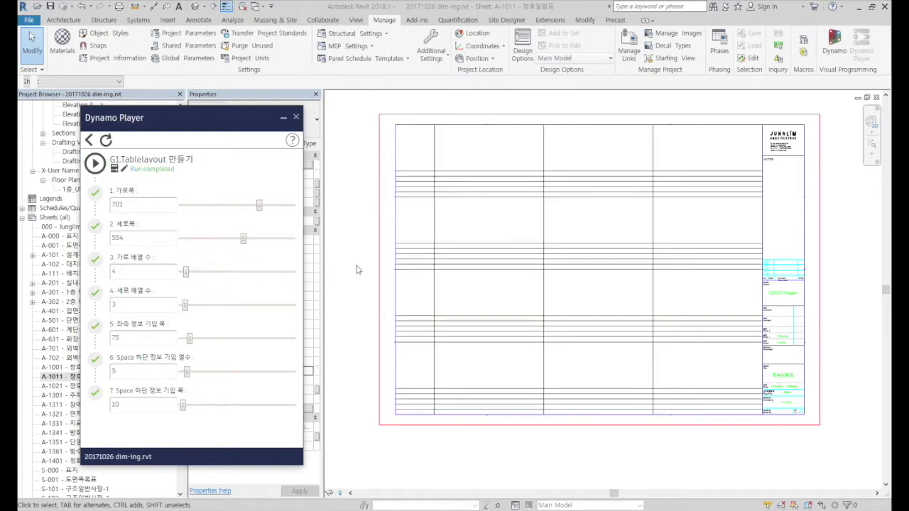
middle_drag(519, 233, 521, 242)
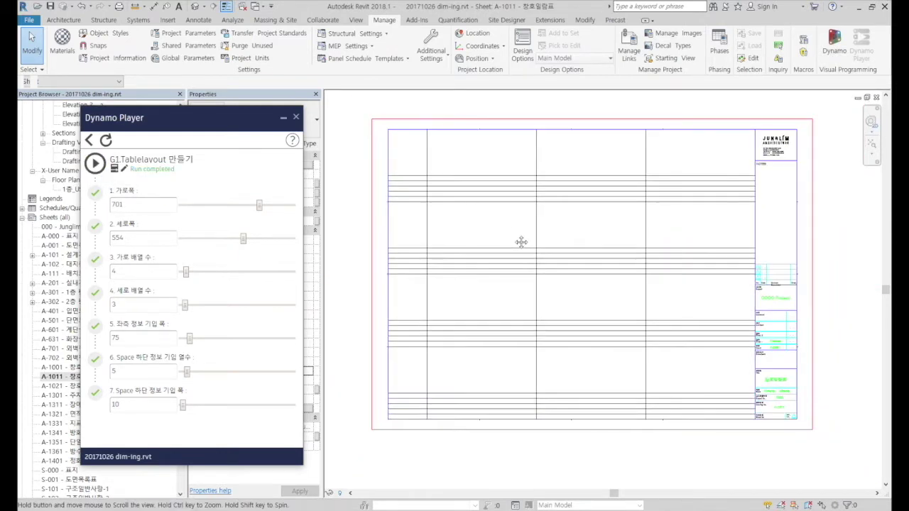
click(89, 141)
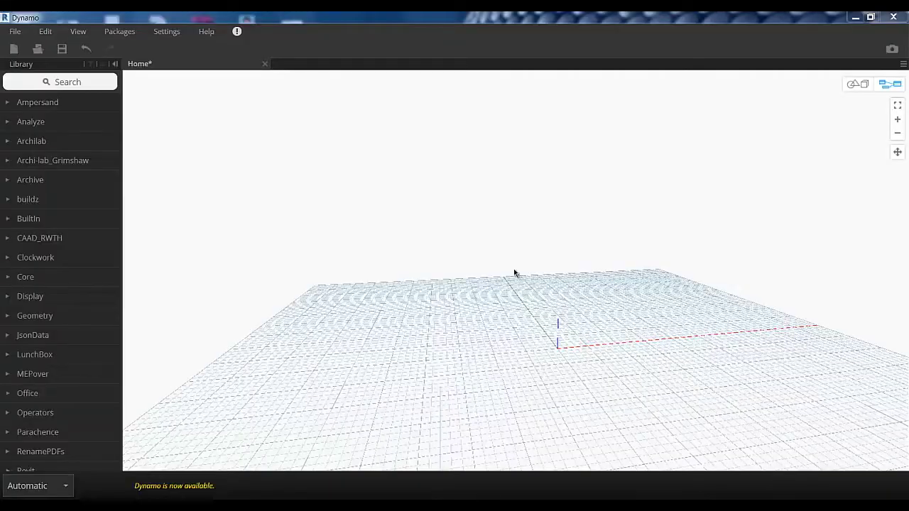
Place a Number Slider and paste copies to form a column of seven sliders
key(ctrl+b)
right_drag(532, 273, 536, 288)
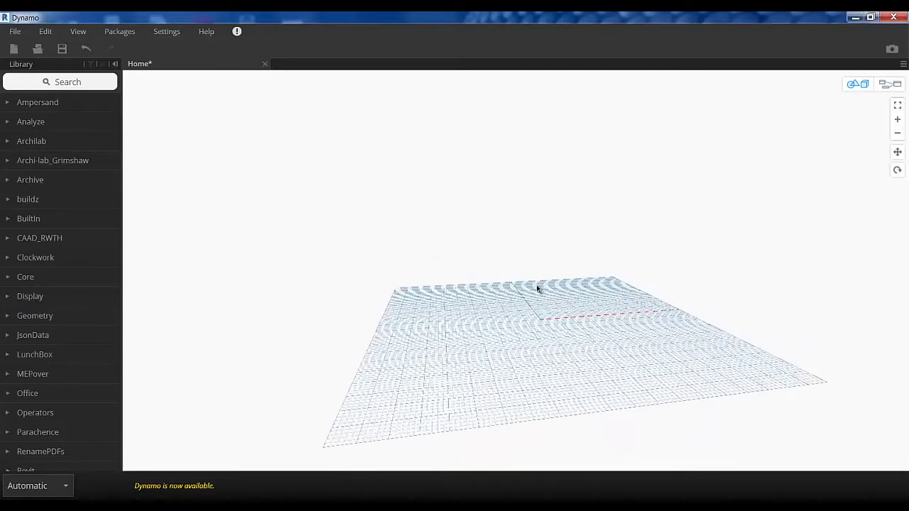
right_click(406, 211)
text(slider)
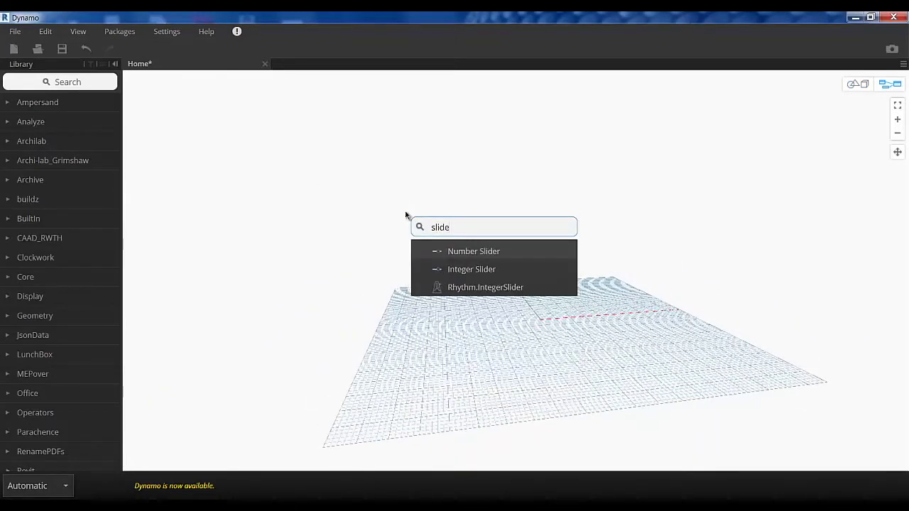
key(Return)
drag(557, 221, 378, 110)
key(ctrl+c)
key(ctrl+v)
key(ctrl+v)
key(ctrl+v)
key(ctrl+v)
key(ctrl+v)
key(ctrl+v)
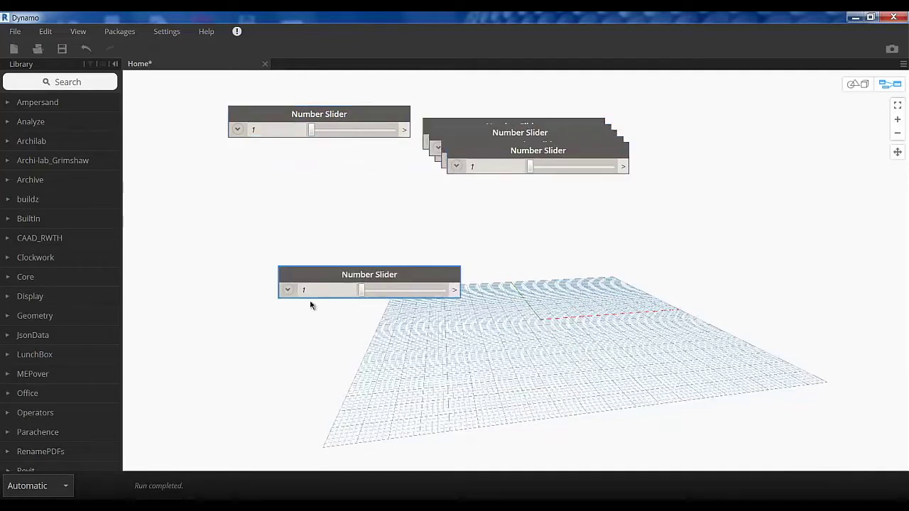
drag(538, 150, 300, 327)
drag(454, 167, 224, 307)
mouse_move(456, 148)
mouse_down()
mouse_move(266, 251)
mouse_move(227, 254)
mouse_up()
key(ctrl+v)
drag(497, 142, 280, 207)
mouse_move(497, 125)
mouse_down()
mouse_move(285, 159)
mouse_move(246, 142)
mouse_up()
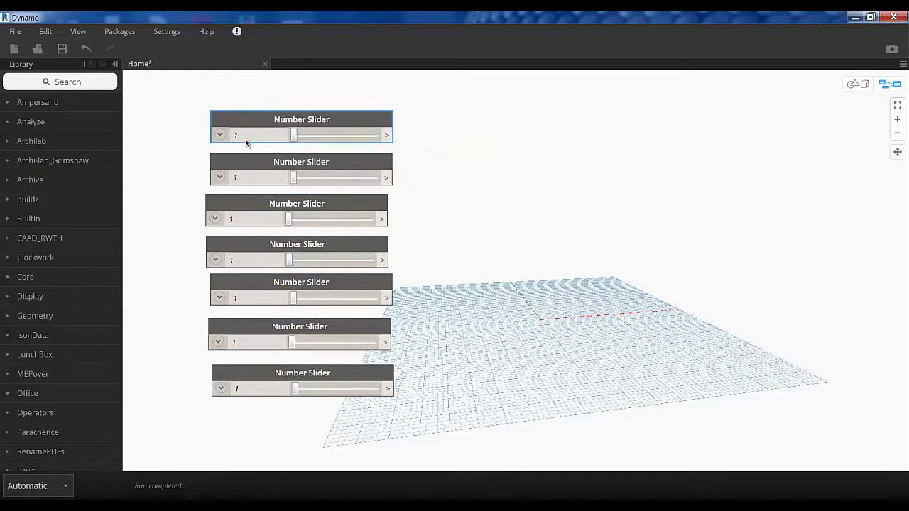
right_click(281, 124)
Rename the first four sliders 1.가로폭, 2.세로폭, 3.배열 수 and 4.세로 배열 수
double_click(277, 122)
text(1.가로ㅍ)
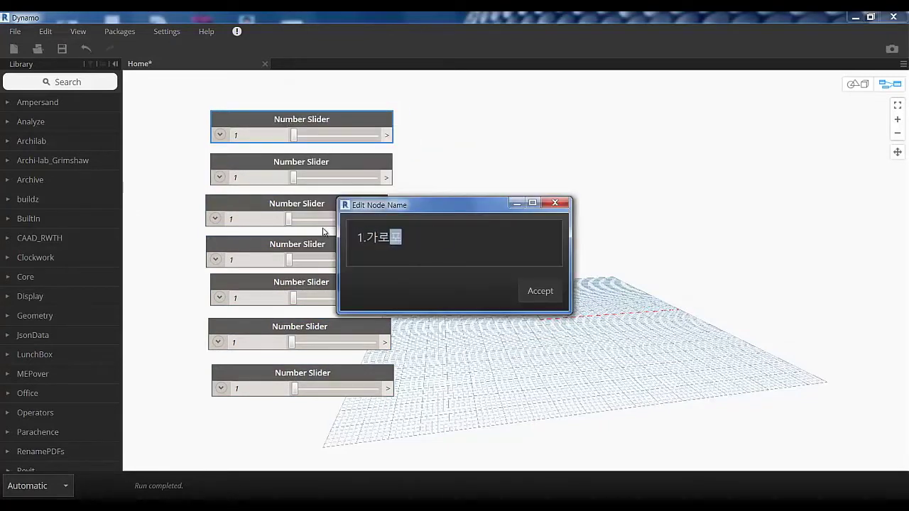
text(로폭)
key(Return)
double_click(324, 163)
text(2.세로)
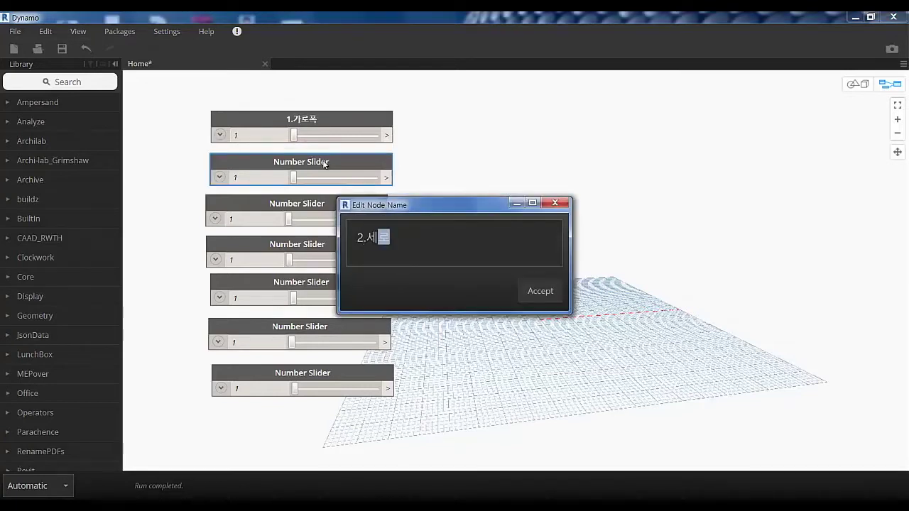
text(폭)
key(Return)
double_click(319, 208)
text(3.가로 ㅂ)
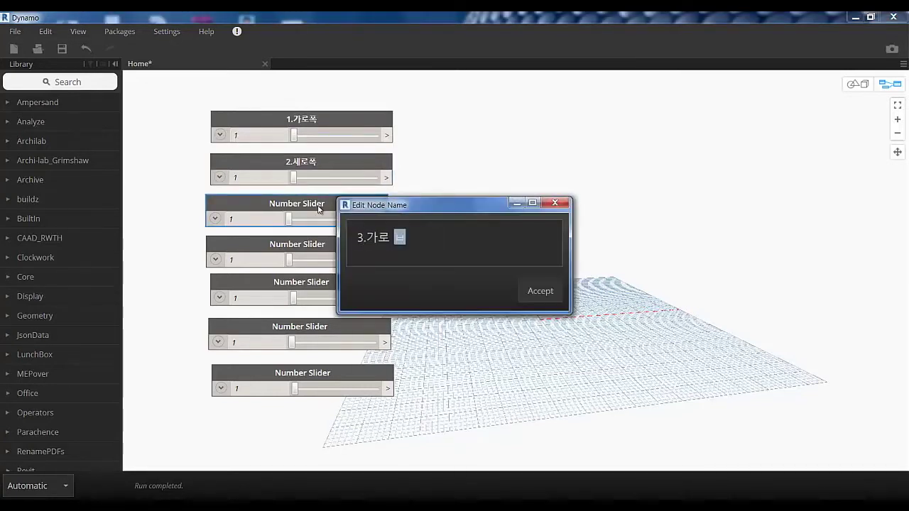
text(배열 수)
key(Return)
double_click(296, 249)
text(4.)
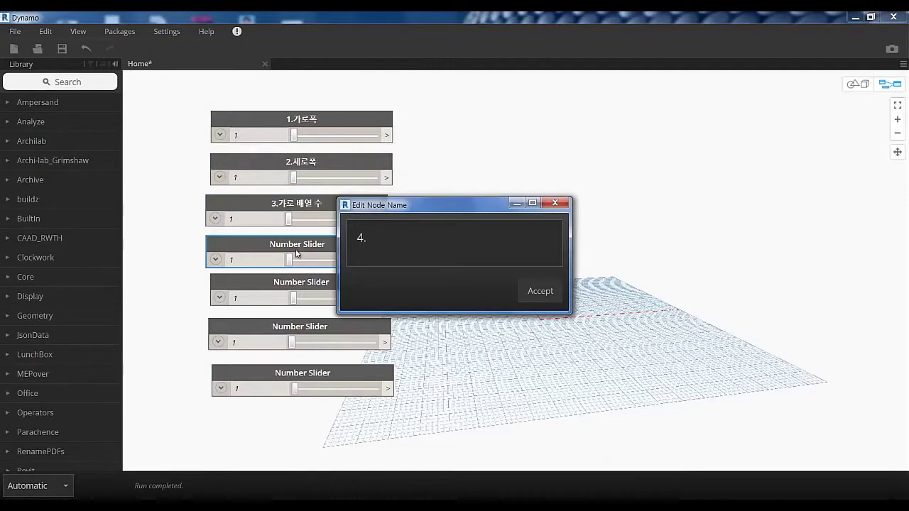
text(세로 배열 수)
key(Return)
Rename the remaining sliders 5 폭, 6.열수 and Space 하단 정보 기입 폭
double_click(313, 284)
text(5)
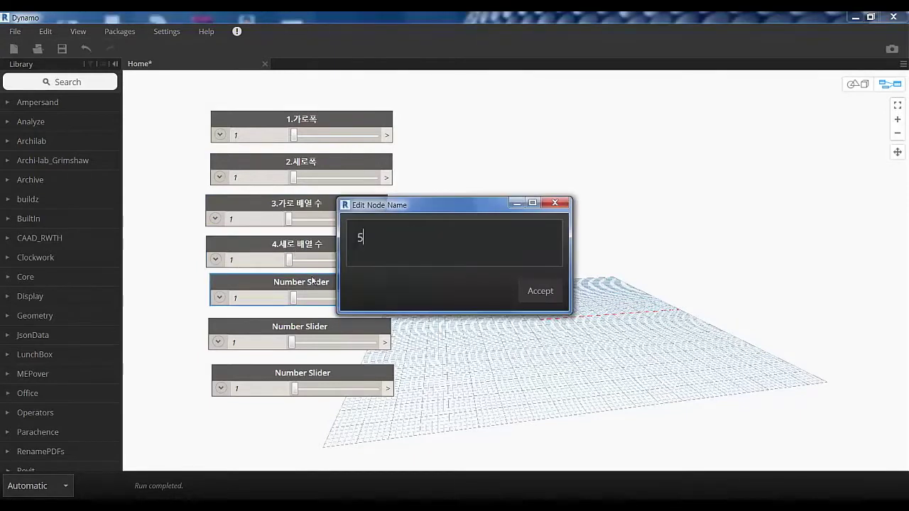
text( 폭)
key(Return)
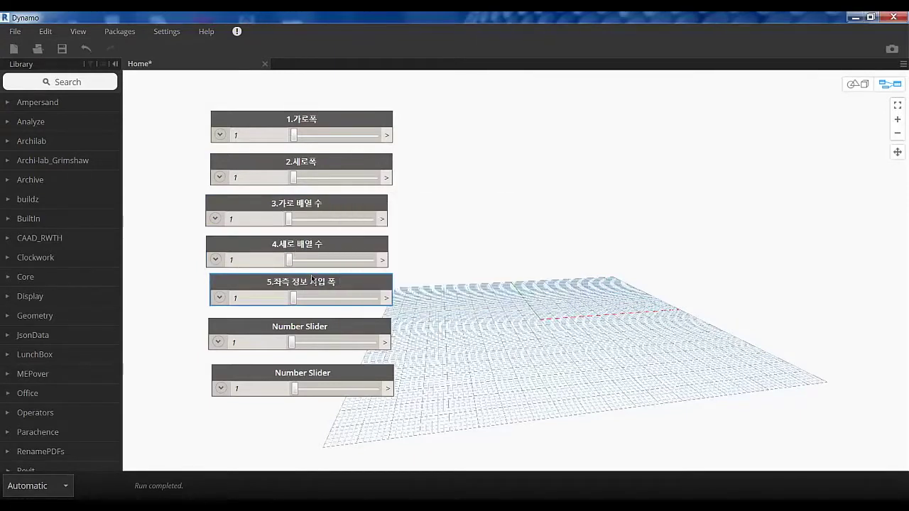
double_click(320, 328)
text(6.Sp)
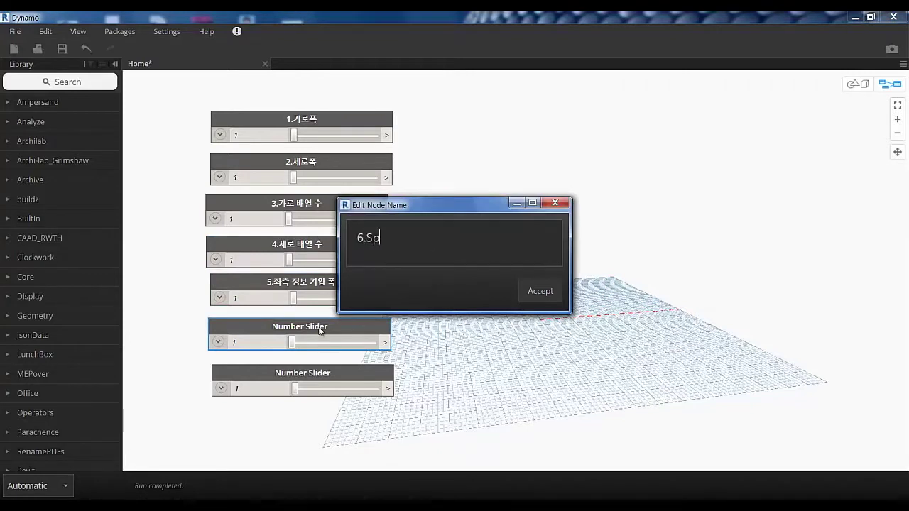
text(열수)
key(Return)
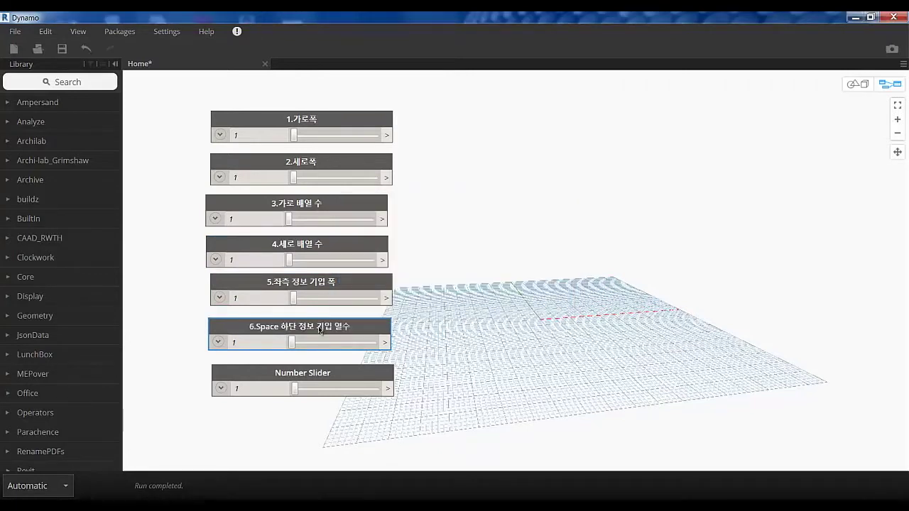
double_click(321, 375)
text(Space 하단 정보 )
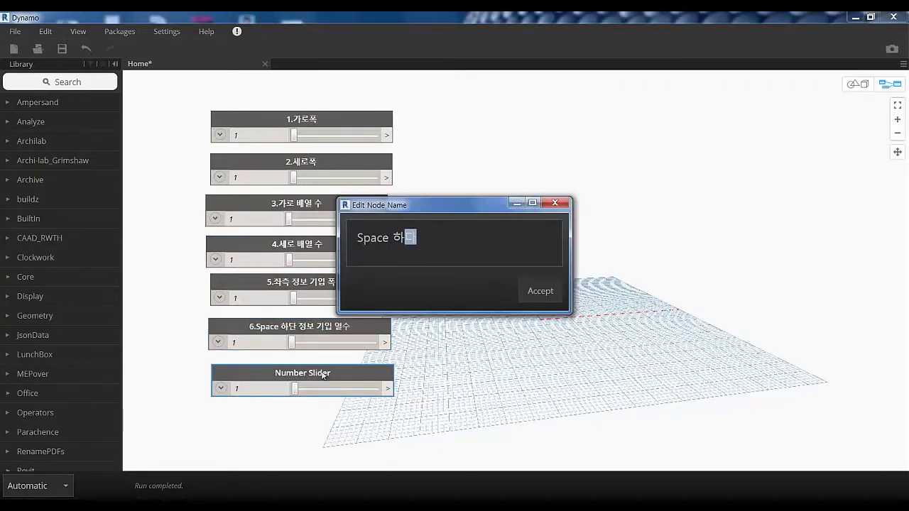
text(기입 폭)
key(Return)
scroll(474, 237, down, 1)
Group the seven sliders and title the group A-1 설정
drag(487, 395, 273, 142)
right_click(355, 155)
click(402, 176)
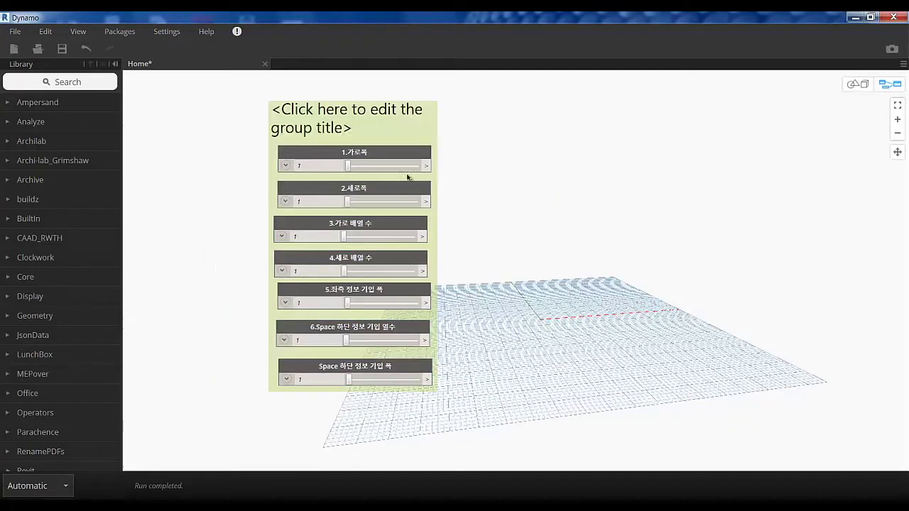
click(344, 118)
text(A-1)
key(Return)
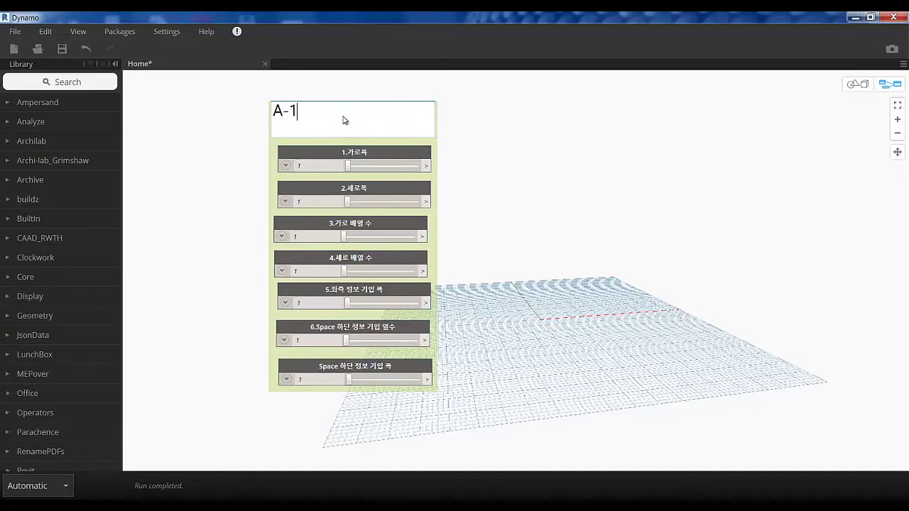
text(ㅇ)
click(389, 127)
Recolour the A-1 설정 group light blue
right_click(401, 129)
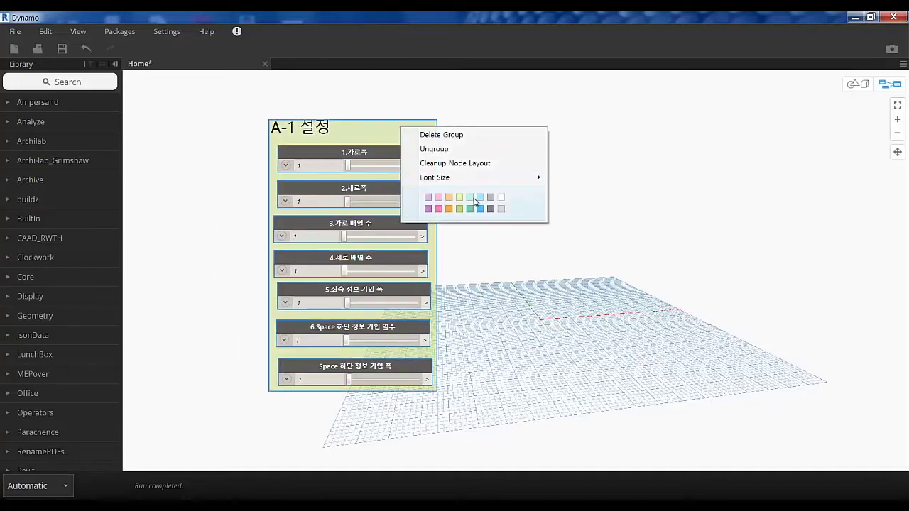
click(481, 200)
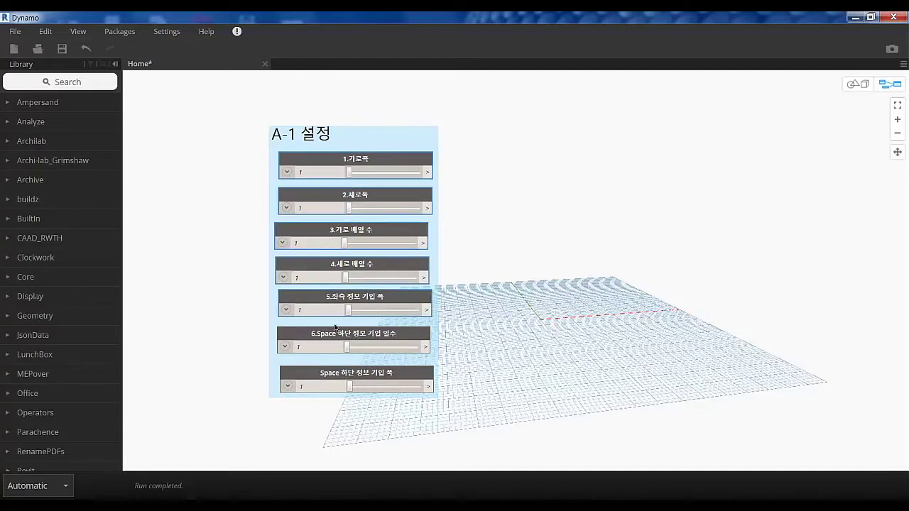
right_click(345, 159)
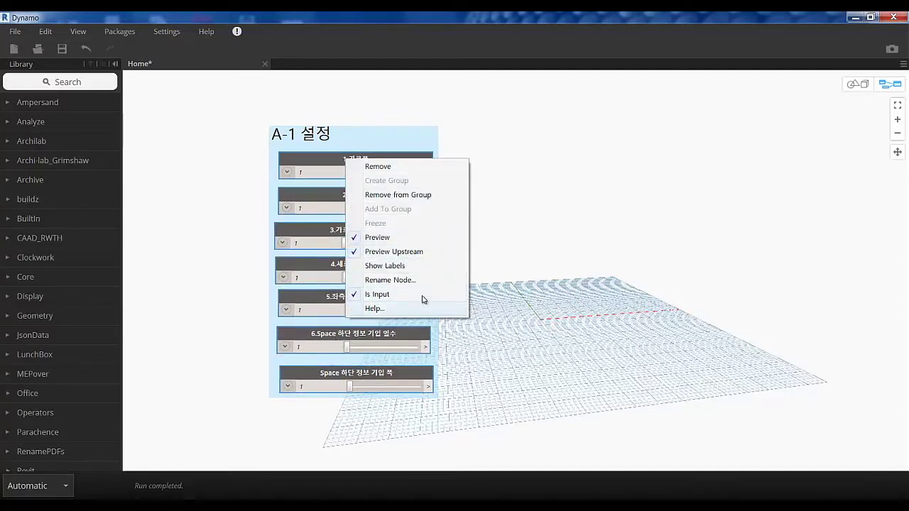
click(332, 186)
scroll(307, 199, down, 2)
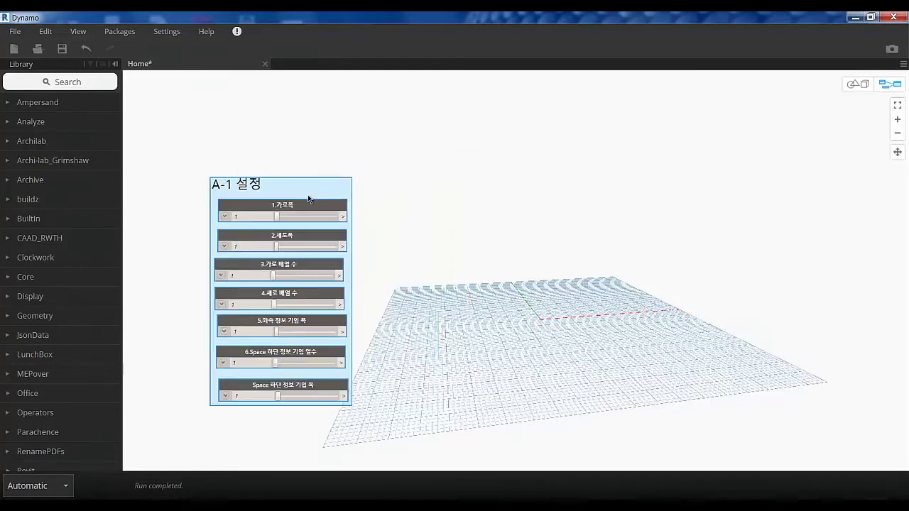
Add Springs.Doc.ActiveView and View.Scale nodes side by side
right_click(443, 151)
text(springs.Doc)
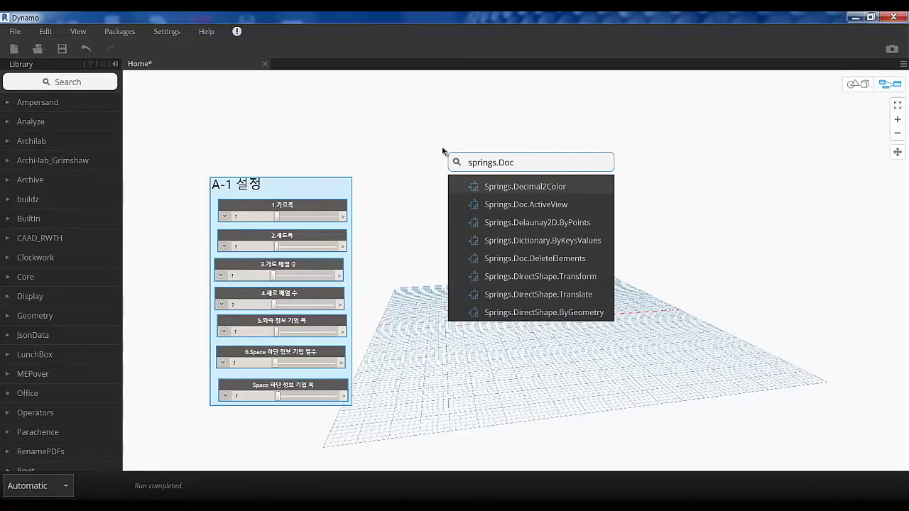
text(.ActiveV)
key(Escape)
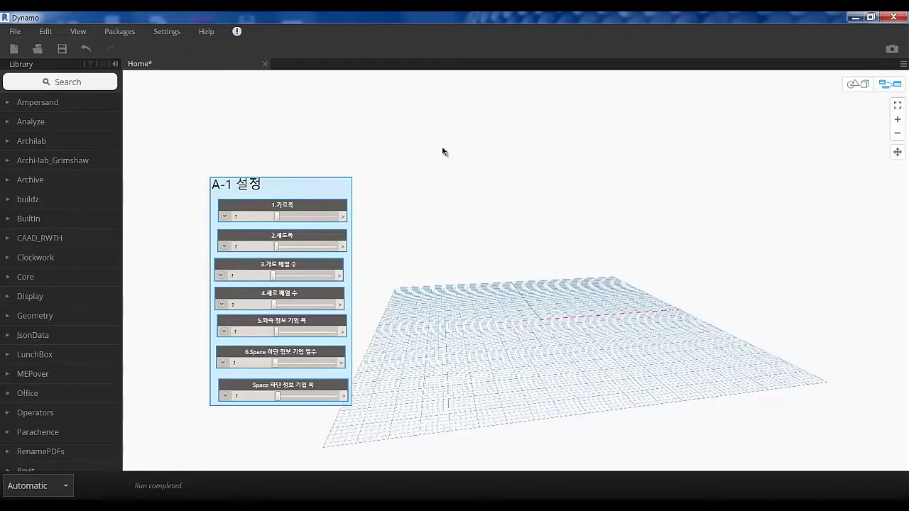
right_click(446, 171)
text(Springs.Doc)
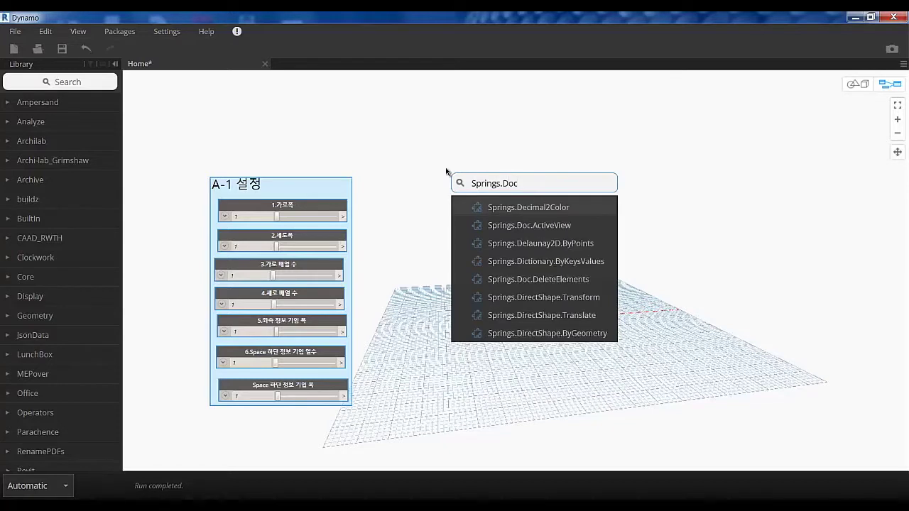
text(.Active)
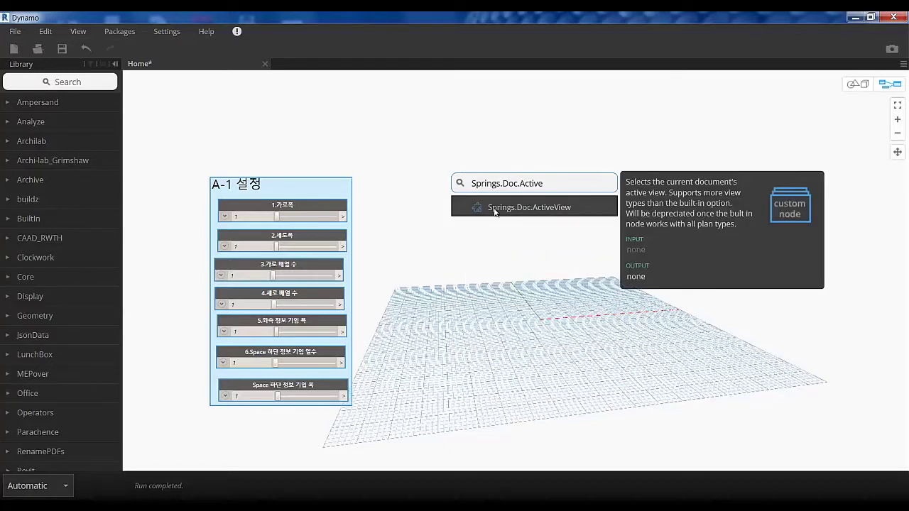
click(494, 208)
right_click(553, 171)
text(view.scale)
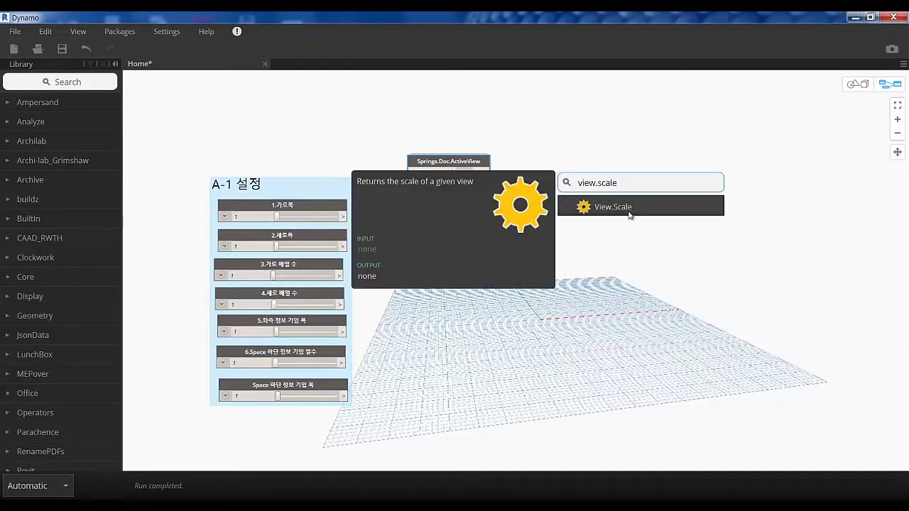
click(629, 211)
drag(637, 197, 588, 167)
Group both nodes as A-2 정보 불러오기 and place the group above A-1
shift+click(472, 185)
key(ctrl+g)
click(461, 127)
text(A-2 정보 불러오기)
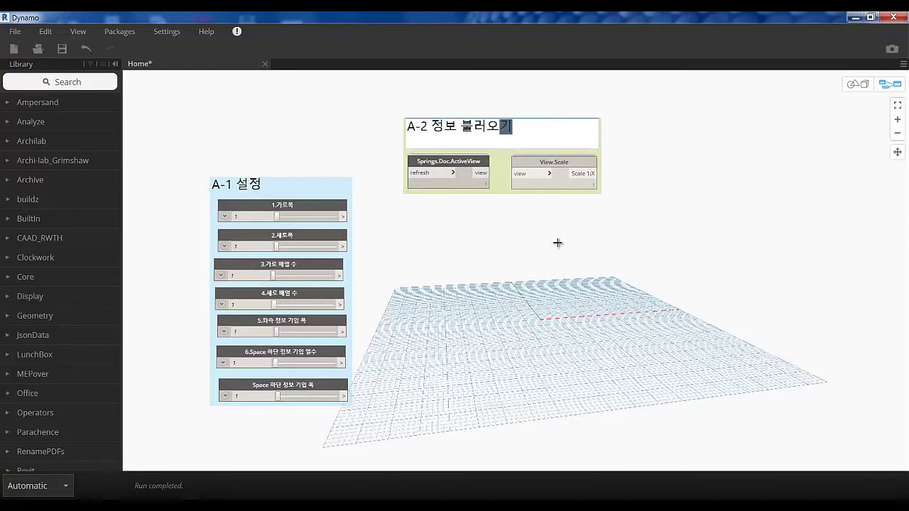
drag(515, 127, 320, 106)
right_click(503, 160)
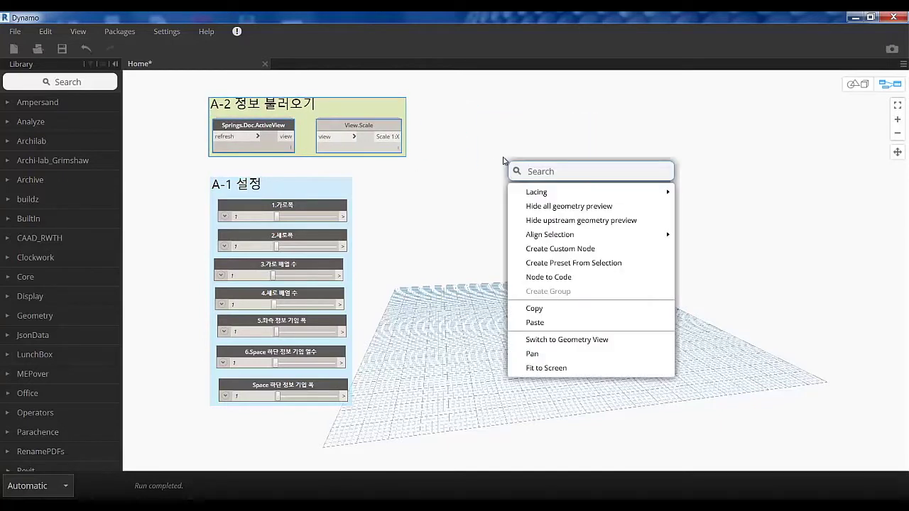
Add a Code Block multiplying 가로폭, 세로폭, 좌측정보기입폭 and Space하단정보기입폭 by 스케일
text(code)
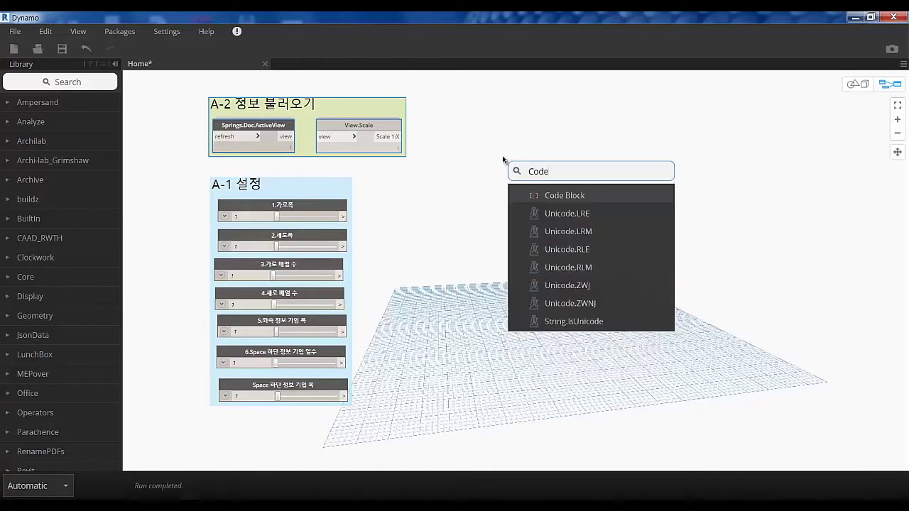
text( bl)
key(Return)
right_click(571, 227)
click(537, 175)
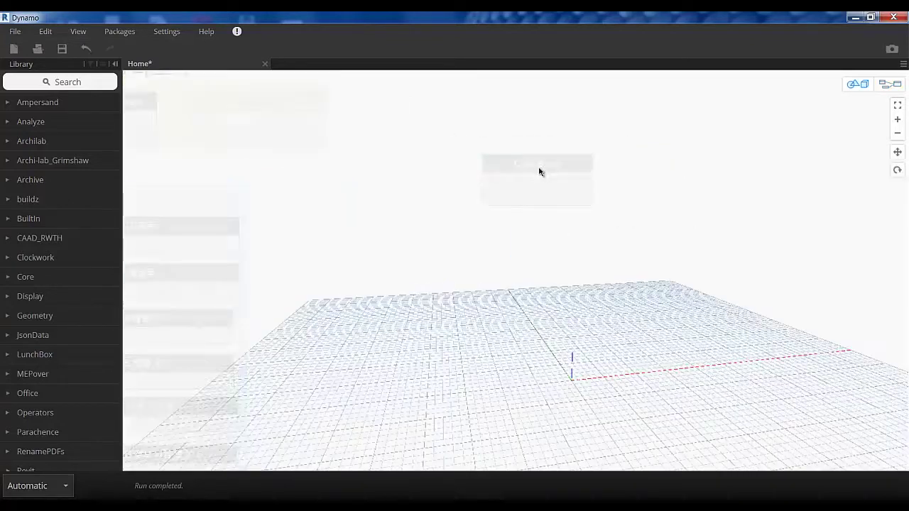
scroll(505, 189, up, 5)
text(스케일*가로폭)
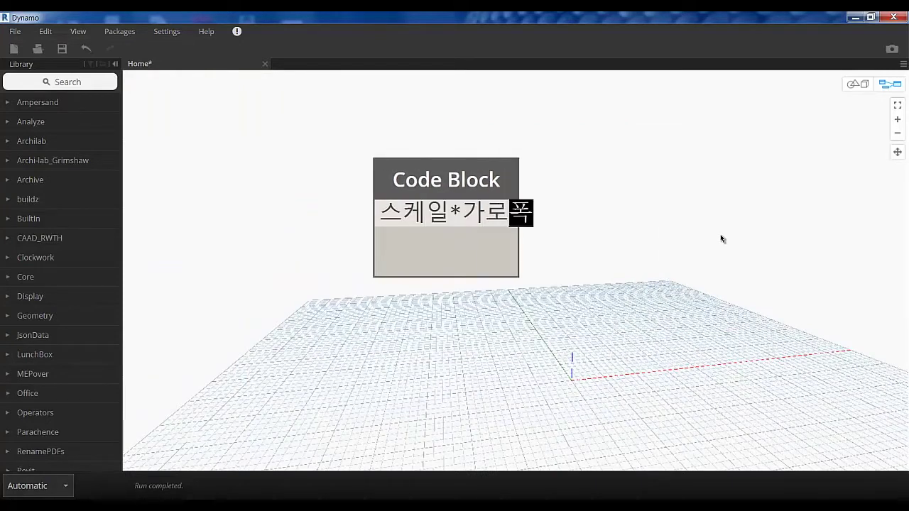
text(;)
key(Return)
text(세로폭*스케일;)
key(Return)
text(좌측정보기입폭*스케일)
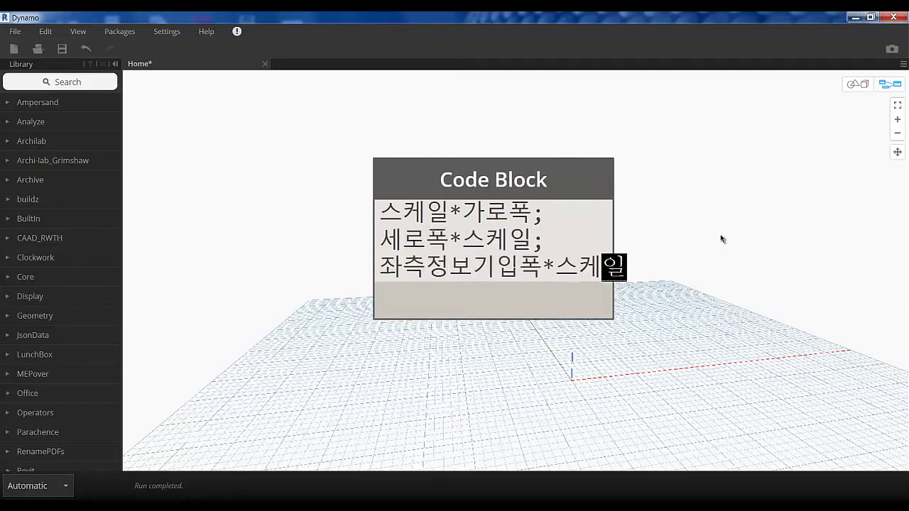
text(;)
key(Return)
text(Space하단정보기입폭*스케일;)
click(721, 239)
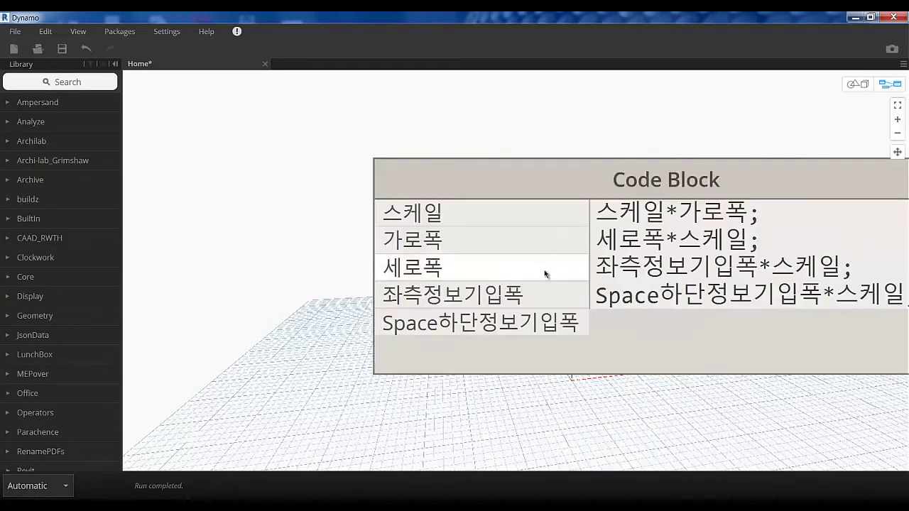
Move the Code Block and wrap it in a group titled A-3 정보 가공
drag(565, 203, 461, 183)
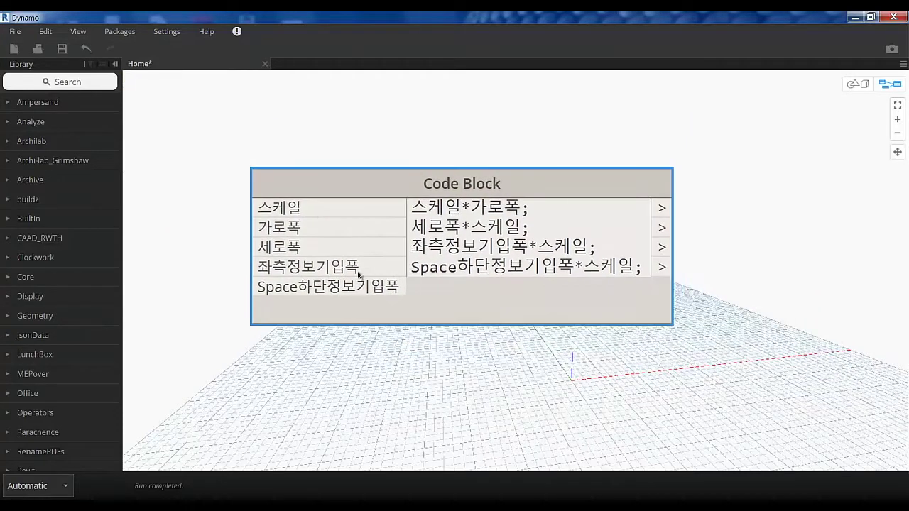
scroll(312, 286, down, 5)
right_click(351, 250)
click(384, 270)
text(A-3 정보 가공)
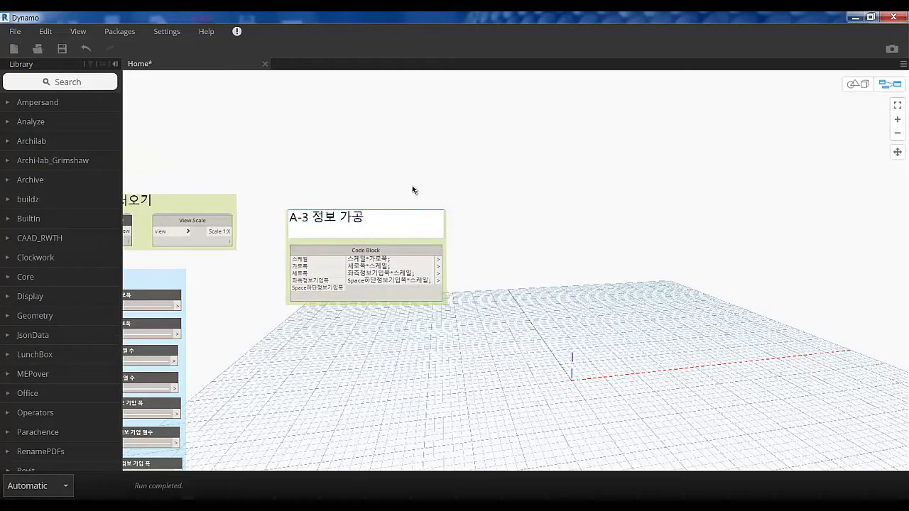
Recolour the A-3 정보 가공 group grey
right_click(395, 229)
click(481, 309)
drag(309, 232, 329, 232)
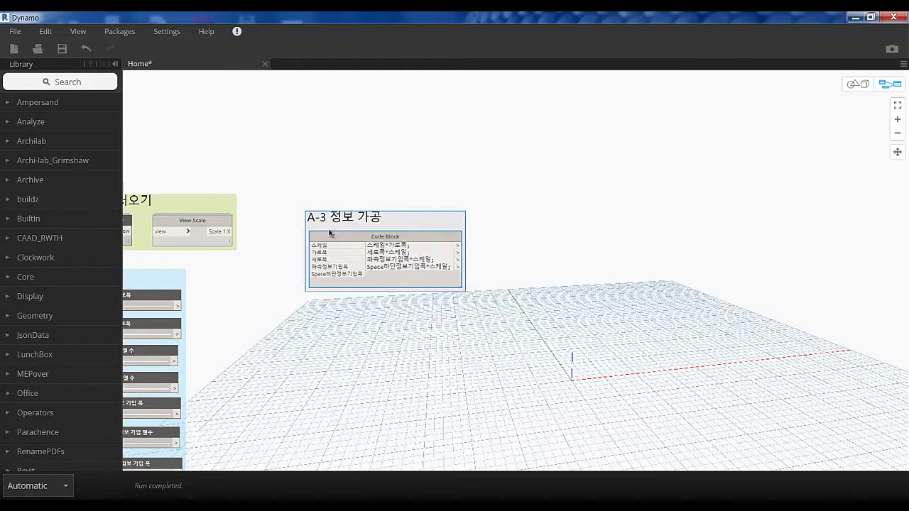
Wire ActiveView into View.Scale, then View.Scale and four sliders into the Code Block inputs
middle_drag(329, 233, 503, 175)
drag(503, 175, 492, 168)
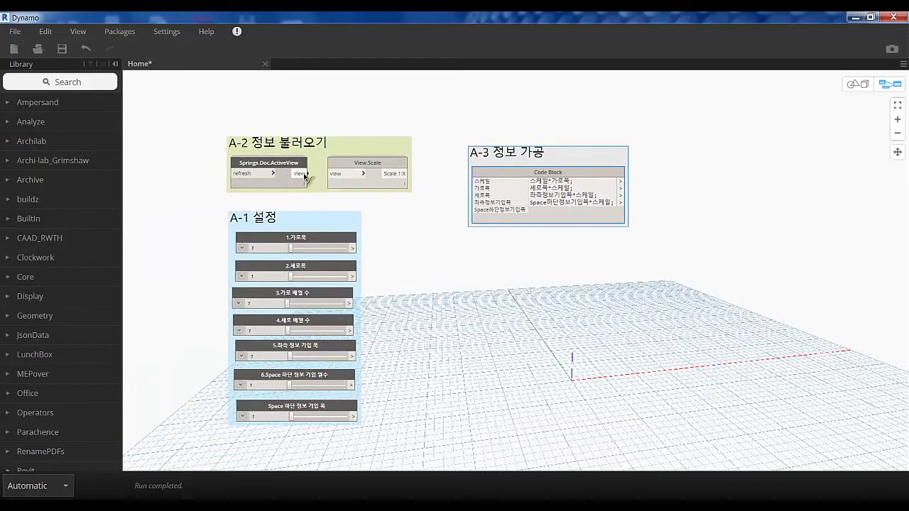
click(334, 175)
drag(411, 177, 474, 181)
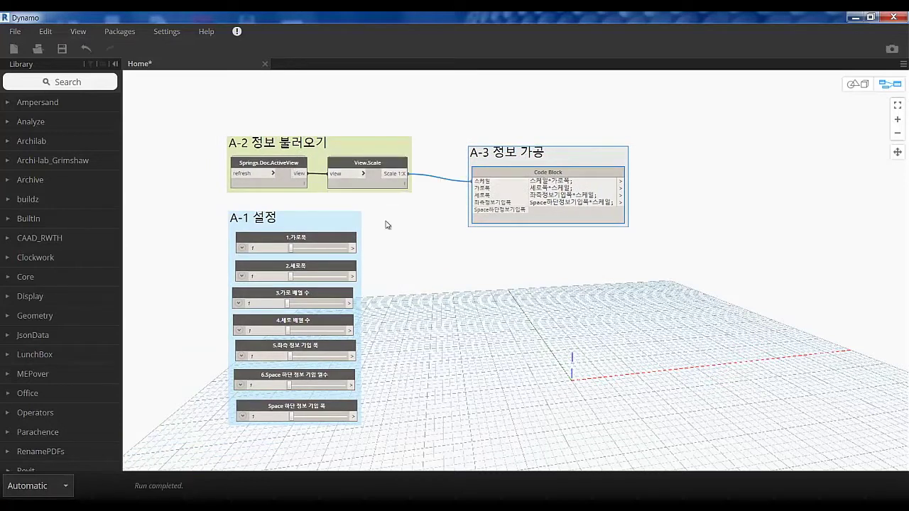
click(472, 187)
click(353, 276)
click(472, 195)
click(474, 202)
click(353, 416)
click(480, 211)
drag(516, 153, 541, 142)
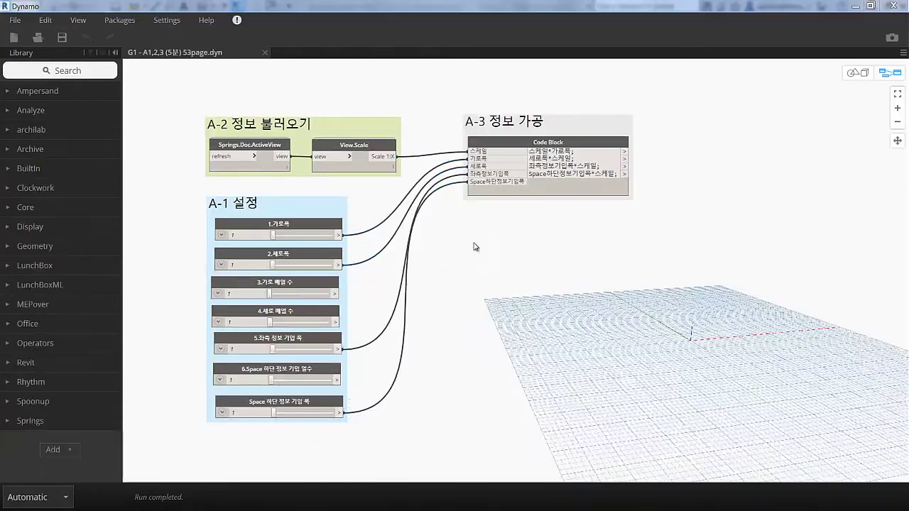
Shift the graph left and add two stacked Point.ByCoordinates nodes
drag(580, 396, 195, 103)
click(527, 304)
scroll(516, 244, down, 3)
mouse_move(516, 244)
middle_down()
mouse_move(367, 251)
mouse_move(422, 255)
middle_up()
right_click(551, 174)
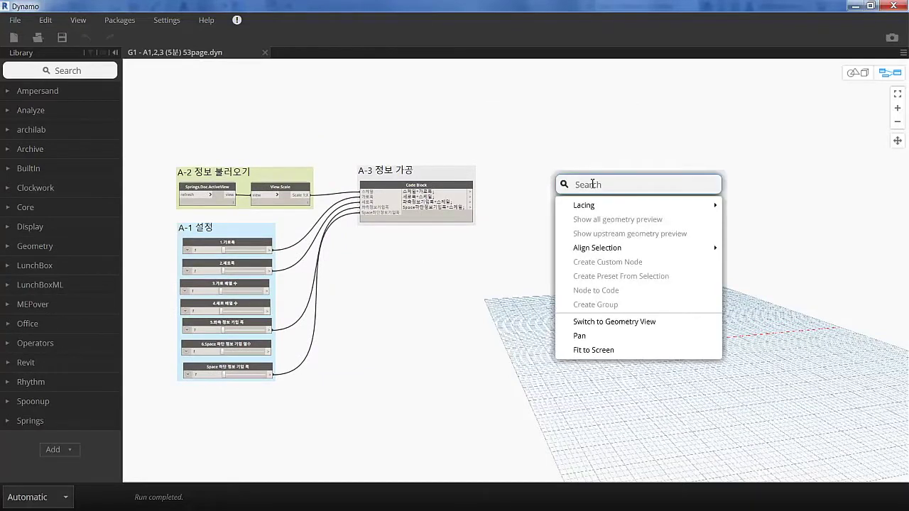
text(point)
text(bycoor)
click(619, 209)
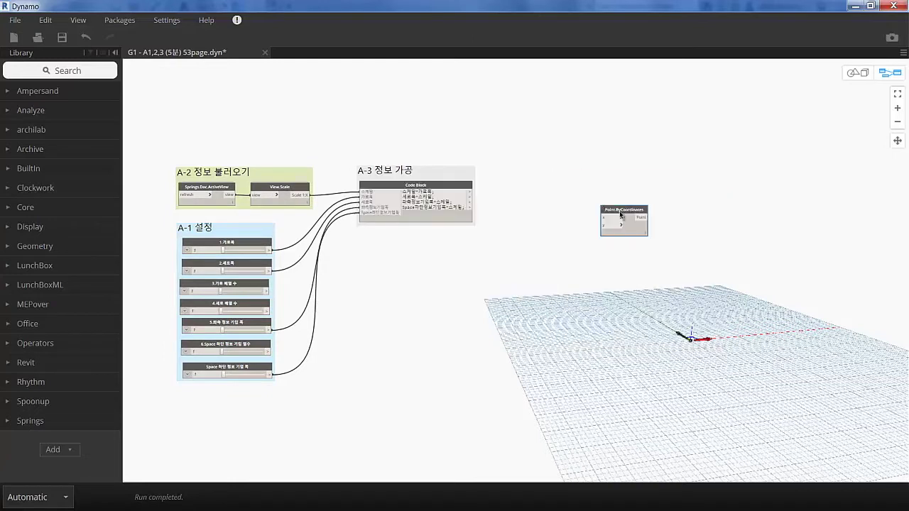
middle_drag(517, 202, 435, 202)
key(ctrl+c)
key(ctrl+v)
key(ctrl+b)
key(ctrl+b)
drag(555, 184, 502, 228)
Add a new Code Block and a Line.ByStartPointEndPoint node beside the points
double_click(575, 206)
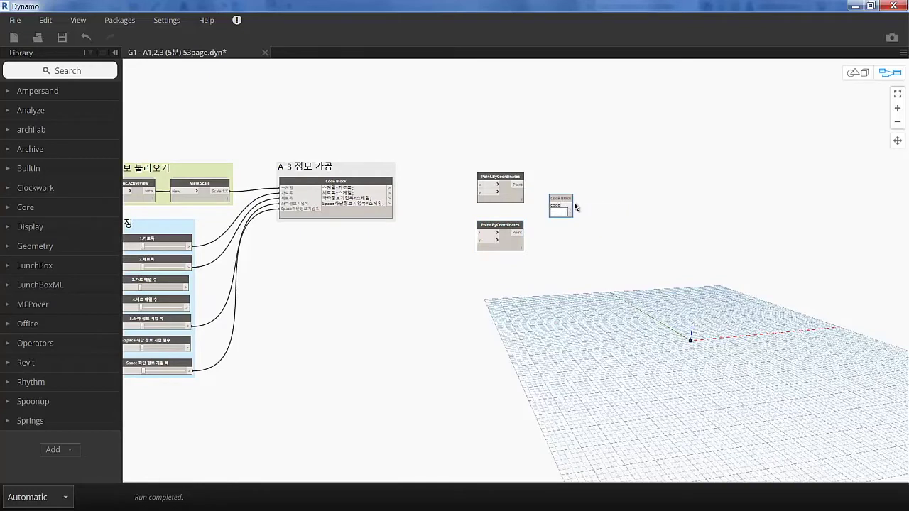
right_click(674, 166)
text(line.by)
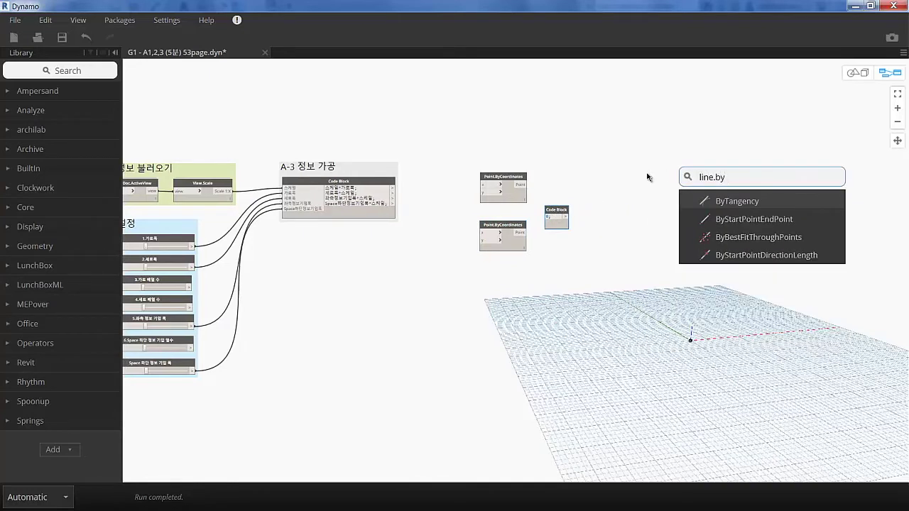
text(starpoin)
key(Left)
key(Left)
key(Left)
text(t)
click(771, 200)
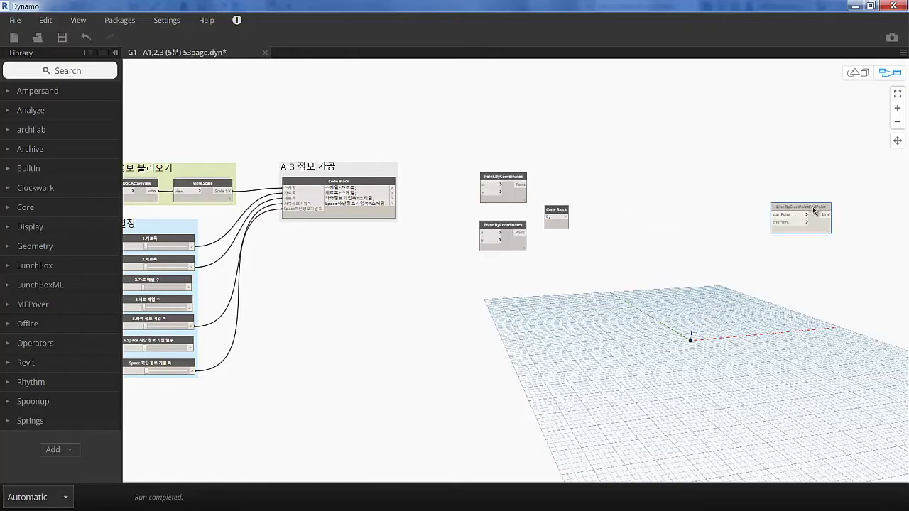
drag(814, 211, 643, 179)
Add Sequence.RangeDivision and Curve.Offset nodes, then select all six new nodes
right_click(630, 230)
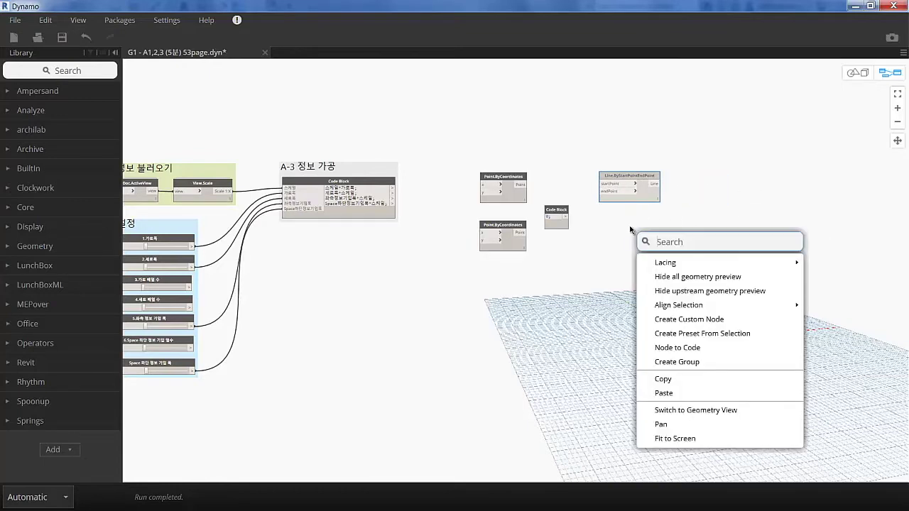
text(sequence.range)
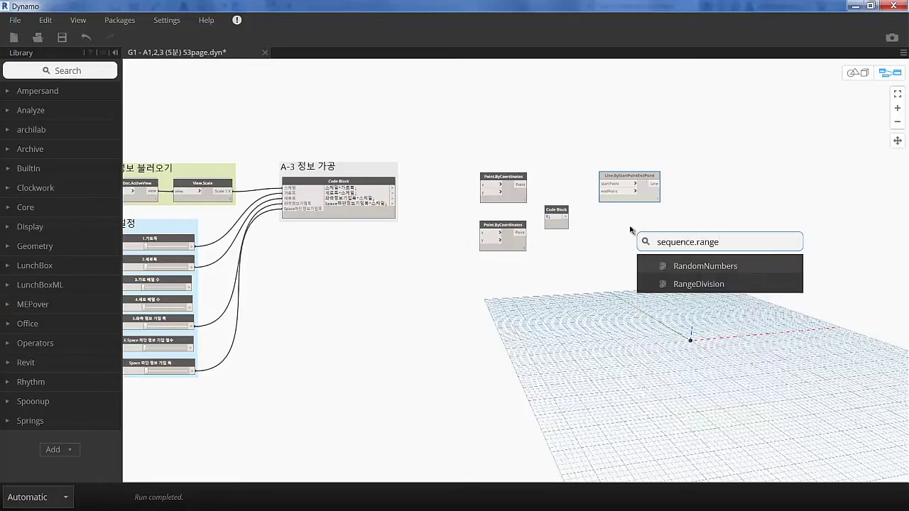
click(696, 284)
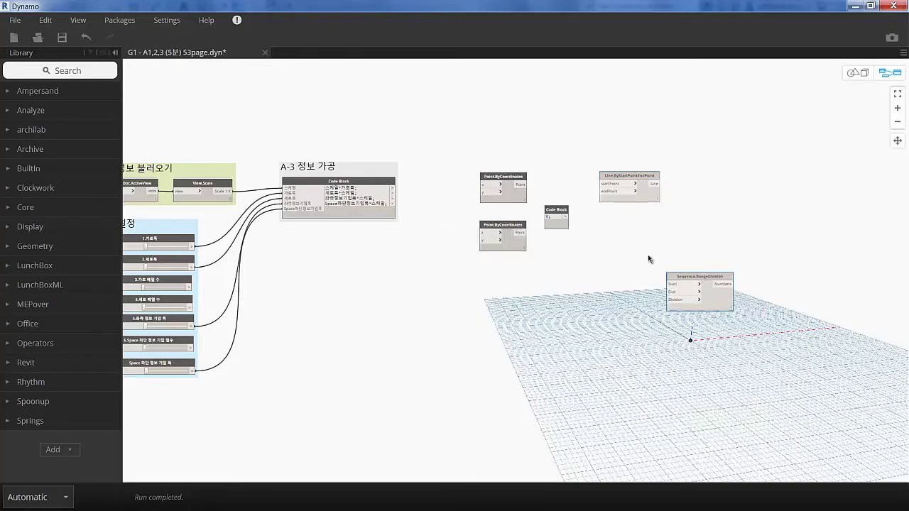
right_click(730, 195)
text(curve.offst)
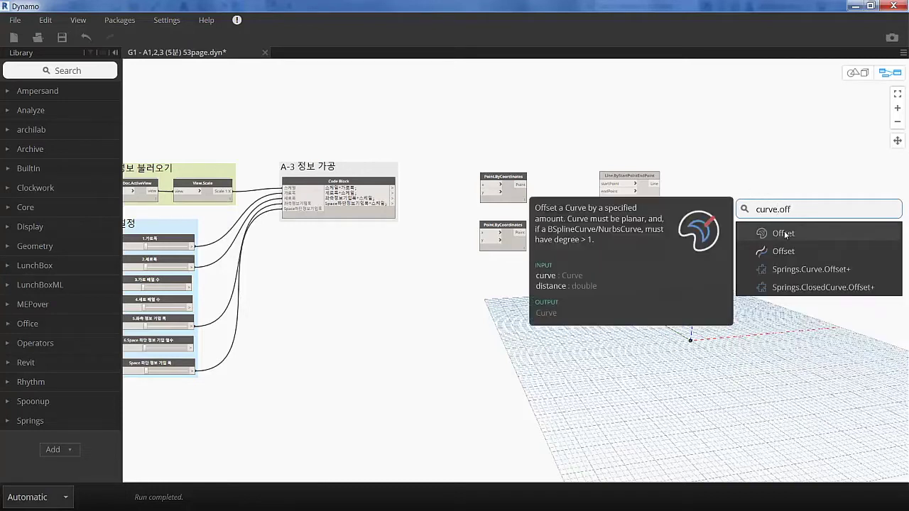
click(784, 234)
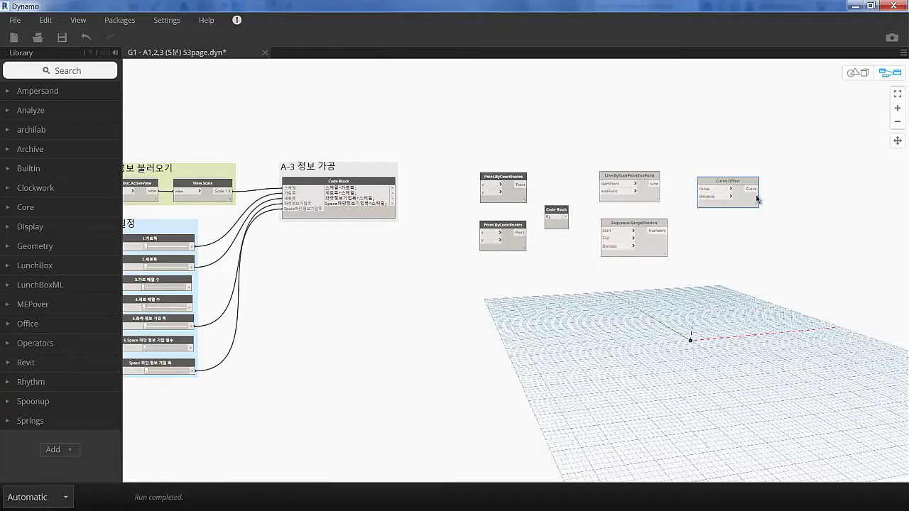
drag(468, 153, 802, 273)
Group the selected nodes in pink, titled 'B-1 Curve 그리기'
right_click(646, 175)
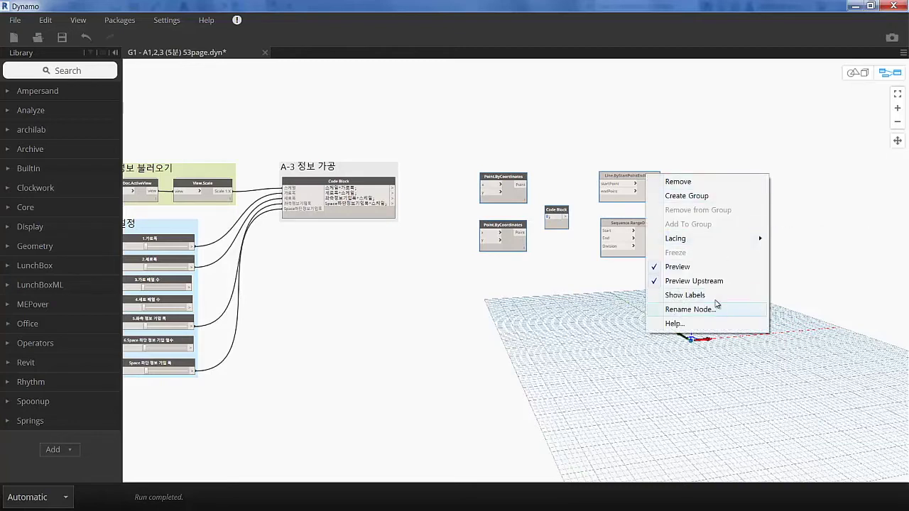
click(716, 198)
right_click(523, 164)
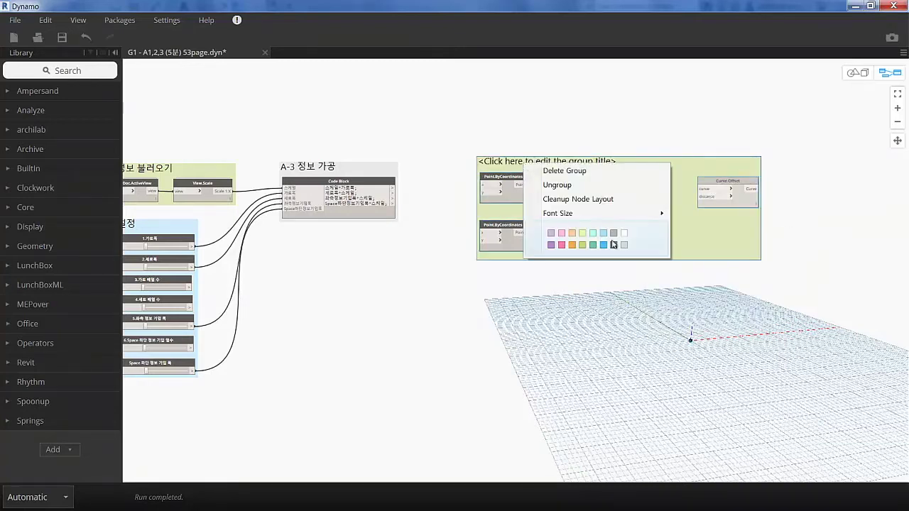
click(562, 243)
right_click(565, 247)
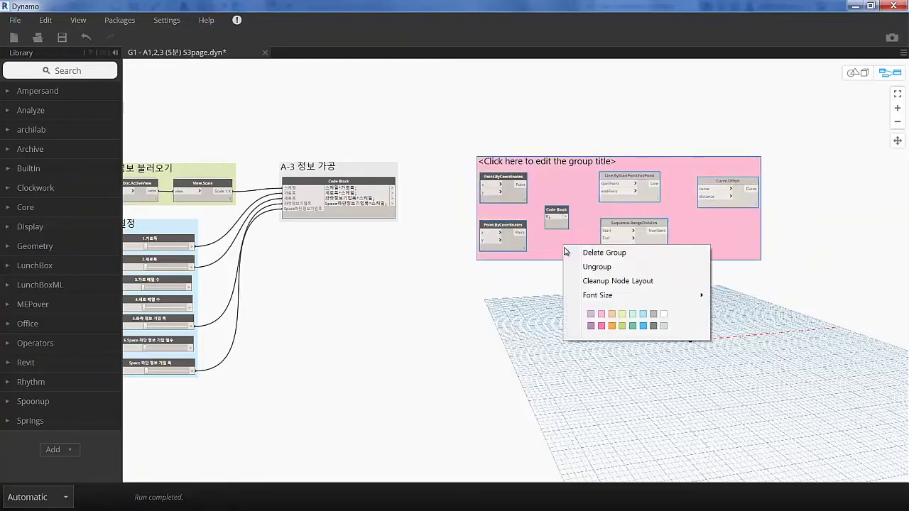
click(534, 164)
click(534, 163)
text(B-1 Curve 그리기)
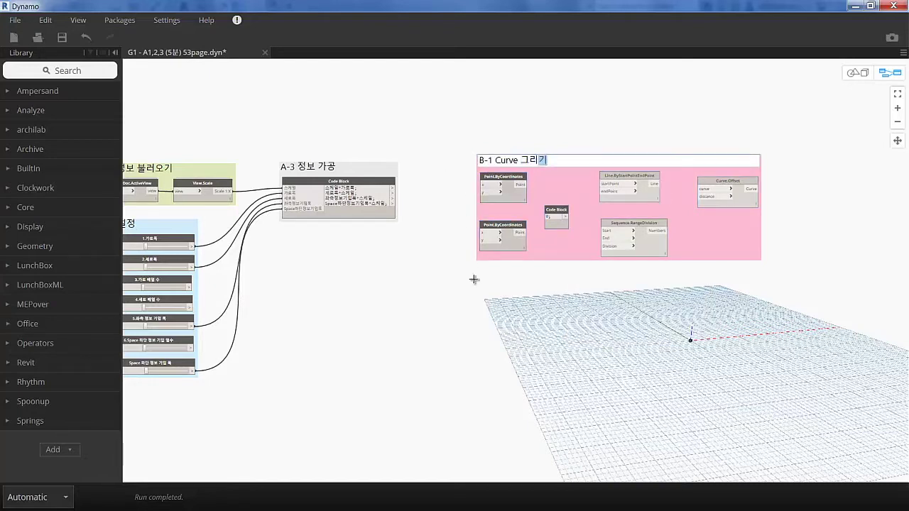
click(474, 279)
Wire both points into the line, and the line and sequence into Curve.Offset
drag(525, 184, 634, 184)
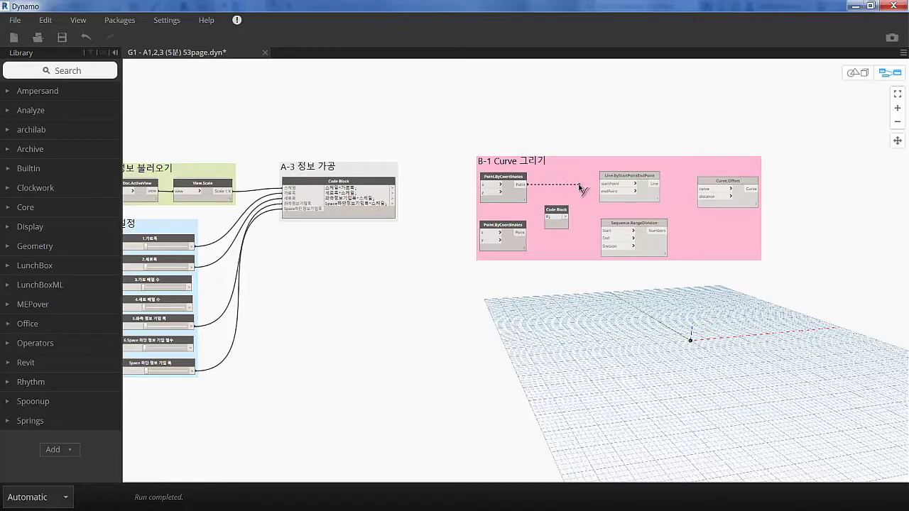
drag(526, 232, 548, 216)
mouse_move(634, 191)
mouse_down()
mouse_move(566, 211)
mouse_move(591, 211)
mouse_move(608, 235)
mouse_up()
click(603, 230)
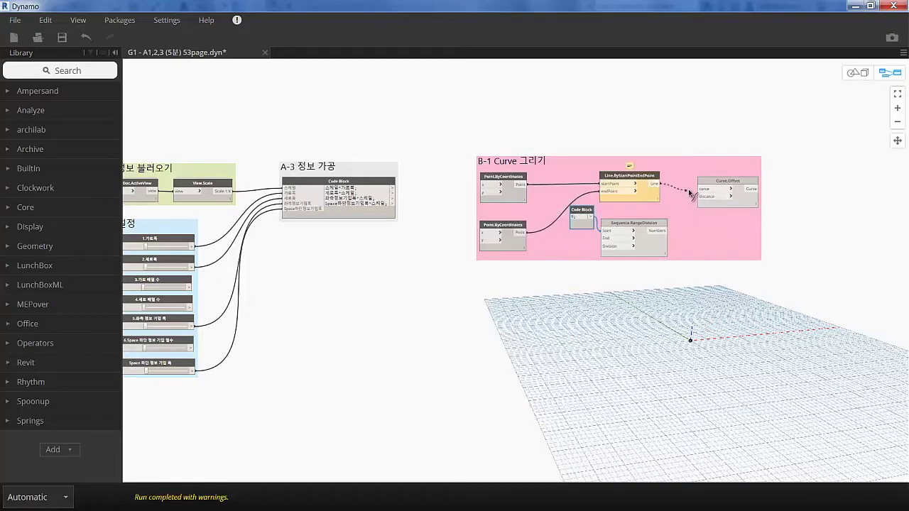
click(691, 189)
click(667, 231)
click(698, 196)
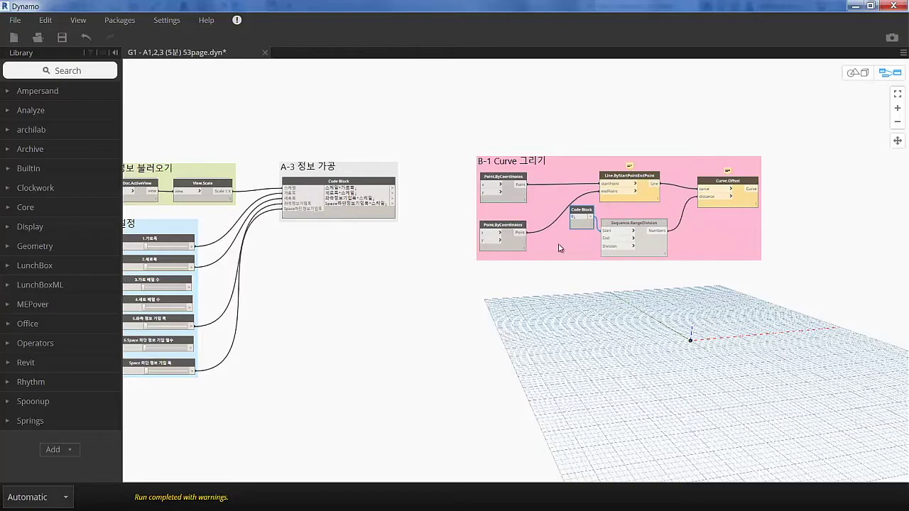
middle_drag(377, 267, 463, 258)
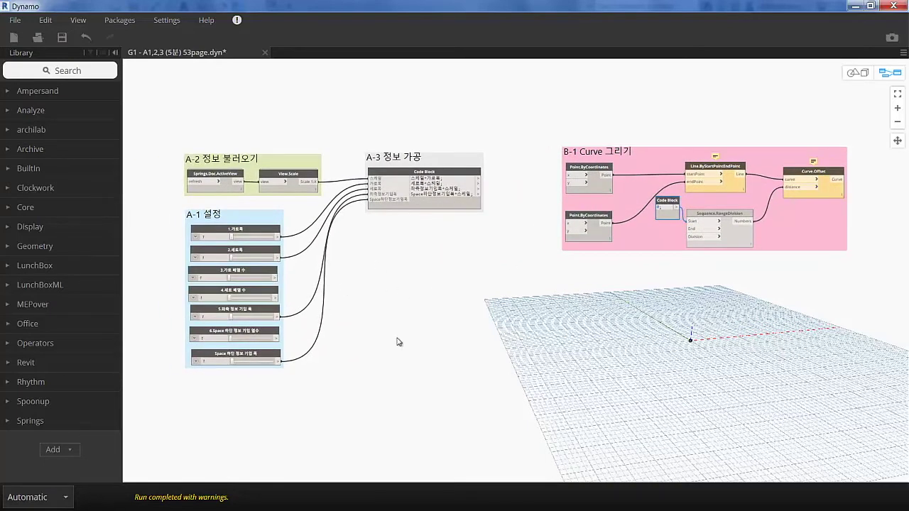
Wire the A-3 Code Block outputs into the lower point's x and RangeDivision's End
scroll(454, 178, up, 3)
middle_drag(457, 199, 335, 199)
click(383, 187)
click(526, 257)
drag(545, 247, 545, 232)
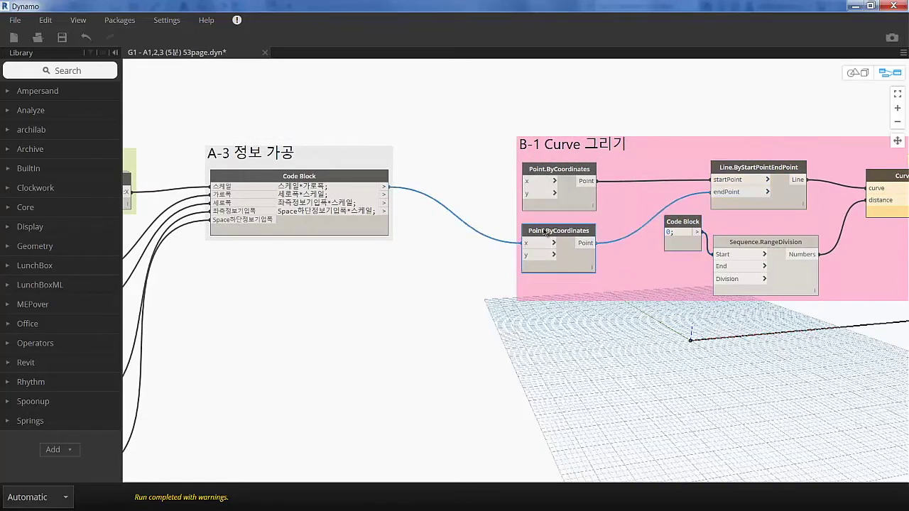
mouse_move(299, 203)
click(383, 194)
click(714, 265)
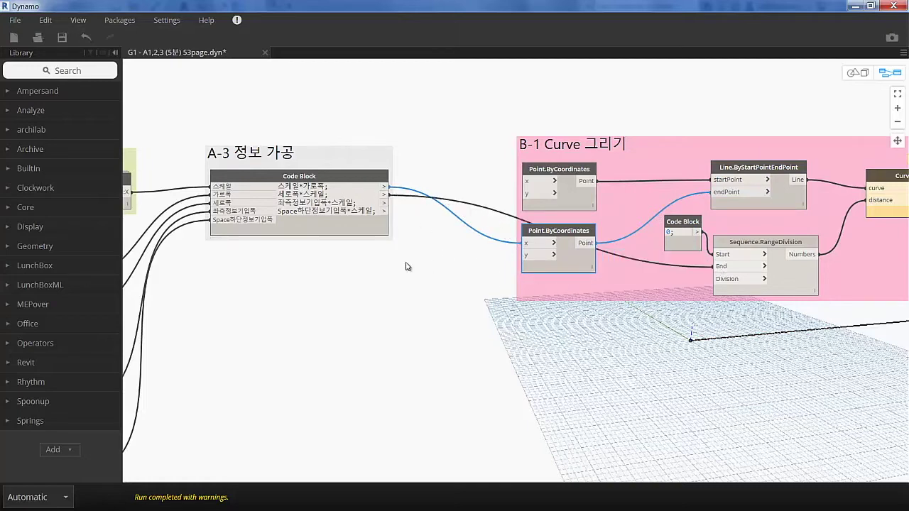
Connect slider 3 (가로 배열 수) to Sequence.RangeDivision's Division input
scroll(429, 266, down, 3)
scroll(354, 266, up, 3)
click(351, 315)
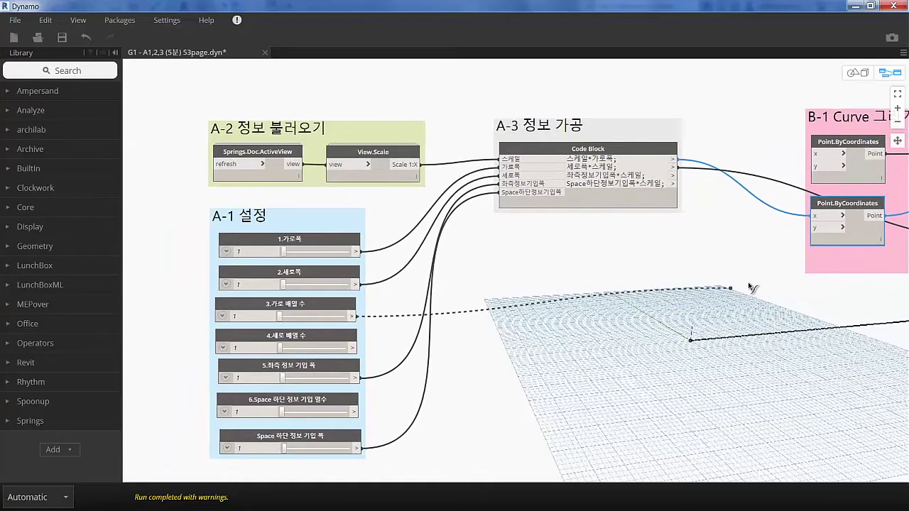
scroll(710, 297, down, 2)
click(867, 261)
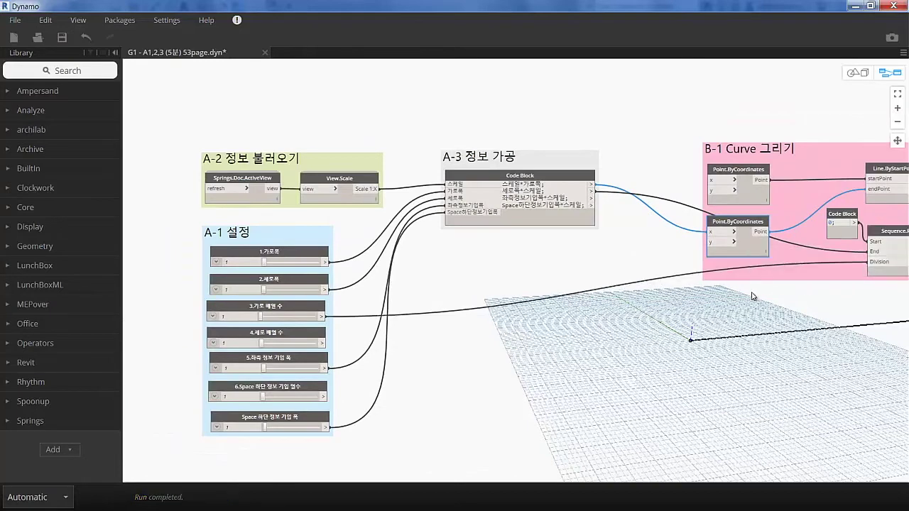
scroll(629, 279, down, 2)
scroll(646, 200, up, 3)
middle_drag(688, 205, 597, 195)
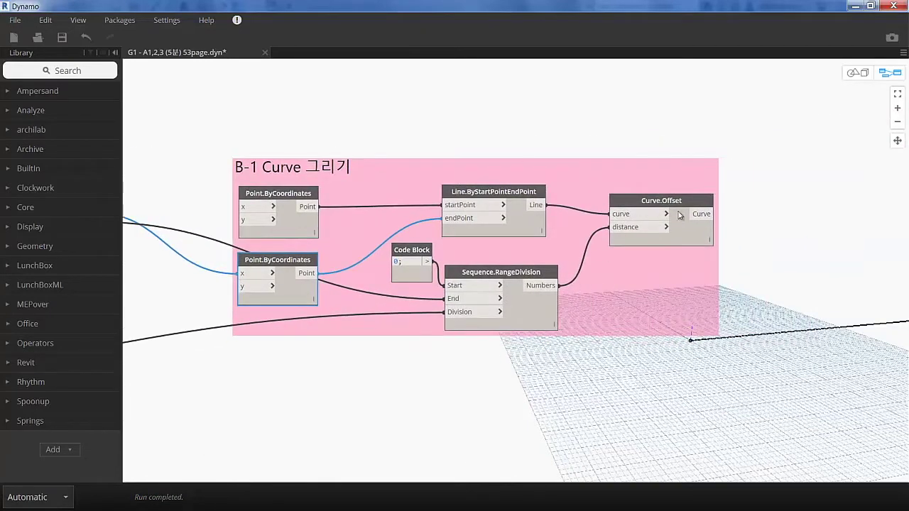
click(710, 369)
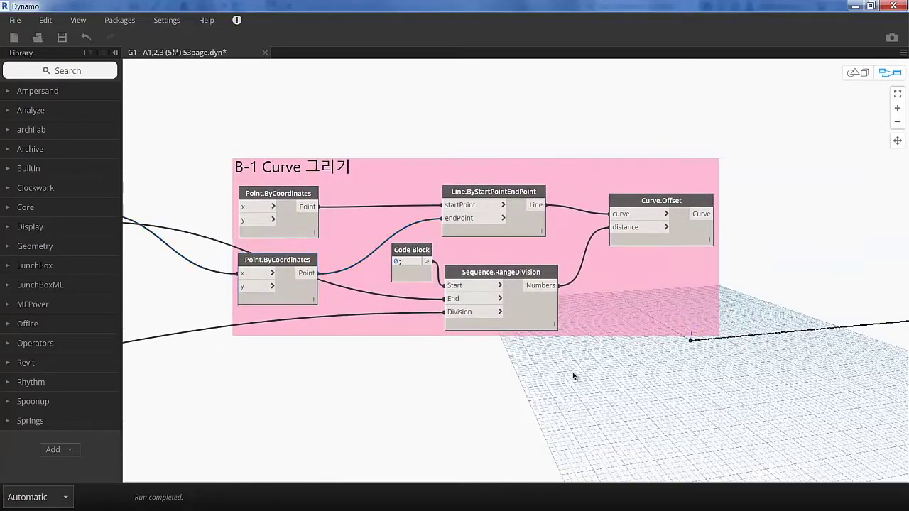
Add List.Deconstruct and Springs.List.DropFirstLast nodes below the B-1 group
right_click(490, 367)
text(ㅣㅏㄴ)
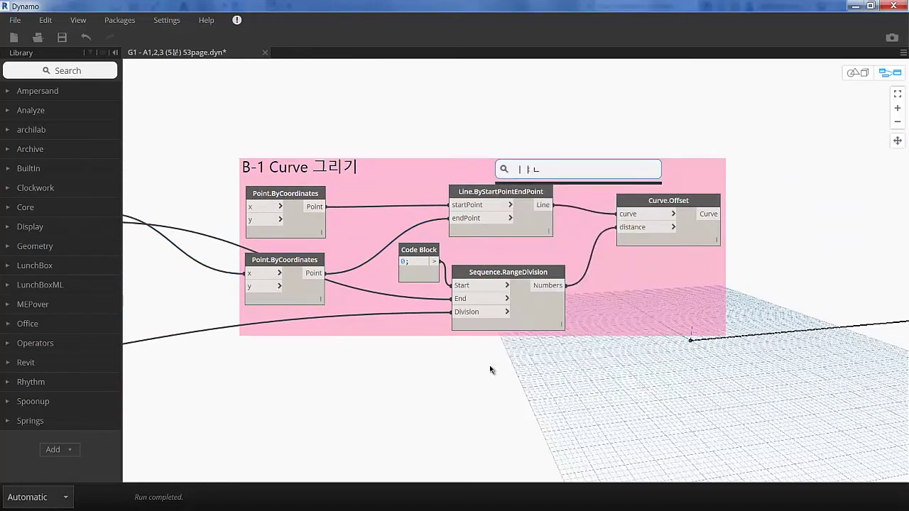
key(BackSpace)
key(BackSpace)
key(BackSpace)
text(list.deconstruct)
key(Return)
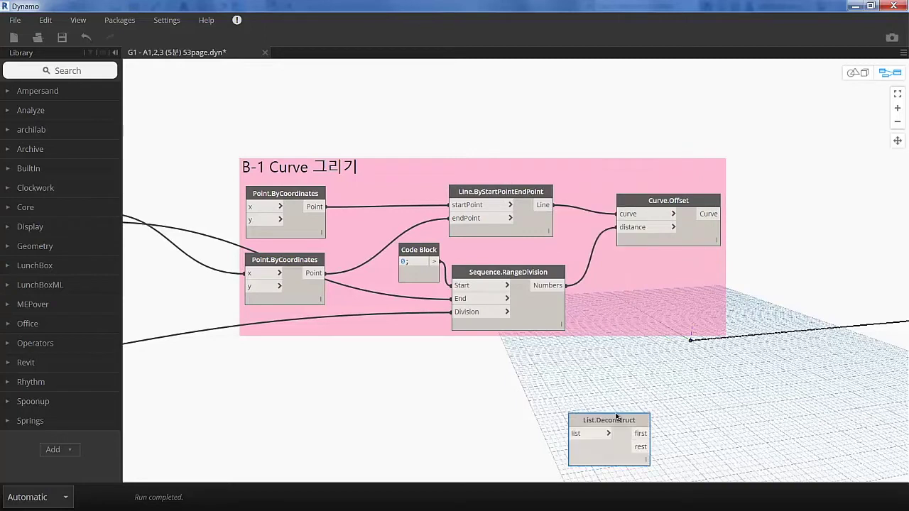
middle_drag(692, 367, 607, 346)
right_click(608, 346)
text(springs.list.do)
text(pfir)
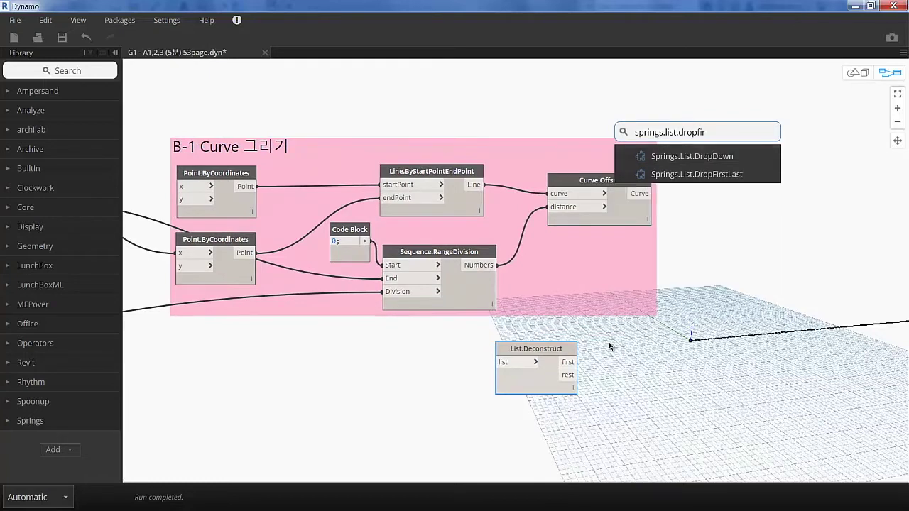
key(Down)
key(Return)
drag(635, 391, 640, 347)
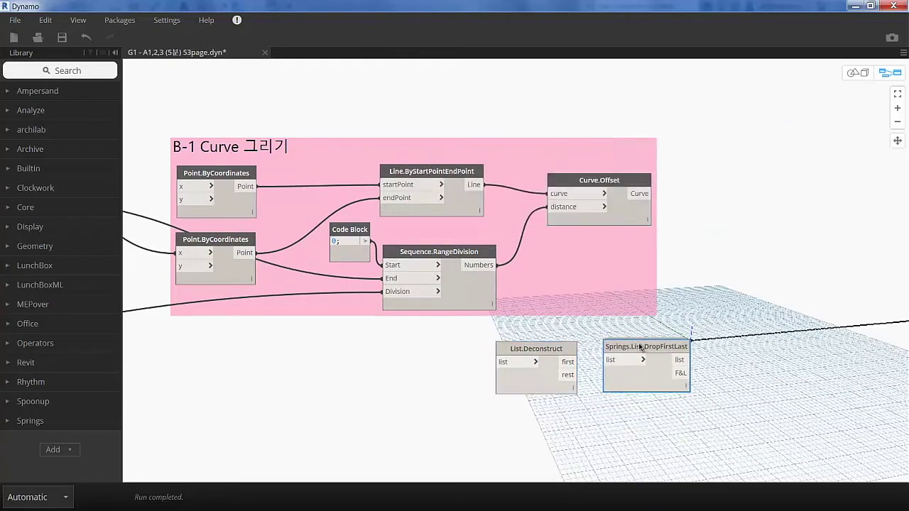
Add List.Create, a second Curve.Offset, Flatten and an empty Code Block
right_click(732, 347)
text(list.create)
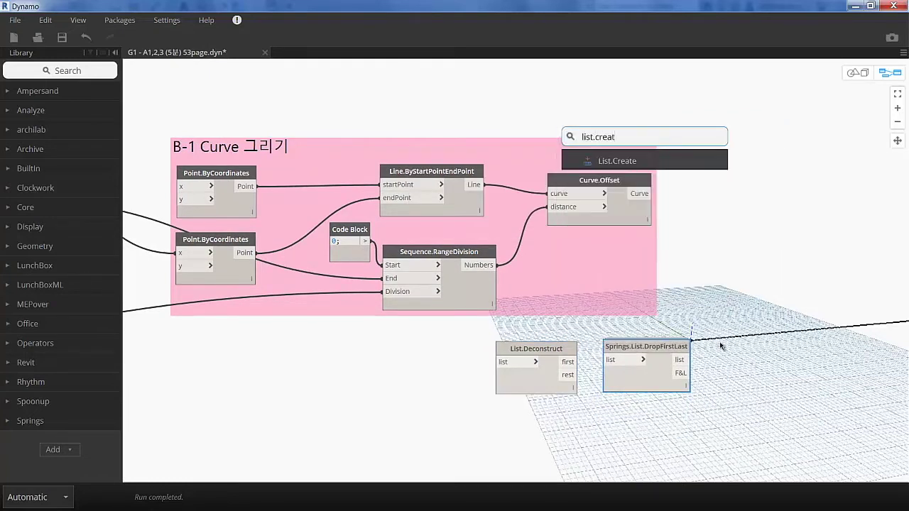
key(Return)
drag(731, 159, 752, 360)
middle_drag(605, 415, 468, 394)
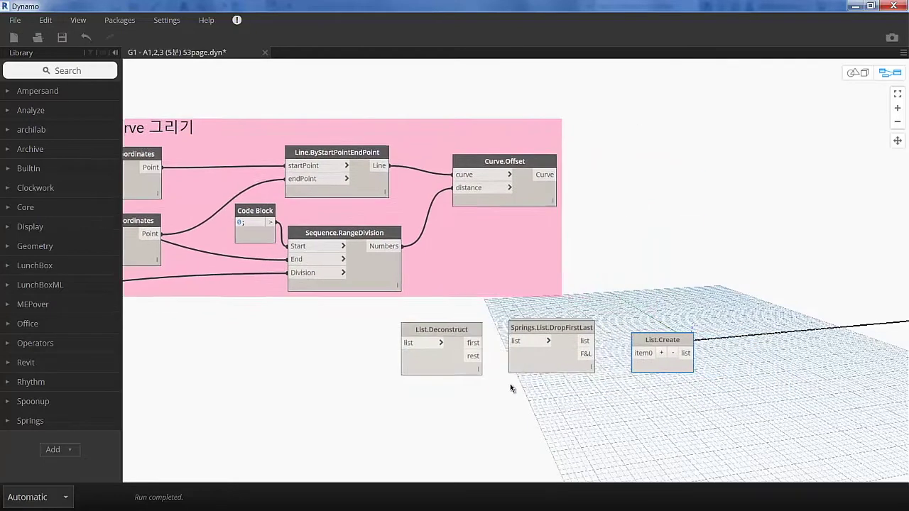
right_click(495, 419)
text(curve.offset)
click(556, 234)
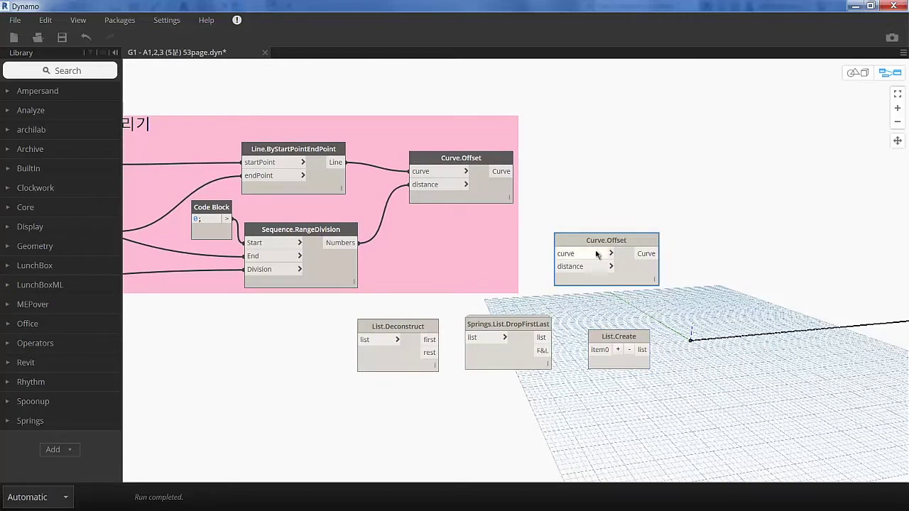
right_click(622, 403)
text(flatten)
click(668, 232)
double_click(381, 424)
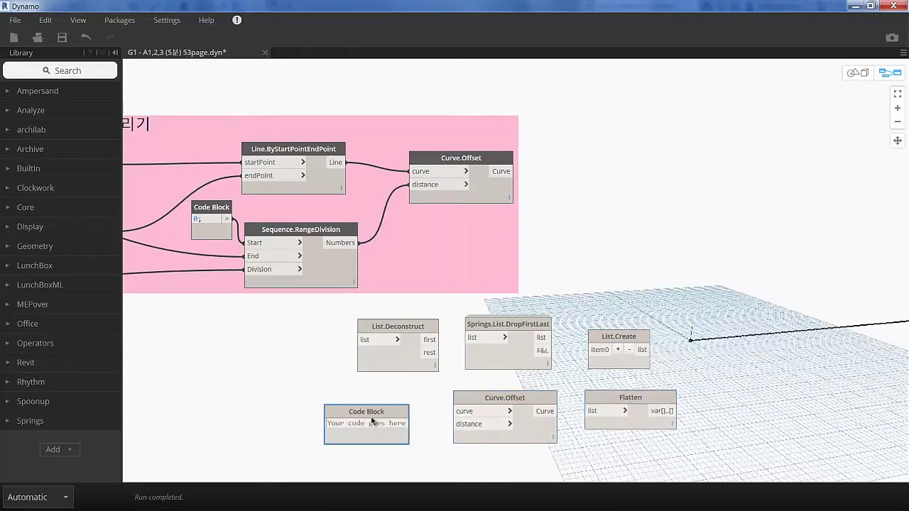
Enter '(복..복*열수..#열수)*-1' in the Code Block; wire it and Deconstruct's rest into Curve.Offset
text((v(복..)
text(복*열수..#열수)*-)
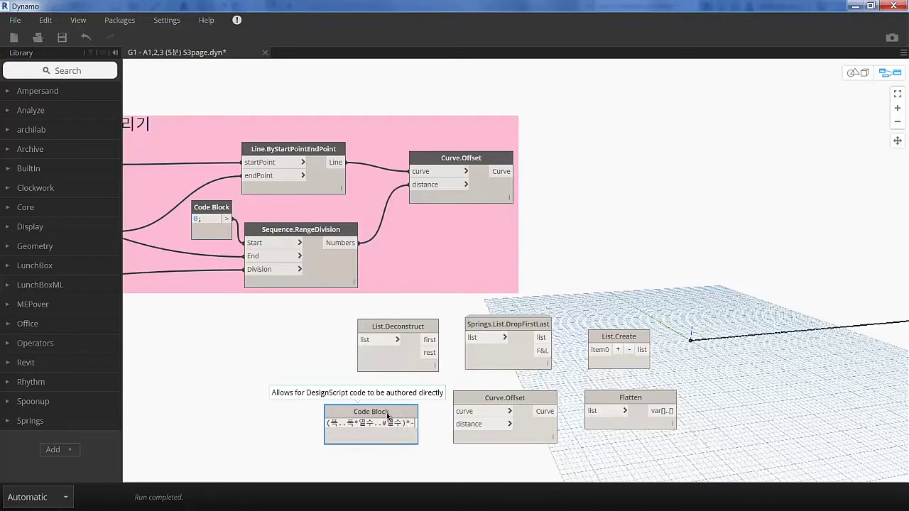
text(1)
click(417, 460)
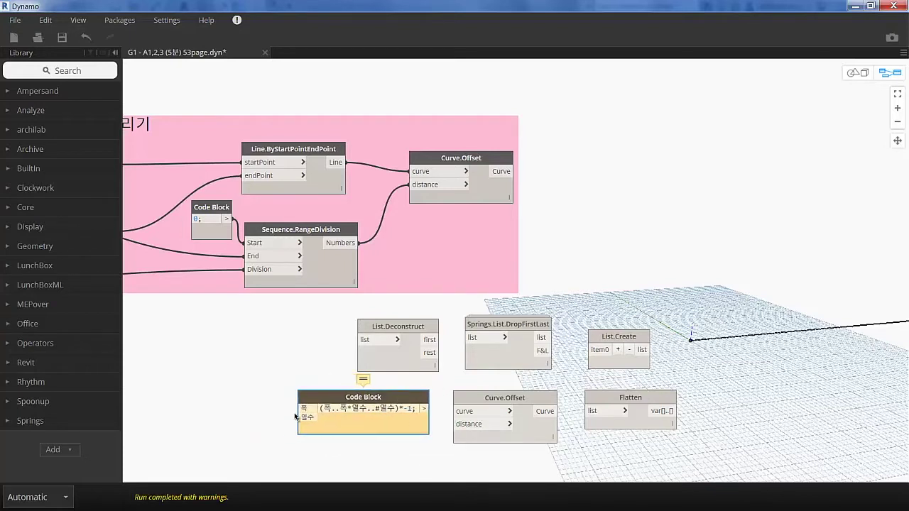
mouse_move(397, 397)
mouse_down()
mouse_move(395, 410)
mouse_move(458, 424)
mouse_up()
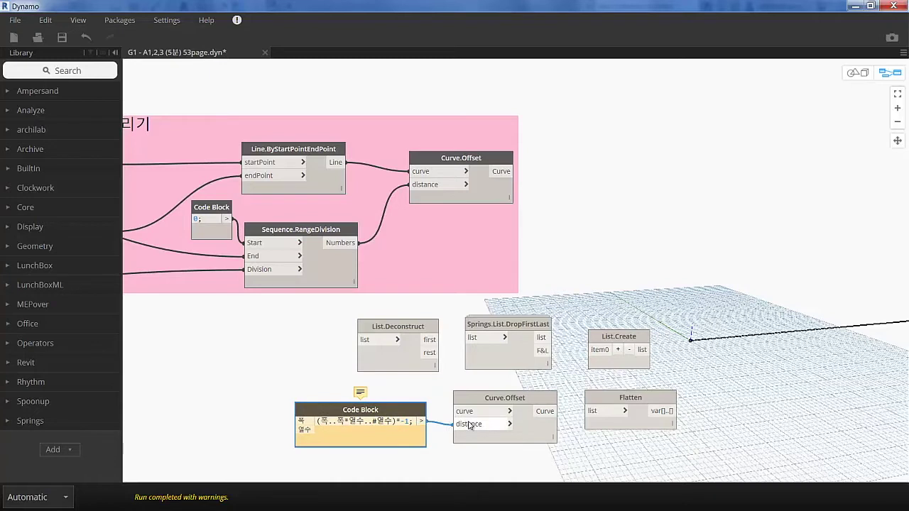
drag(435, 353, 458, 411)
drag(398, 326, 384, 330)
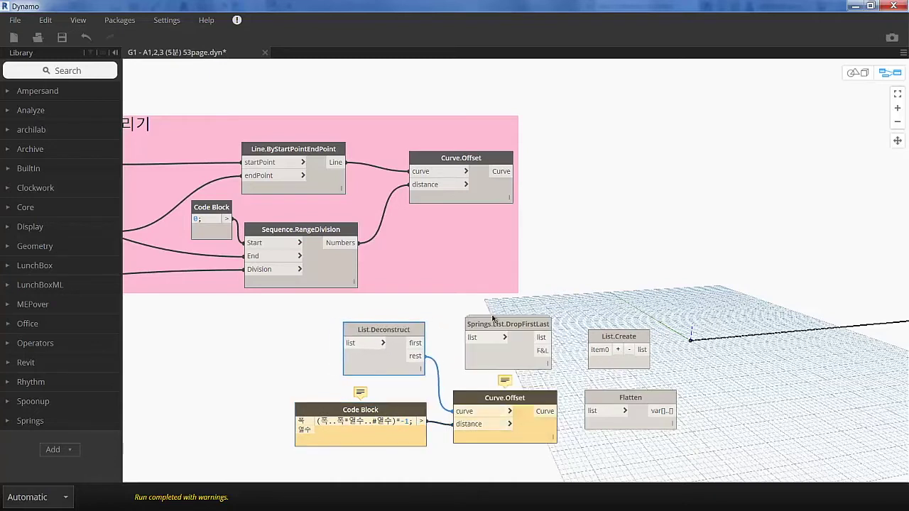
Feed DropFirstLast's list and the flattened offset curves into List.Create item0 and item1
drag(546, 415, 588, 411)
mouse_move(541, 337)
mouse_down()
mouse_move(598, 350)
mouse_move(609, 341)
mouse_move(679, 412)
mouse_up()
click(623, 337)
drag(627, 325, 645, 330)
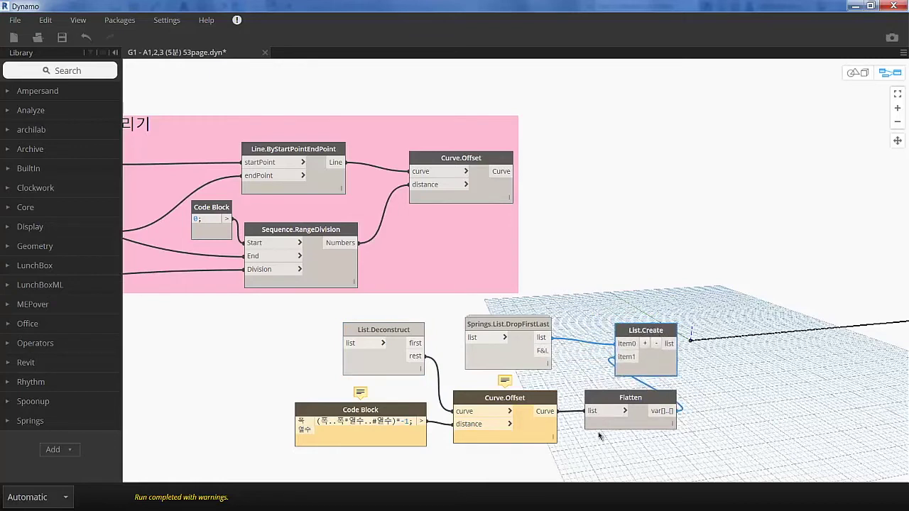
right_click(427, 332)
Group the lower nodes in grey, titled 'B-2 Curve Offset'
click(454, 351)
right_click(441, 327)
click(530, 396)
click(402, 313)
key(BackSpace)
text(B-2 Cur)
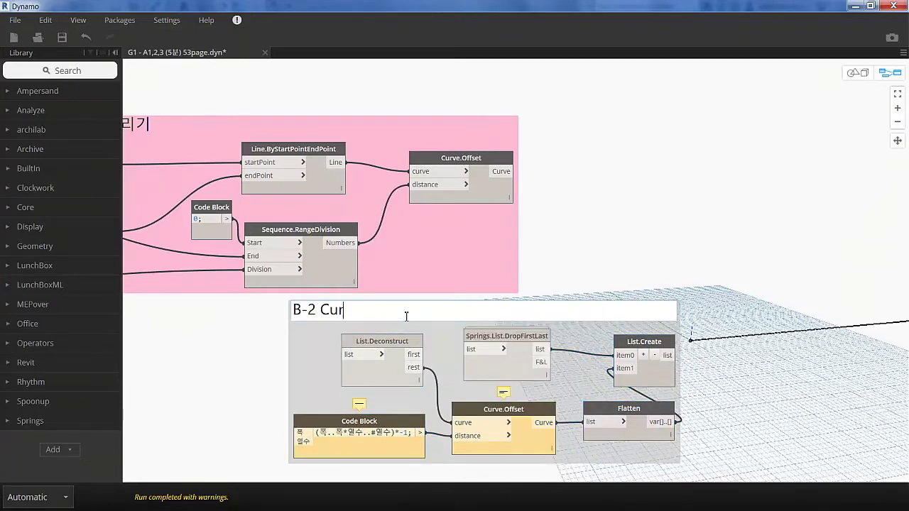
click(568, 270)
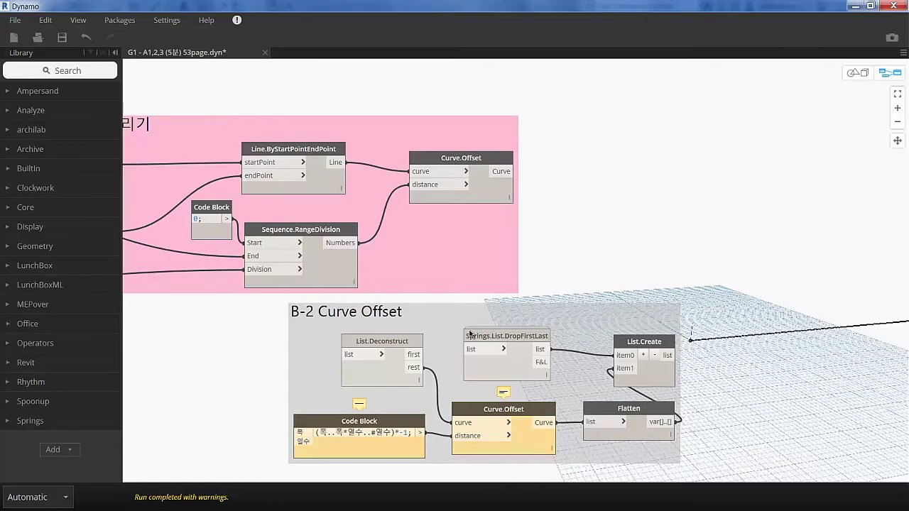
Move B-2 beside B-1 and wire B-1's Curve.Offset into List.Deconstruct and DropFirstLast
scroll(812, 234, down, 3)
mouse_move(547, 300)
mouse_down()
mouse_move(406, 305)
mouse_move(776, 179)
mouse_up()
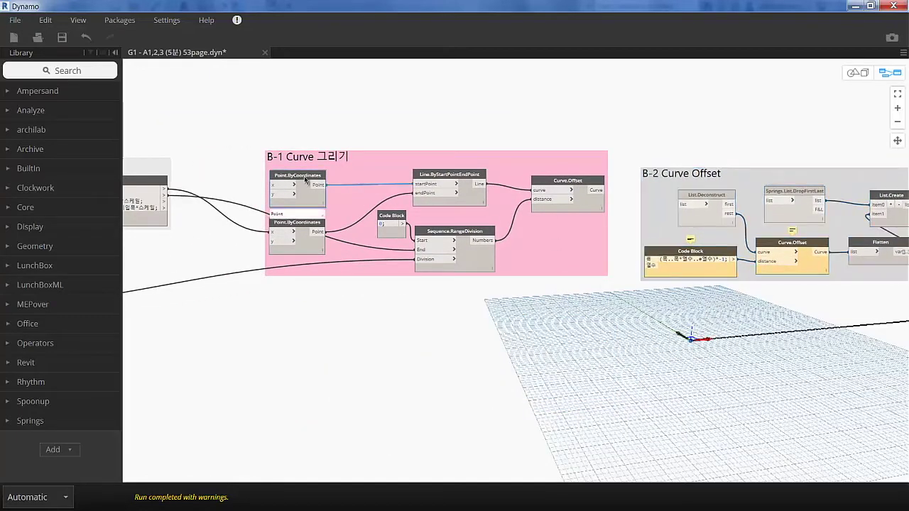
click(600, 192)
click(600, 190)
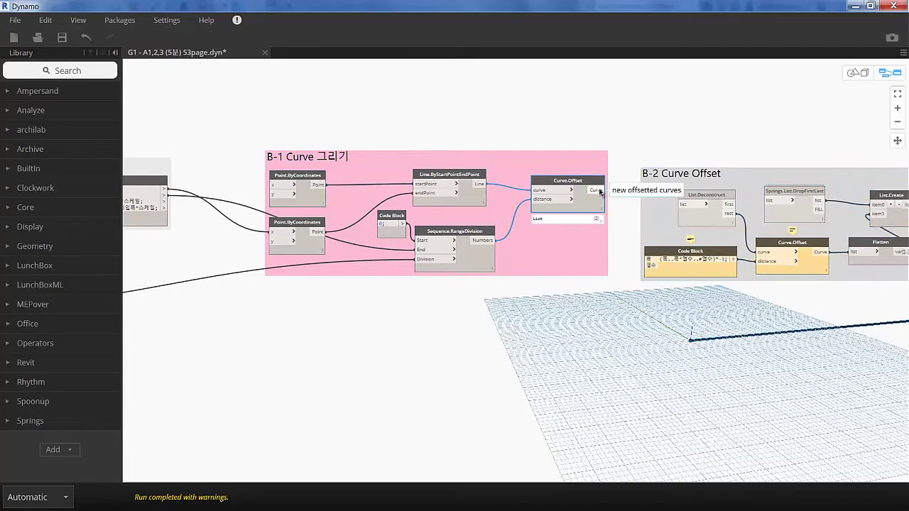
click(682, 204)
click(769, 200)
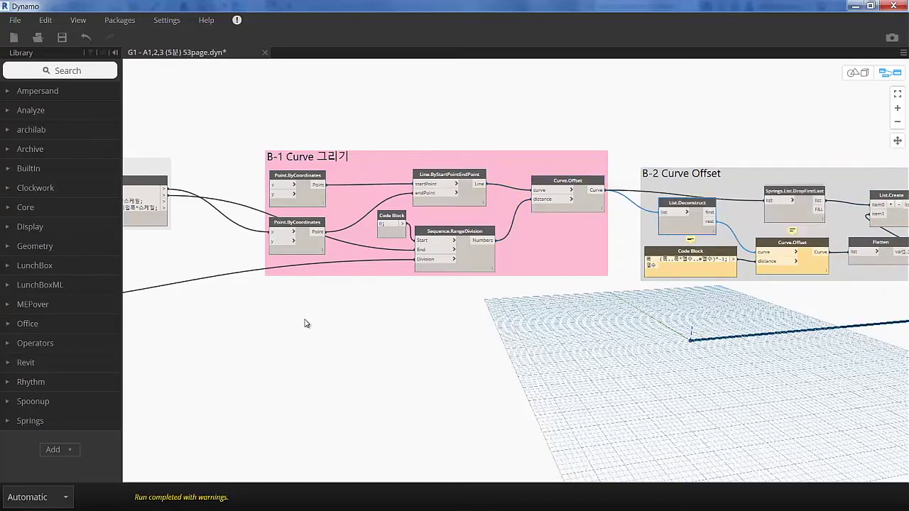
middle_drag(306, 324, 682, 304)
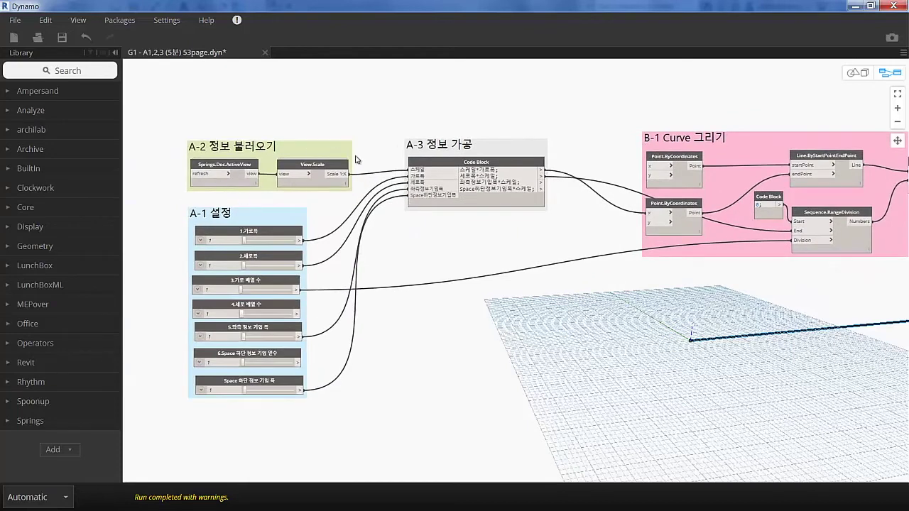
Cancel a stray wire and bring the A-1 설정 group's sliders into view
click(252, 177)
scroll(435, 260, down, 2)
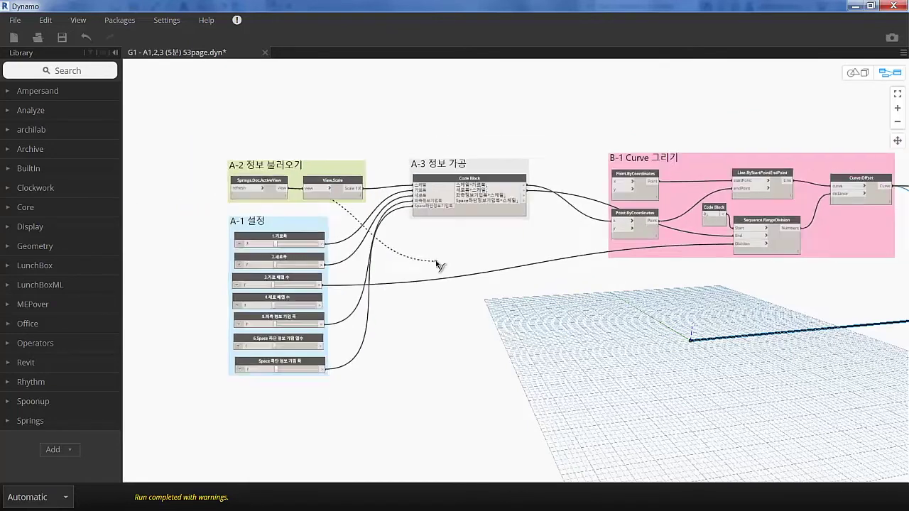
middle_drag(572, 307, 524, 308)
scroll(774, 263, up, 3)
click(719, 294)
middle_drag(719, 294, 648, 216)
scroll(590, 271, down, 1)
middle_drag(589, 271, 438, 251)
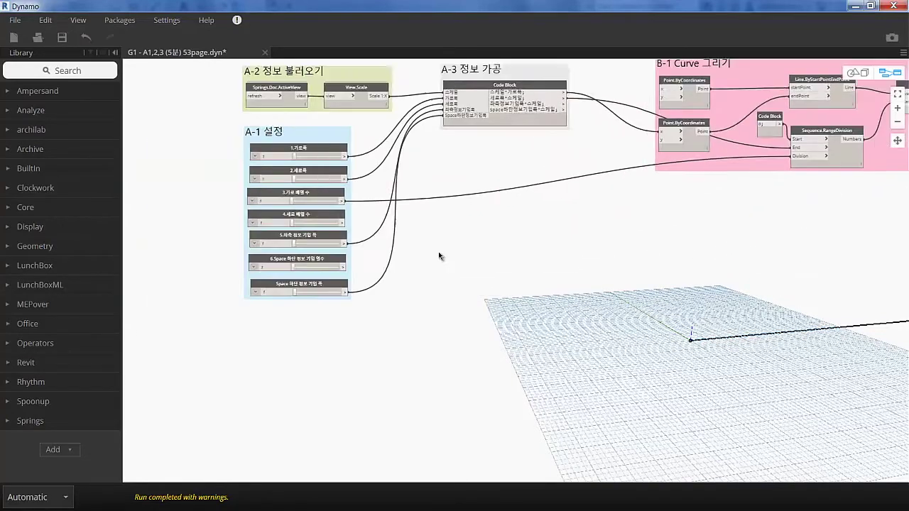
scroll(330, 260, up, 5)
middle_drag(330, 259, 317, 270)
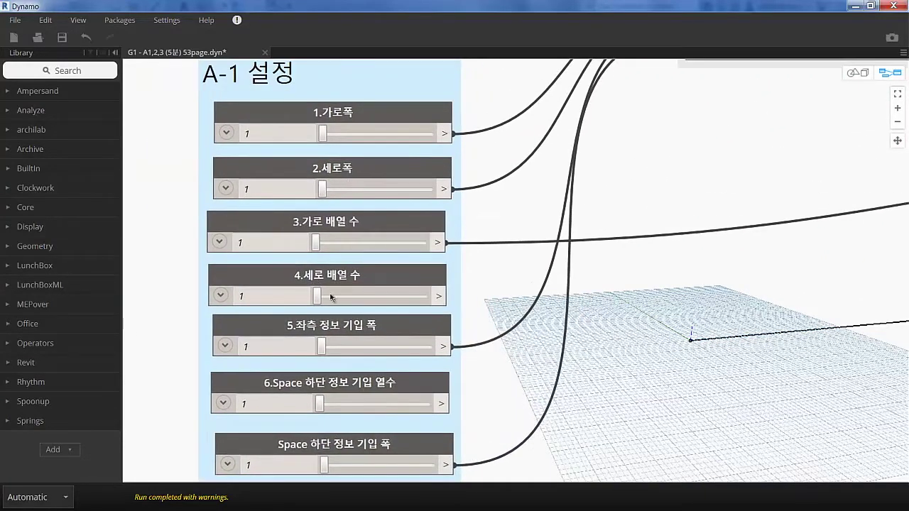
Wire slider 6 (하단 정보 기입 열수) into the B-2 Code Block's 열수 input
drag(448, 471, 635, 287)
scroll(659, 341, down, 5)
scroll(740, 330, up, 2)
scroll(636, 287, up, 5)
click(615, 280)
scroll(495, 347, down, 4)
scroll(508, 199, up, 2)
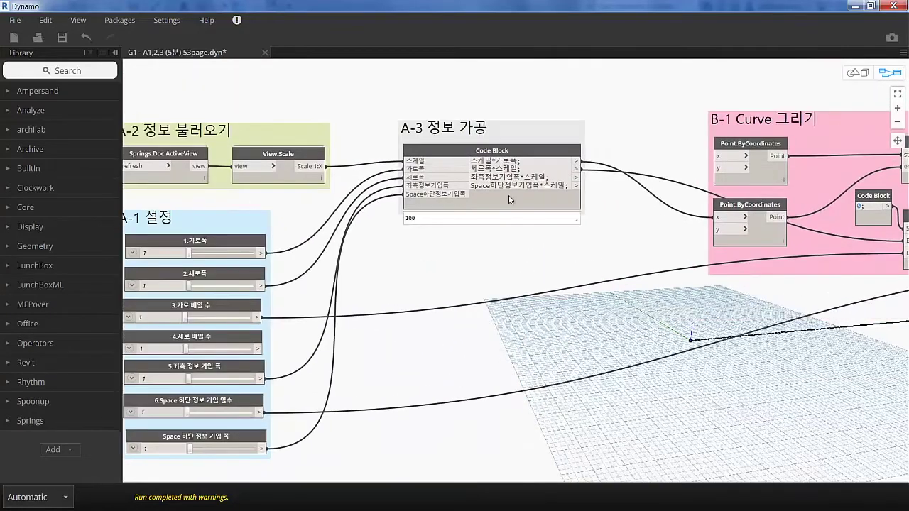
scroll(589, 196, down, 2)
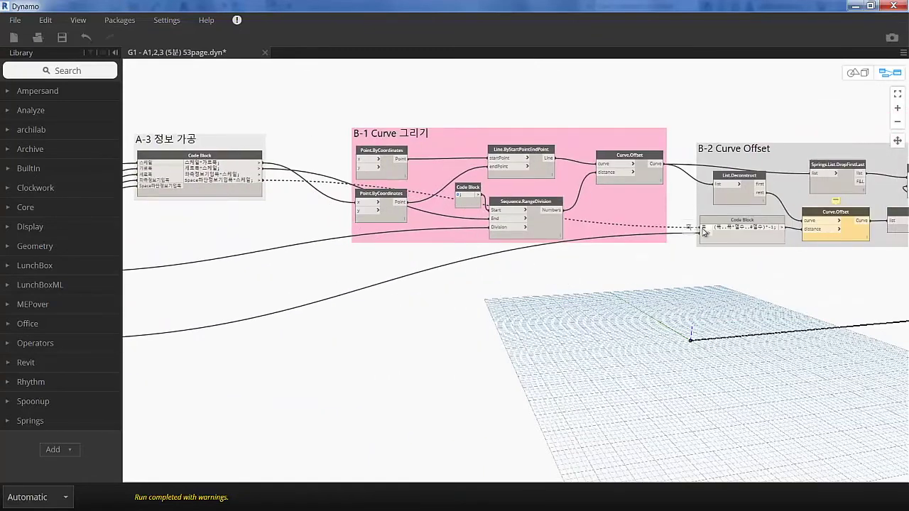
middle_drag(710, 234, 313, 220)
scroll(569, 200, up, 2)
Add a DetailCurve.ByCurve+ node from Clockwork > Revit > Elements > DetailCurve in the library
right_click(531, 209)
text(Deta)
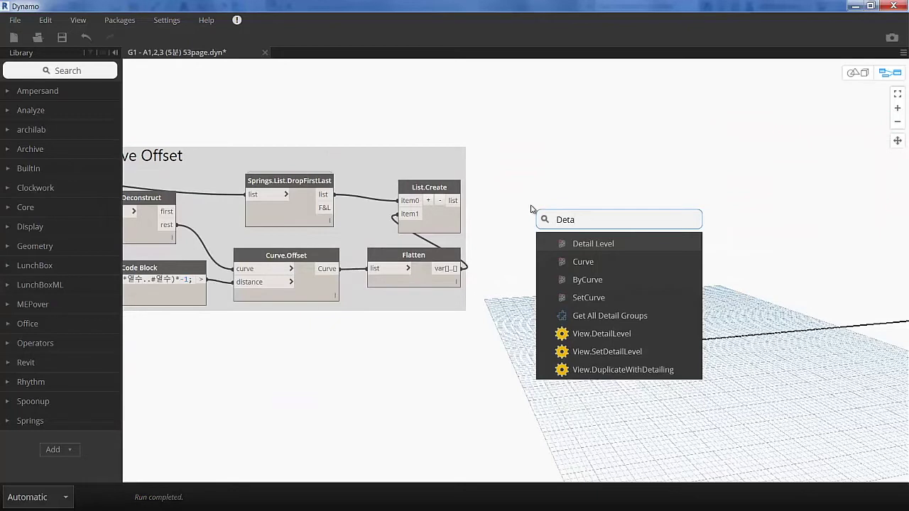
text(ilLine.)
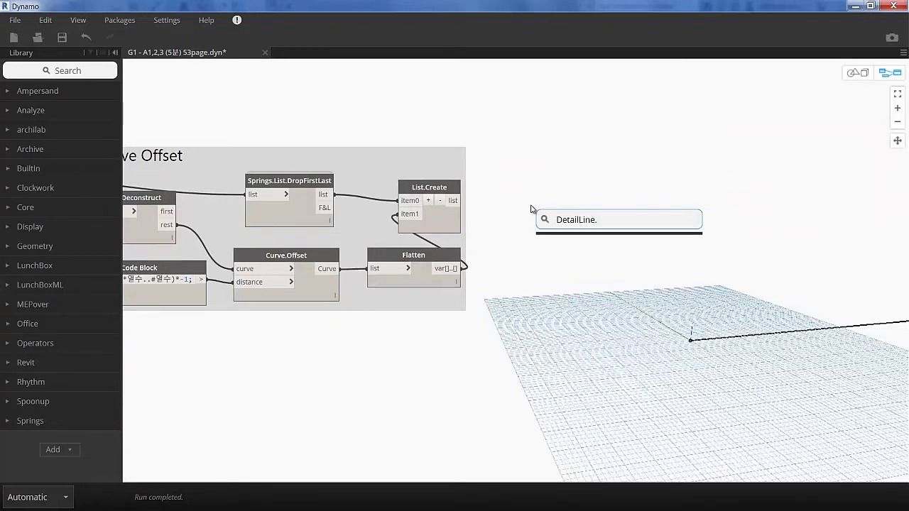
key(BackSpace)
key(BackSpace)
key(BackSpace)
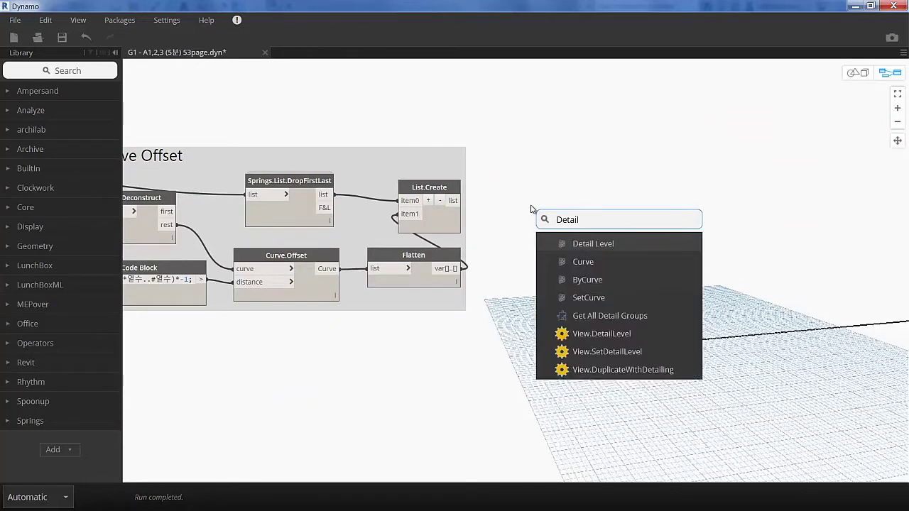
text(Line.from)
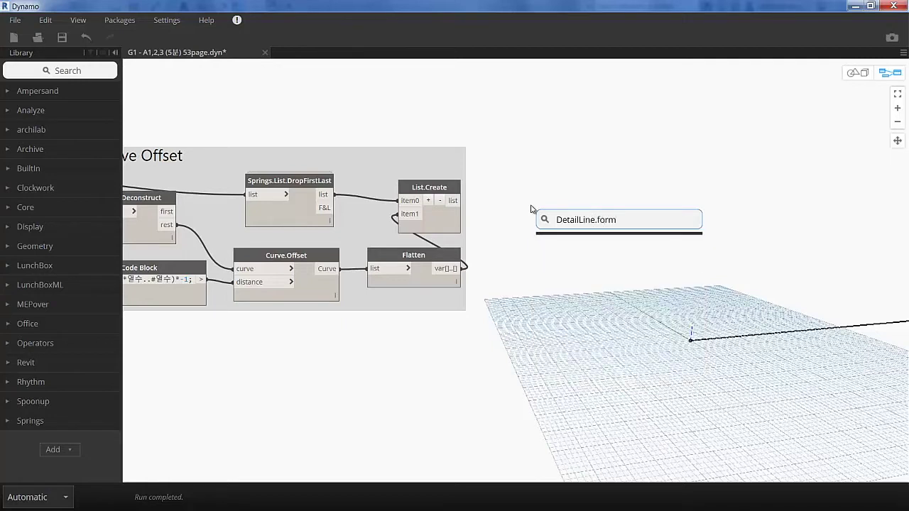
right_click(531, 208)
scroll(35, 169, up, 3)
click(39, 187)
click(39, 187)
scroll(51, 261, down, 2)
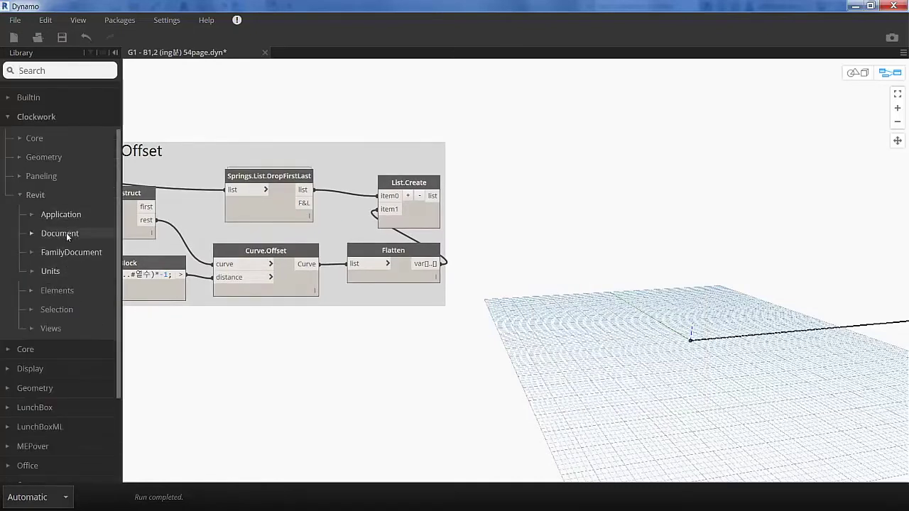
click(72, 297)
click(84, 247)
click(99, 263)
Group the node in lavender as 'B-3 Line 만들기' and feed List.Create's list into its curve input
key(ctrl+g)
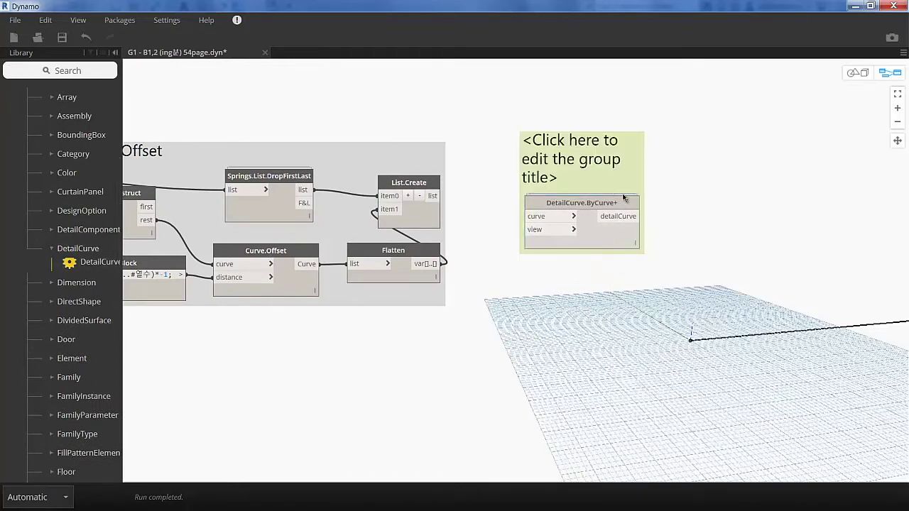
right_click(583, 162)
click(605, 235)
double_click(570, 146)
text(B-3 Line만들기)
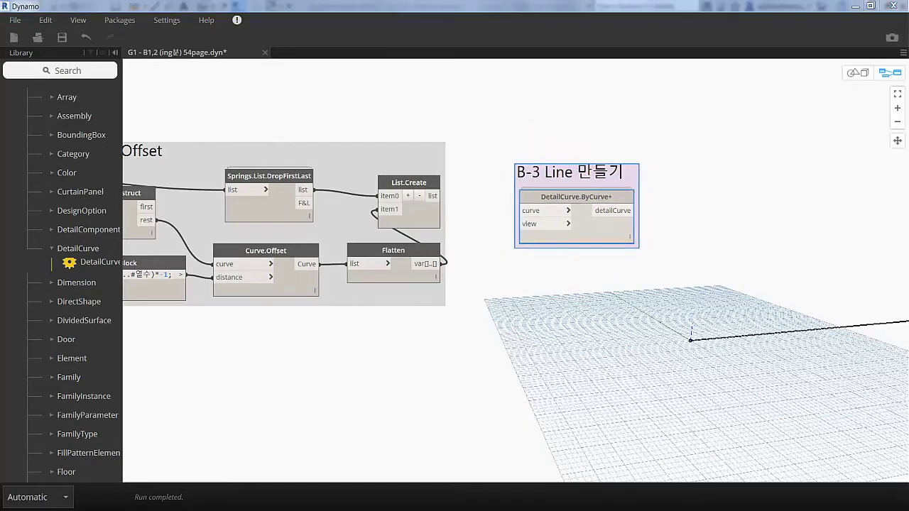
drag(432, 195, 524, 210)
Rearrange the groups: shift A-2 up-left, nudge A-3 down, and place B-3 beside B-2
middle_drag(534, 291, 475, 277)
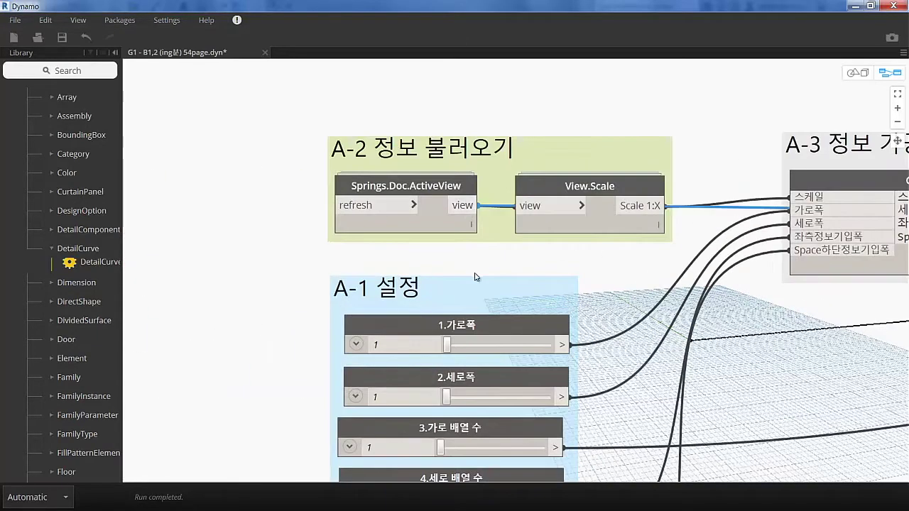
scroll(475, 277, down, 5)
scroll(676, 260, up, 2)
drag(676, 260, 654, 107)
scroll(334, 198, down, 2)
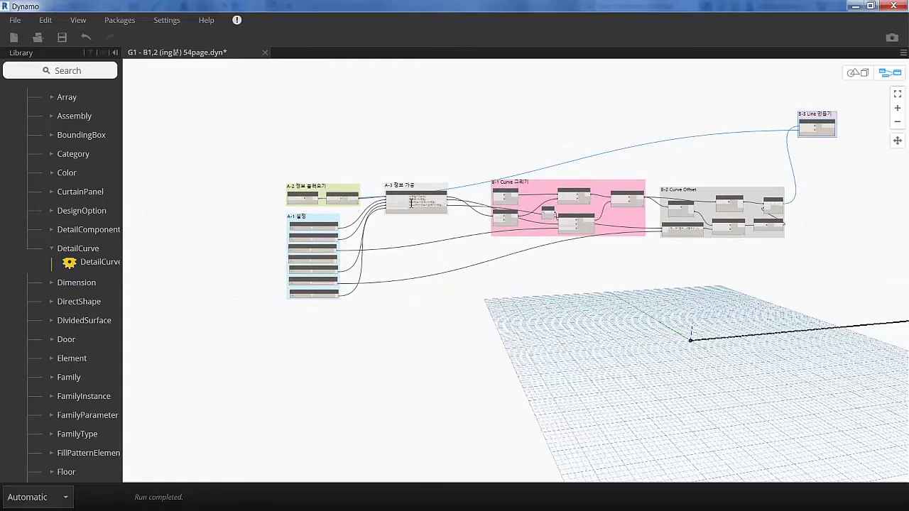
drag(339, 184, 328, 159)
drag(429, 187, 428, 192)
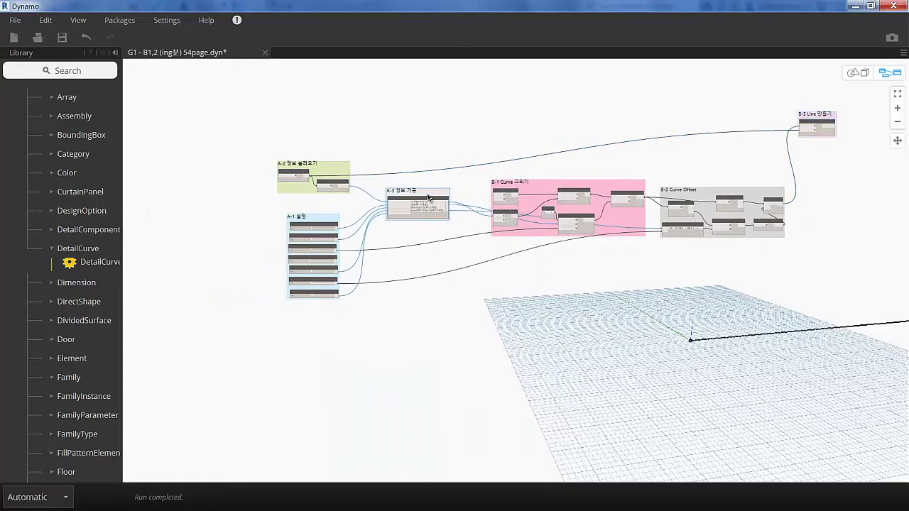
middle_drag(725, 244, 551, 233)
drag(639, 104, 648, 143)
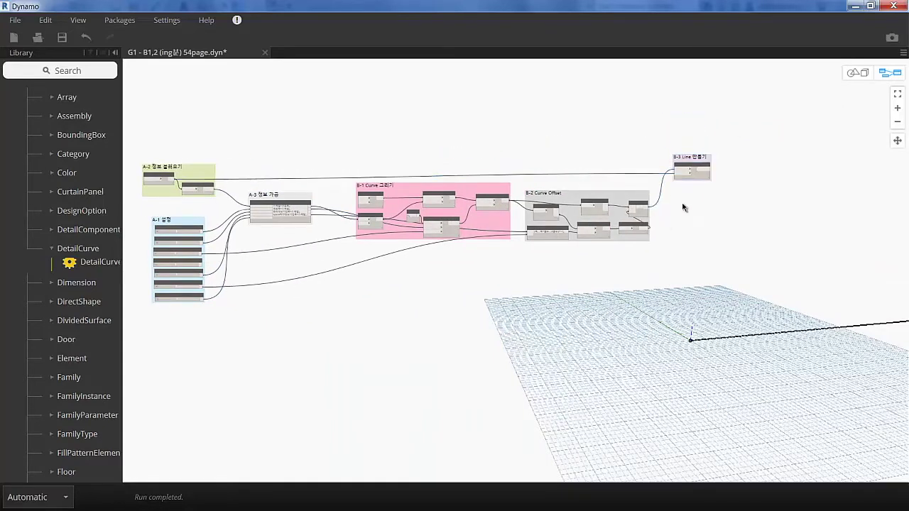
scroll(570, 162, up, 3)
scroll(570, 167, up, 2)
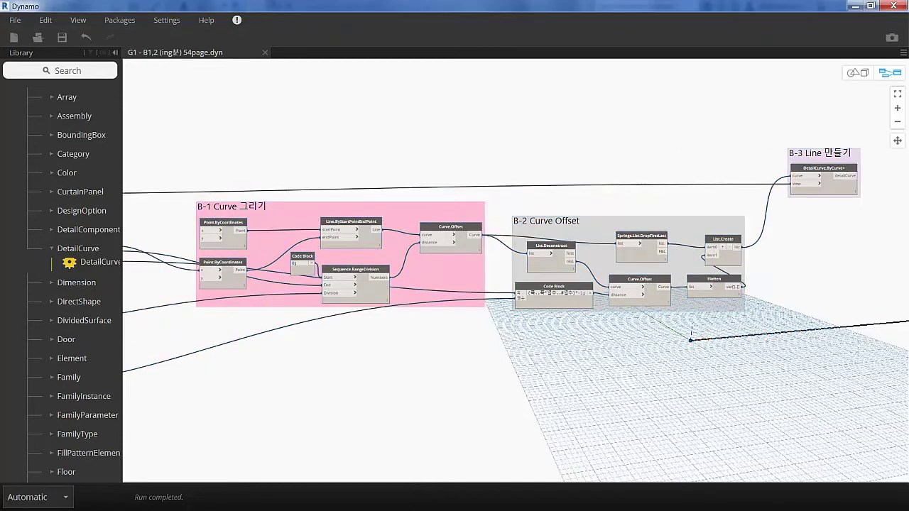
Wrap the B-side nodes in a light grey outer group titled 'B 가로 Line 그리기'
double_click(239, 120)
double_click(845, 405)
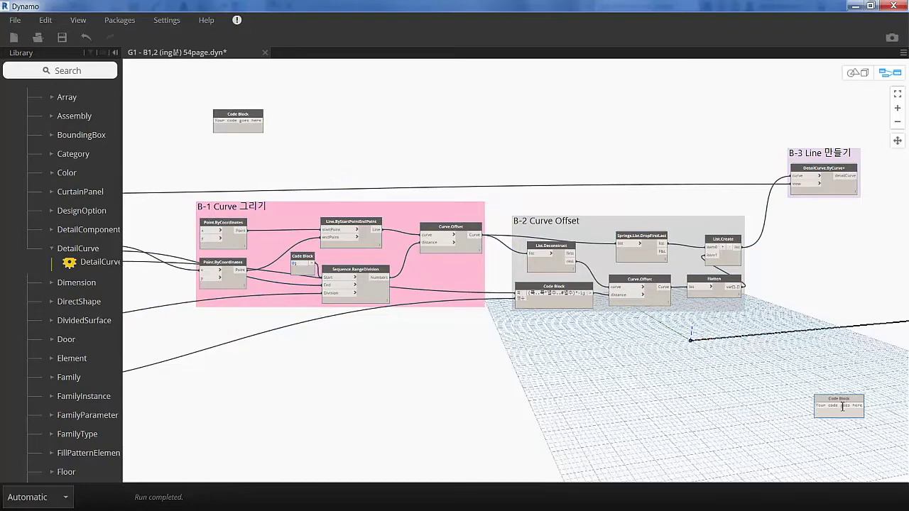
key(ctrl+a)
key(ctrl+g)
right_click(341, 97)
click(441, 178)
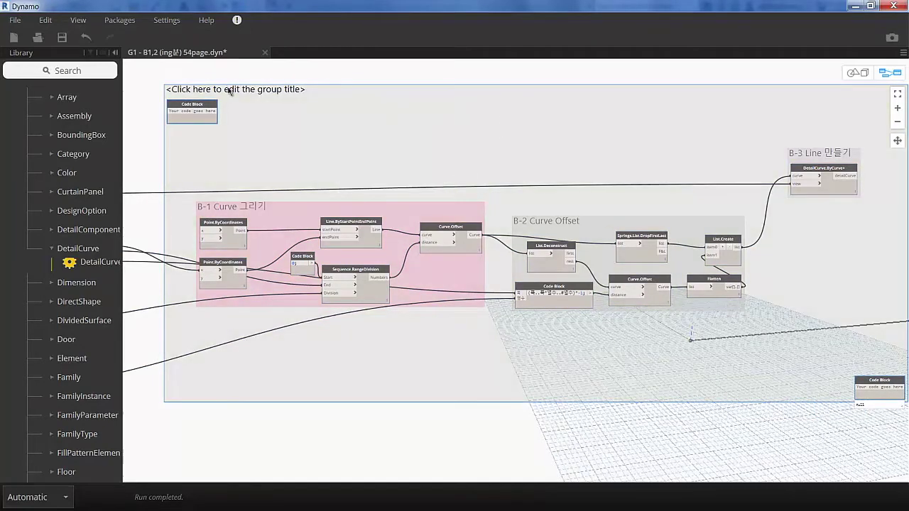
click(230, 89)
text(B)
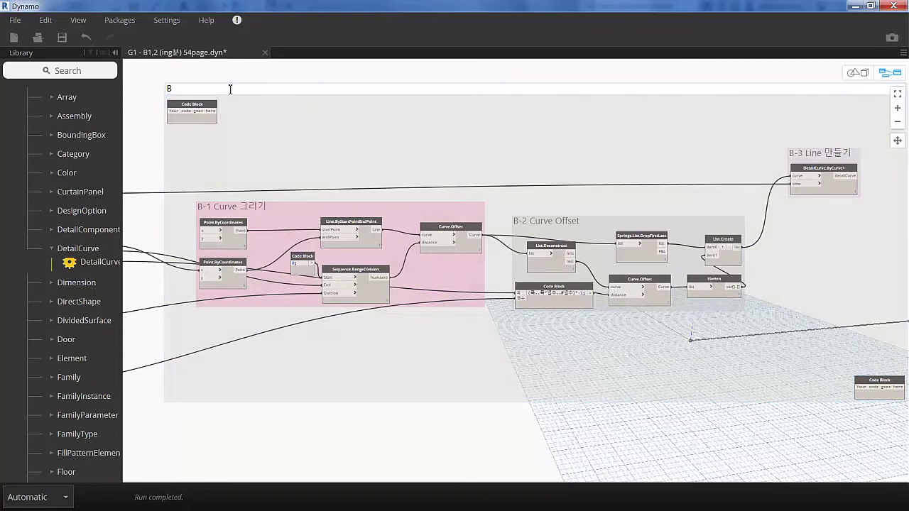
text(기)
Group the A-side nodes in grey titled 'A Table Layout 설정 및 View Scale 반영'
middle_drag(416, 201, 667, 215)
middle_drag(271, 282, 544, 258)
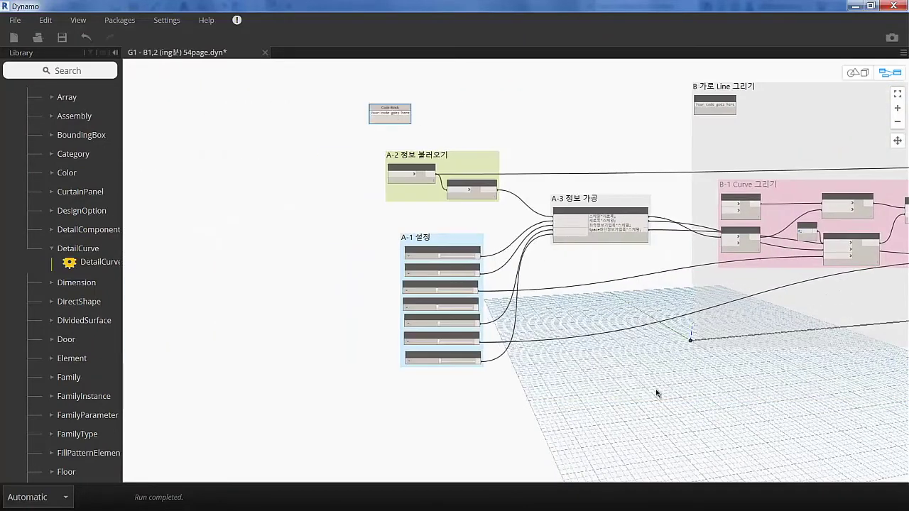
key(ctrl+v)
shift+click(399, 113)
right_click(406, 111)
click(429, 130)
right_click(465, 107)
click(566, 188)
double_click(409, 96)
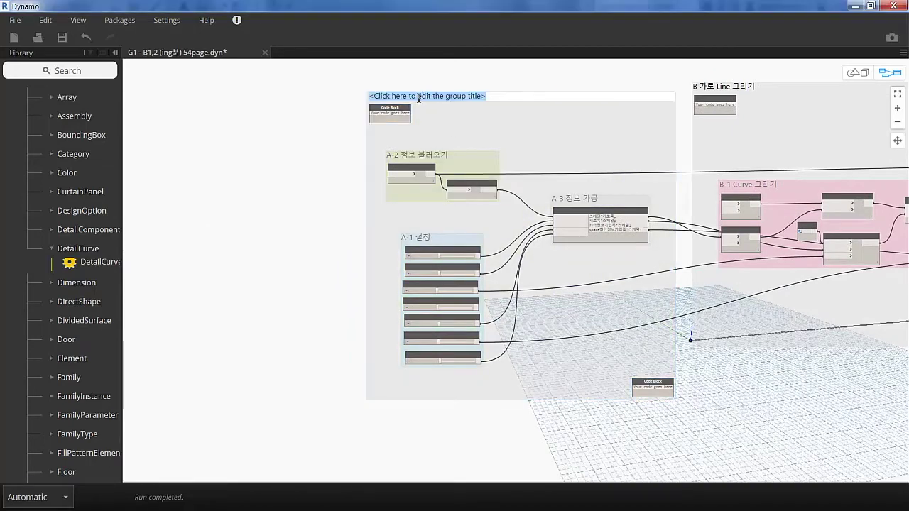
text(A Table Layout 설정 및 View Scale)
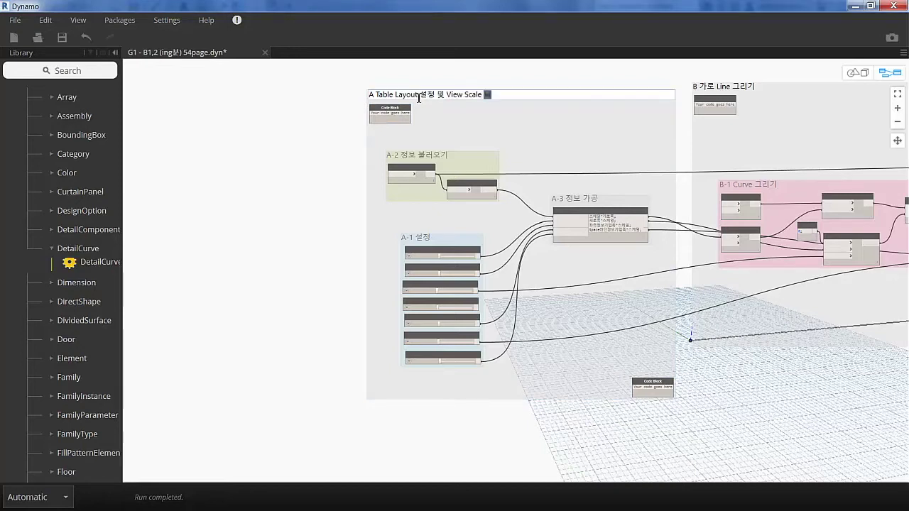
click(537, 137)
Apply Cleanup Node Layout inside group B and then group A
middle_drag(537, 138, 407, 139)
right_click(664, 114)
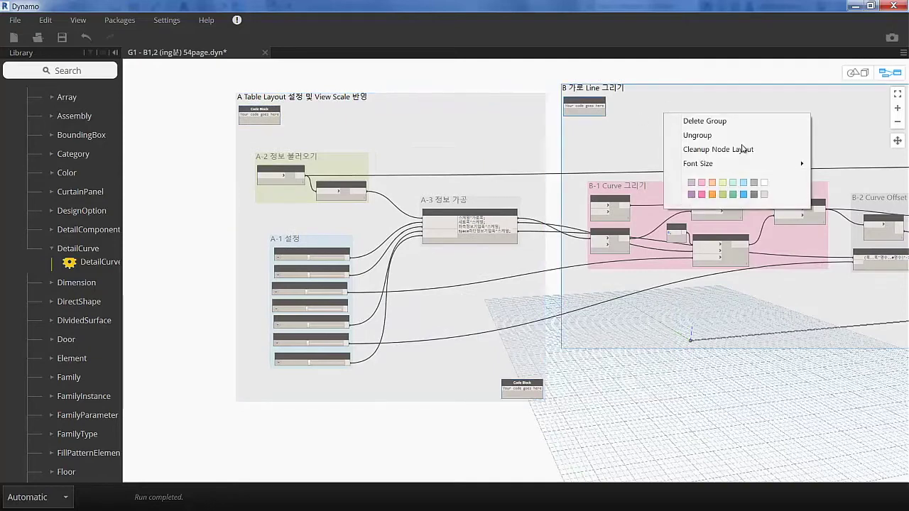
click(718, 149)
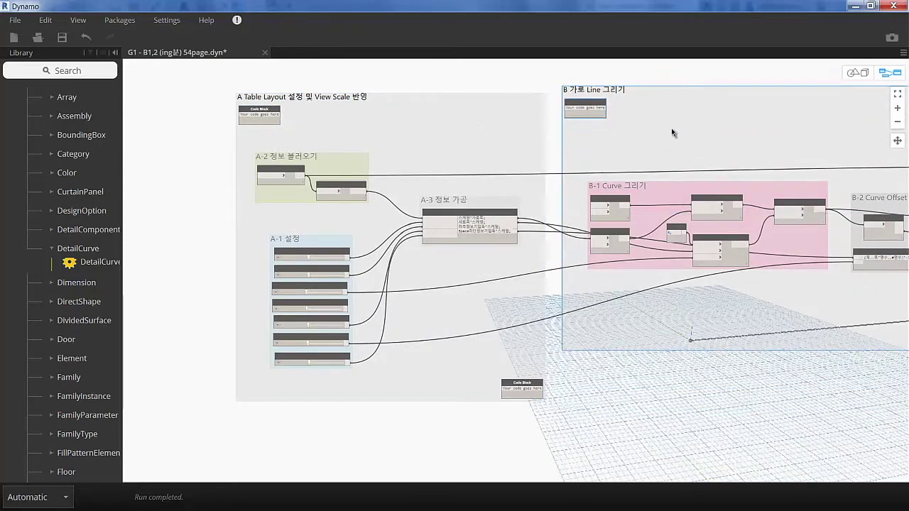
right_click(498, 135)
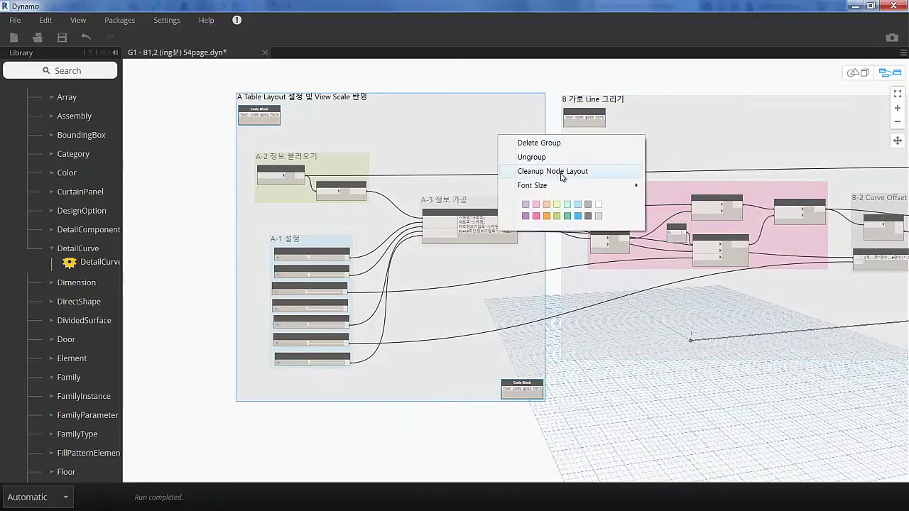
right_click(408, 94)
mouse_move(532, 185)
right_click(409, 94)
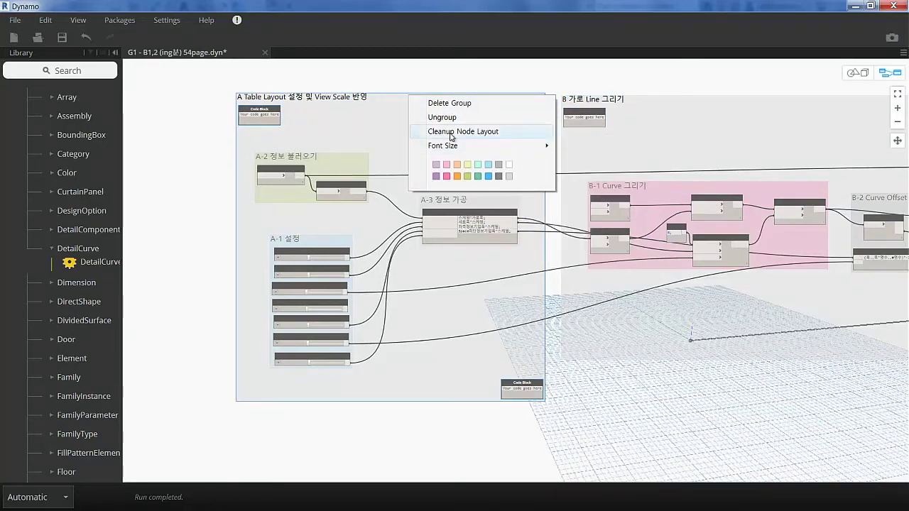
click(450, 132)
scroll(475, 151, down, 3)
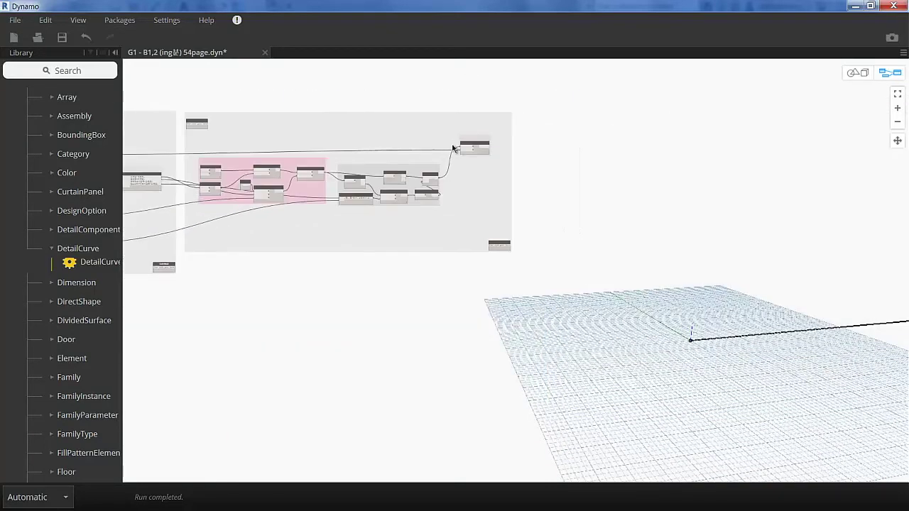
Add two empty Code Blocks and group them in grey titled 'C 세로 Line 그리기'
scroll(522, 142, up, 3)
middle_drag(596, 144, 460, 159)
double_click(469, 162)
double_click(500, 196)
drag(610, 306, 455, 139)
key(ctrl+g)
right_click(504, 147)
click(580, 225)
scroll(511, 146, up, 2)
click(511, 147)
scroll(510, 147, up, 2)
text(C 세로 Line 그리기)
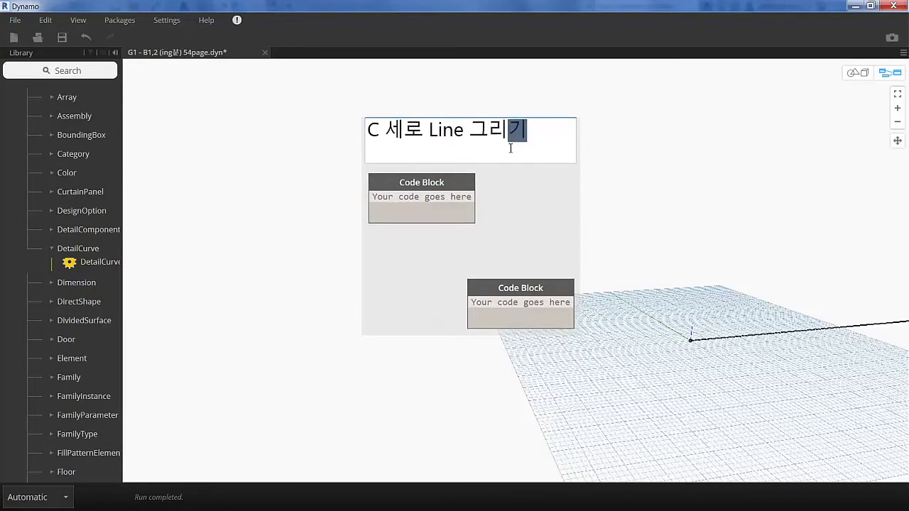
Undo an accidental move of the C group and search for point.bycoor
scroll(426, 185, down, 3)
mouse_move(407, 192)
mouse_down()
mouse_move(337, 174)
mouse_move(382, 179)
mouse_move(463, 267)
mouse_up()
key(ctrl+z)
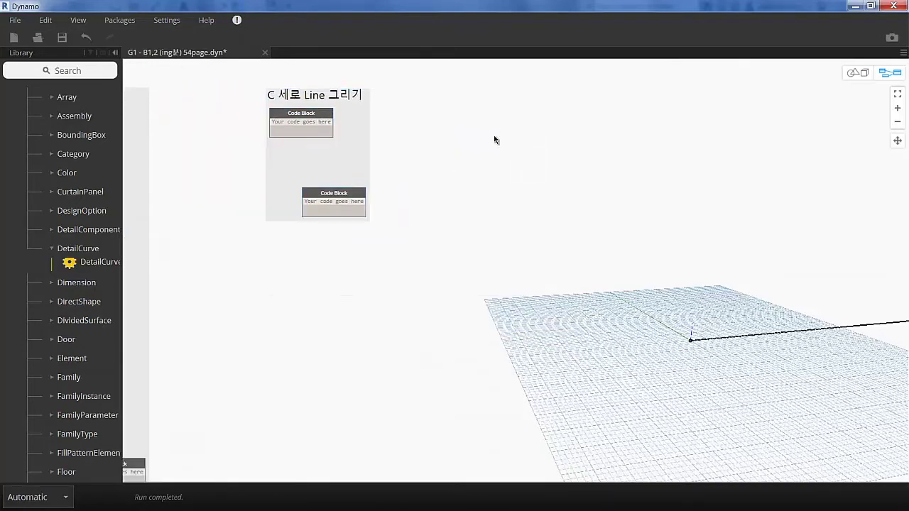
right_click(535, 130)
text(point.bycoor)
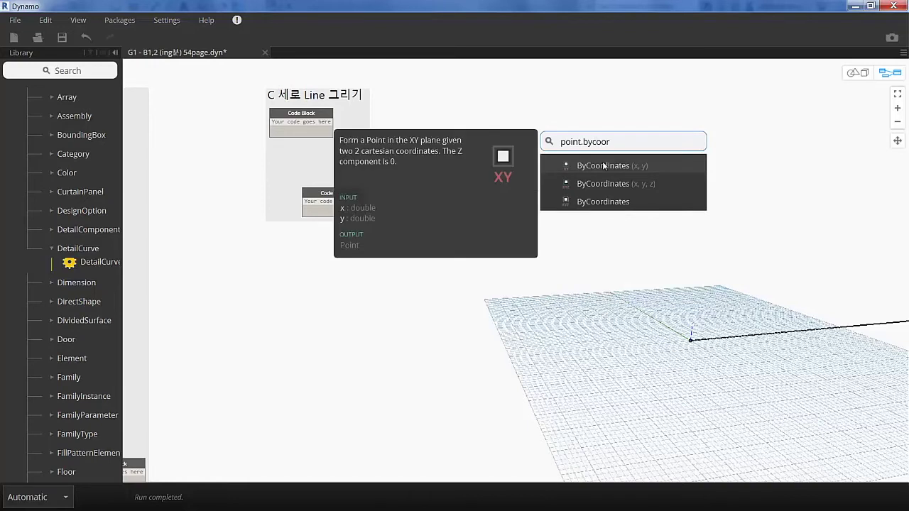
Add two Point.ByCoordinates nodes stacked beside the C group
click(603, 166)
drag(643, 176, 499, 150)
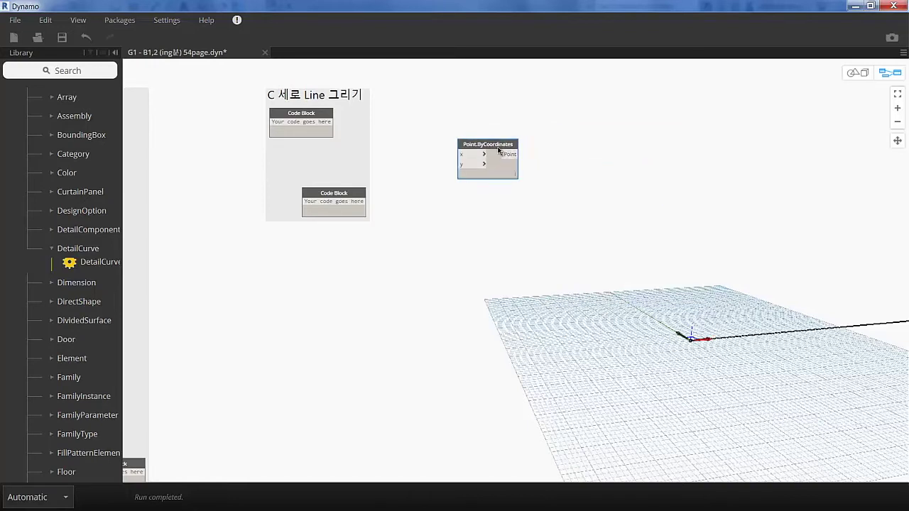
right_click(491, 208)
text(Poi)
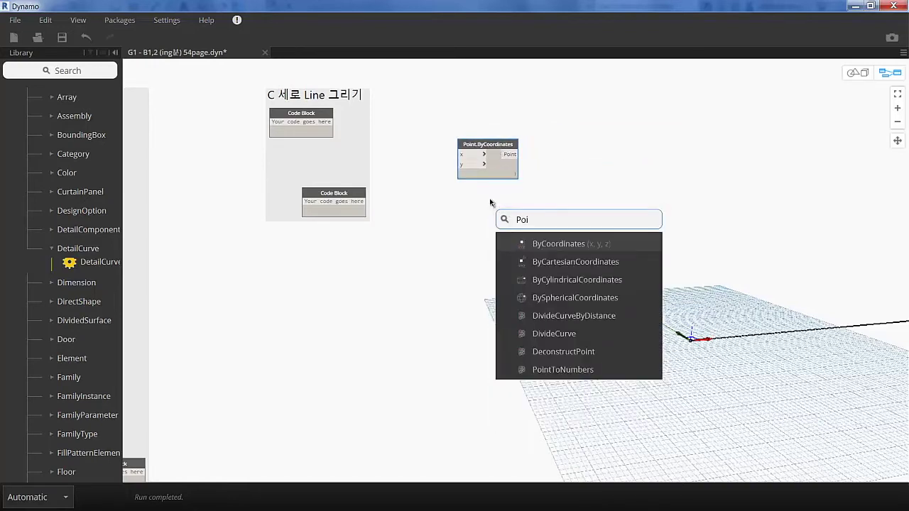
text(by)
click(581, 240)
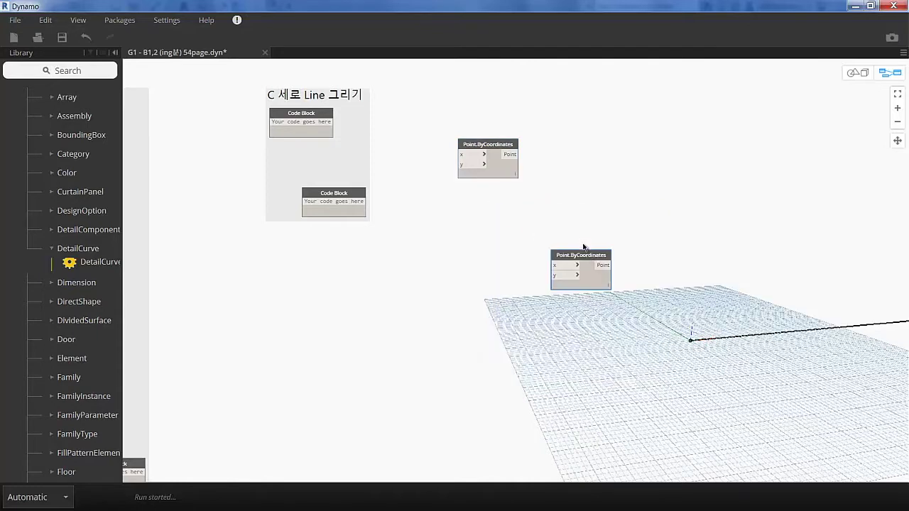
drag(587, 260, 495, 205)
Add Line.ByStartPointEndPoint and Curve.Offset nodes next to the points
right_click(609, 157)
text(line.bystartp)
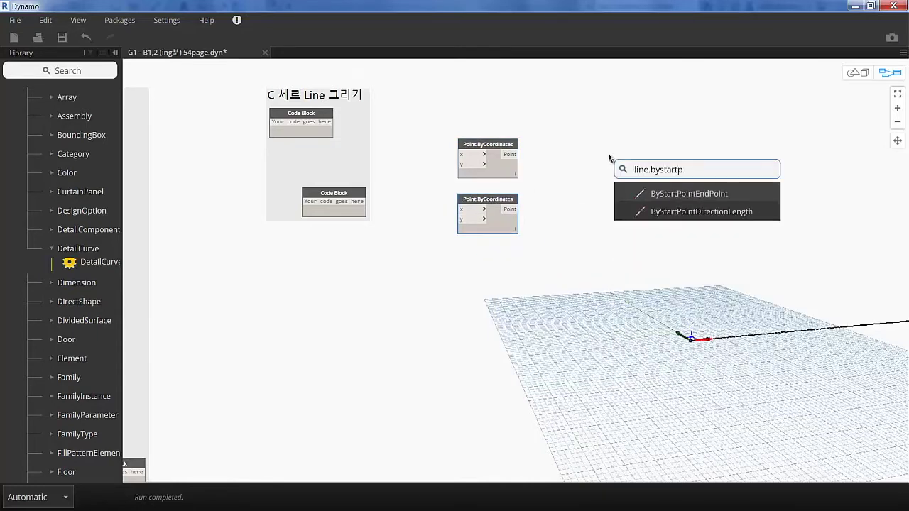
click(672, 193)
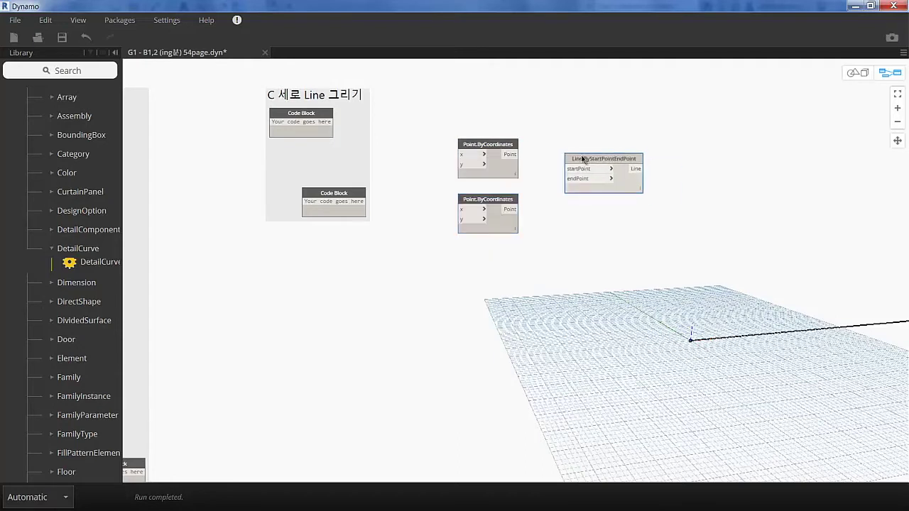
right_click(782, 173)
text(curve.of)
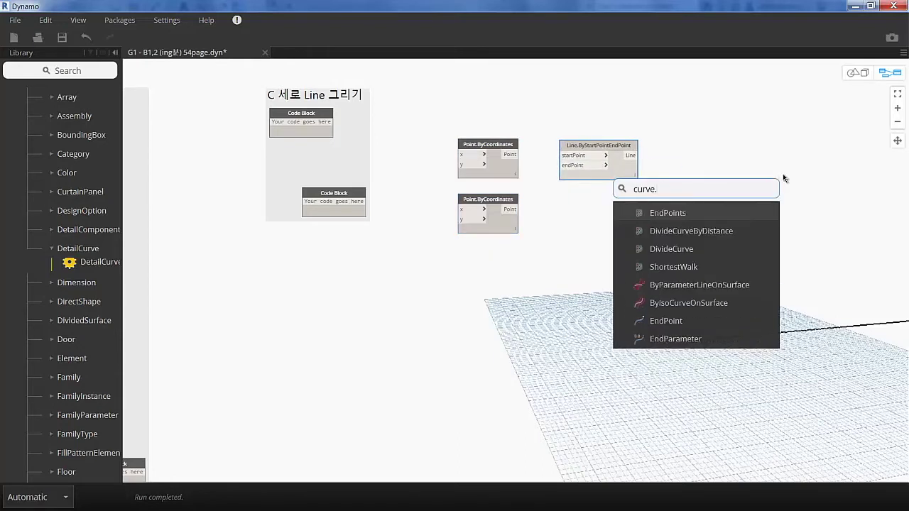
text(f)
key(Escape)
drag(787, 221, 731, 153)
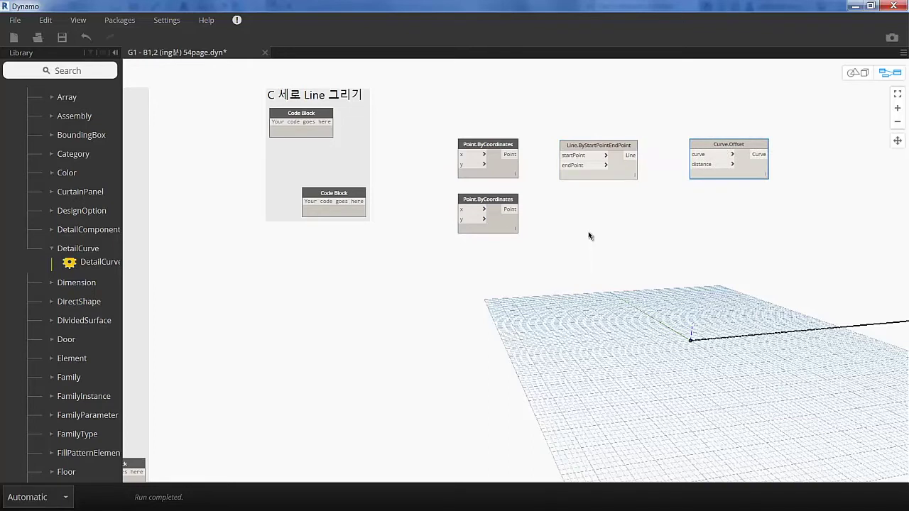
Create Code Blocks for -1*a, a Korean-named input value, and 0
double_click(420, 211)
text(1-)
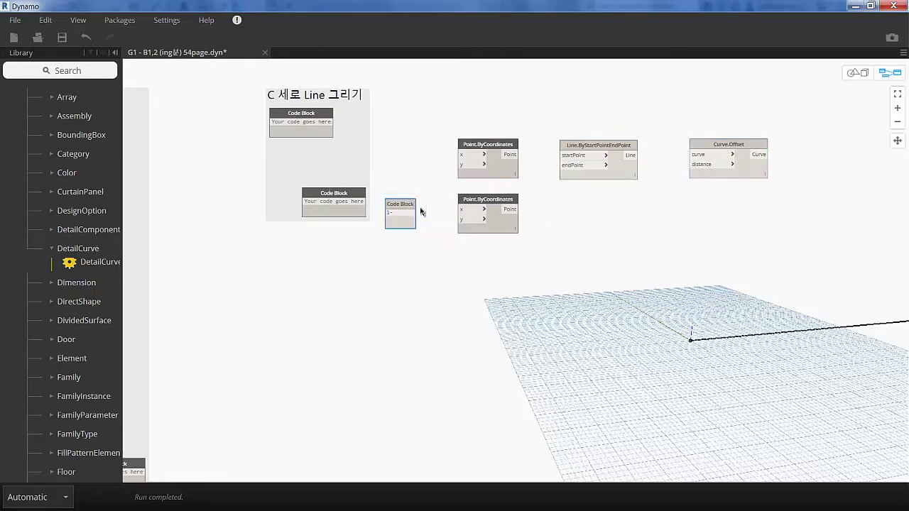
text(*a)
click(424, 188)
scroll(409, 219, up, 1)
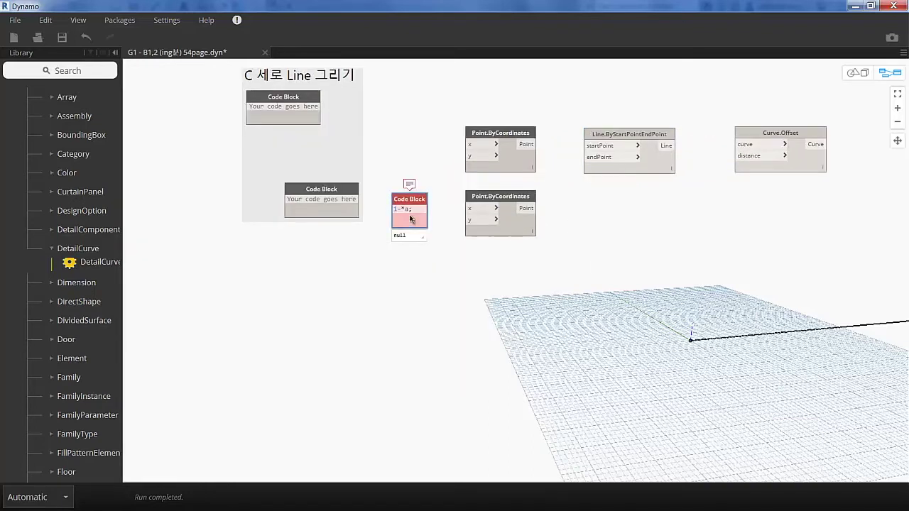
text(-1*a)
click(426, 201)
drag(426, 200, 437, 201)
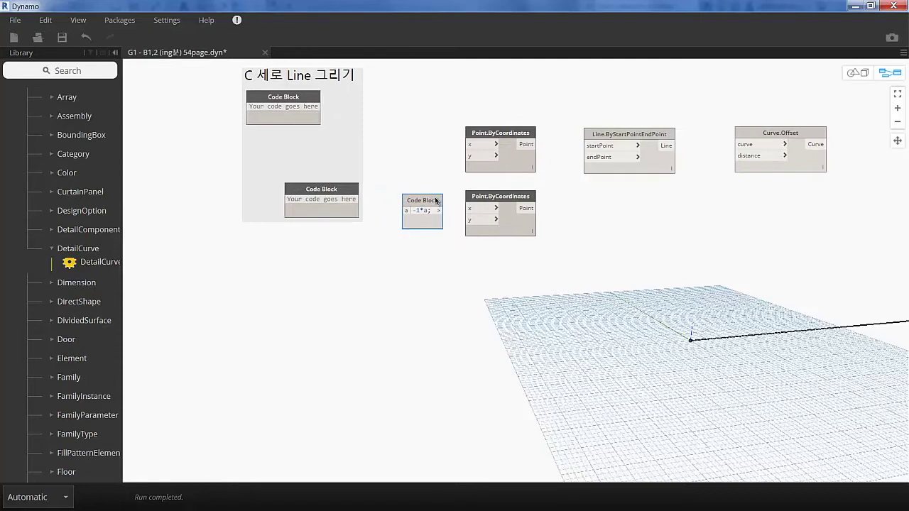
double_click(464, 274)
text(w)
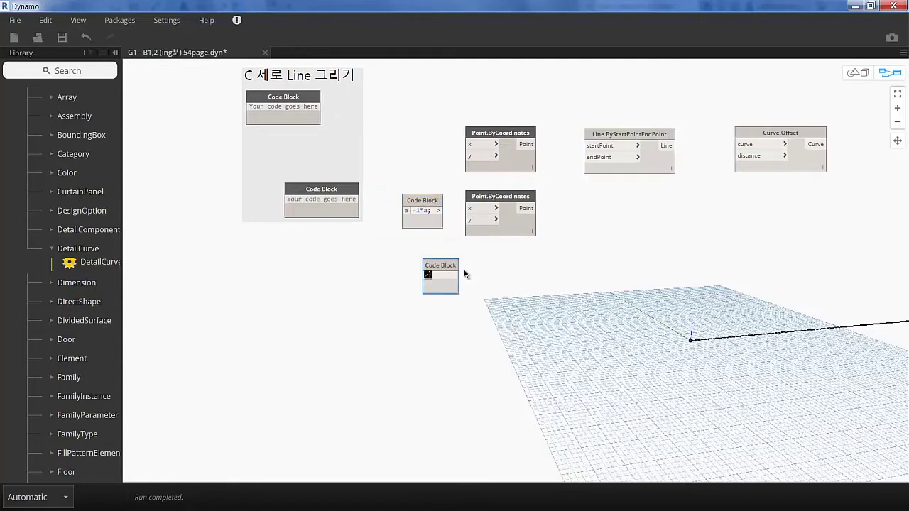
text(좌측선그기)
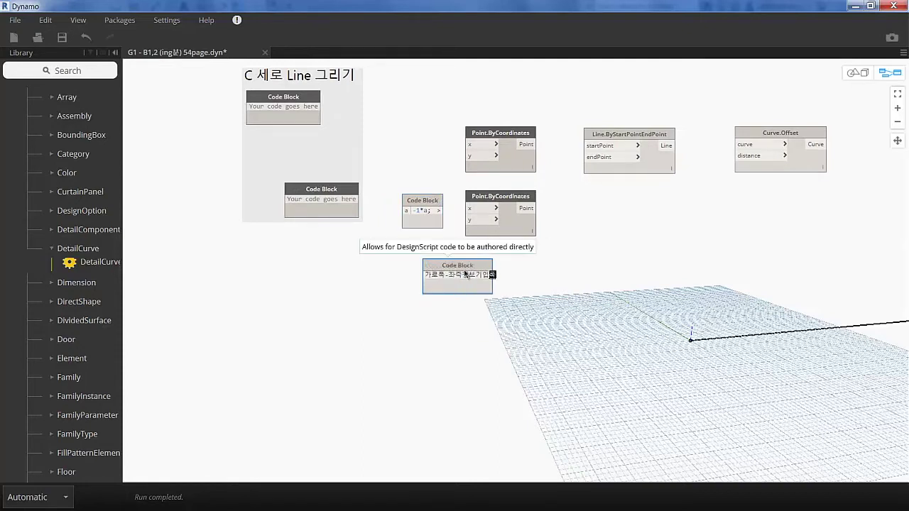
text(력;)
click(469, 306)
double_click(597, 213)
text(0)
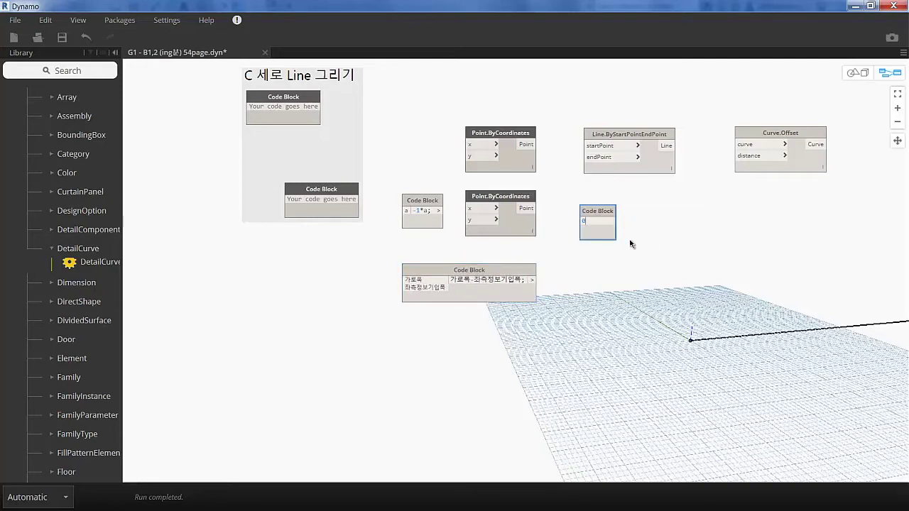
click(629, 244)
Add Sequence.RangeDivision and a second -1*a Code Block, then wire the lower point to endPoint
right_click(680, 258)
text(sequence.ra)
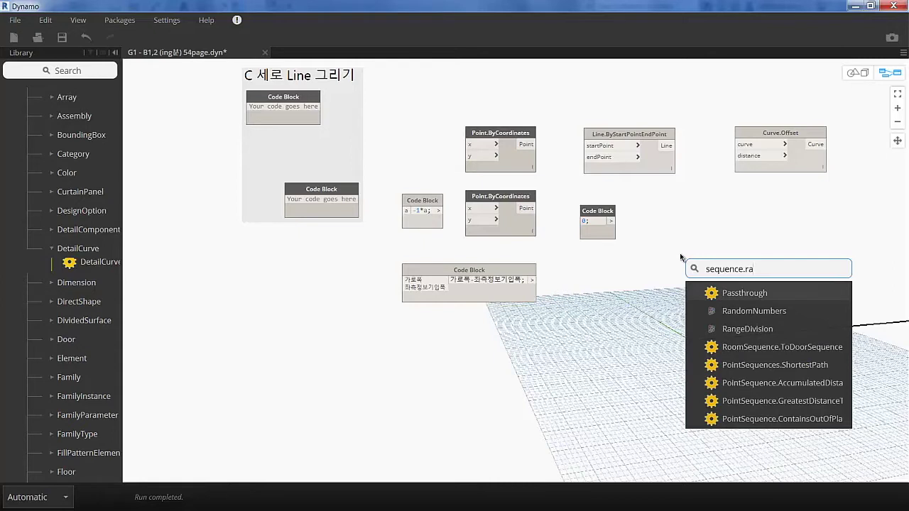
text(ngedivision)
click(800, 291)
drag(740, 239, 676, 246)
double_click(778, 259)
text(-1*a)
click(815, 267)
drag(802, 264, 792, 248)
middle_drag(637, 276, 557, 279)
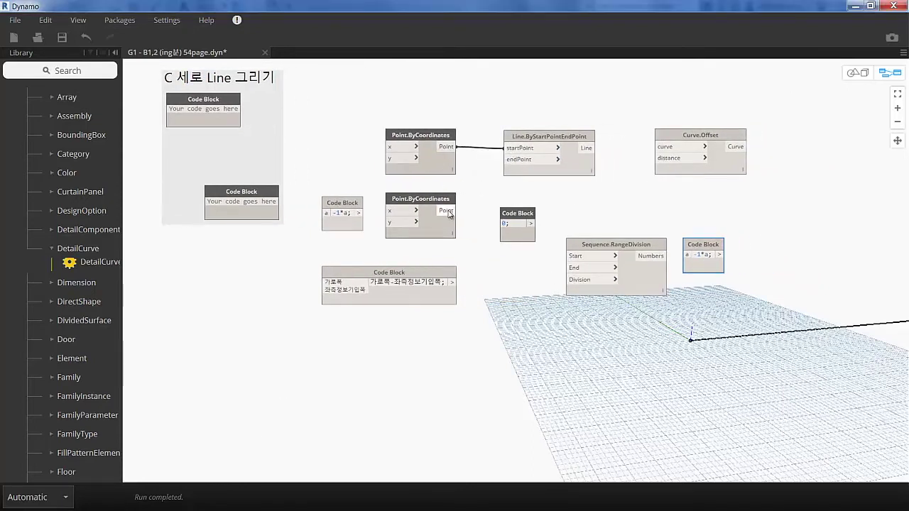
drag(448, 210, 507, 159)
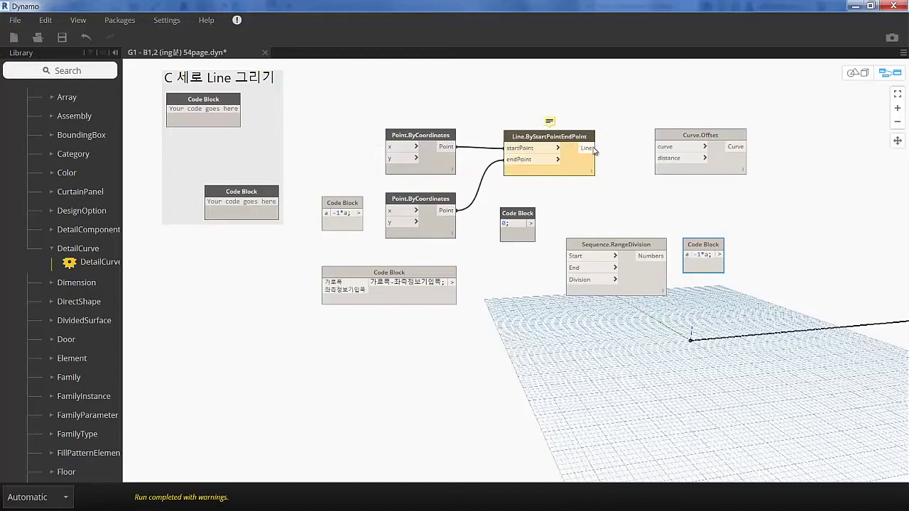
Wire the line into Curve.Offset, RangeDivision into -1*a, and -1*a into the lower point's y
click(674, 155)
drag(719, 254, 660, 158)
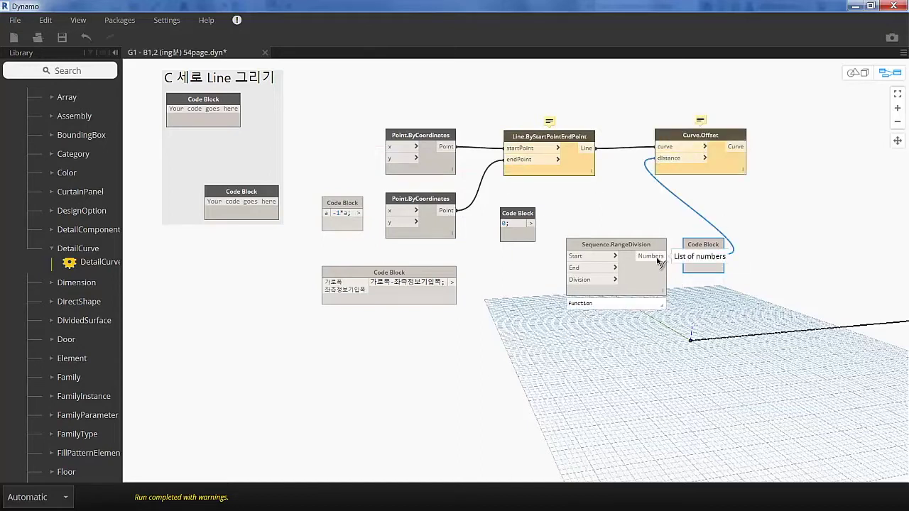
drag(657, 261, 686, 253)
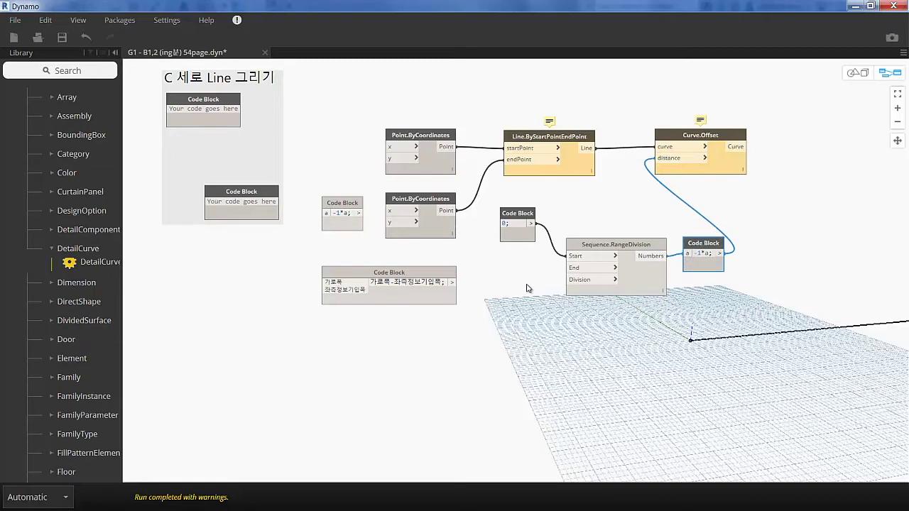
drag(452, 282, 572, 279)
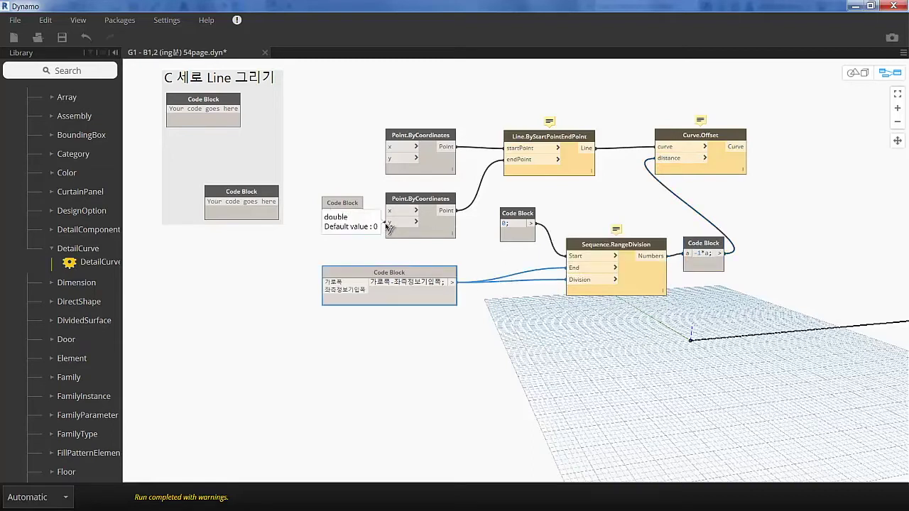
drag(388, 221, 358, 213)
Group the wired nodes in pink titled 'C-1 Curve 그리기'
drag(313, 131, 735, 344)
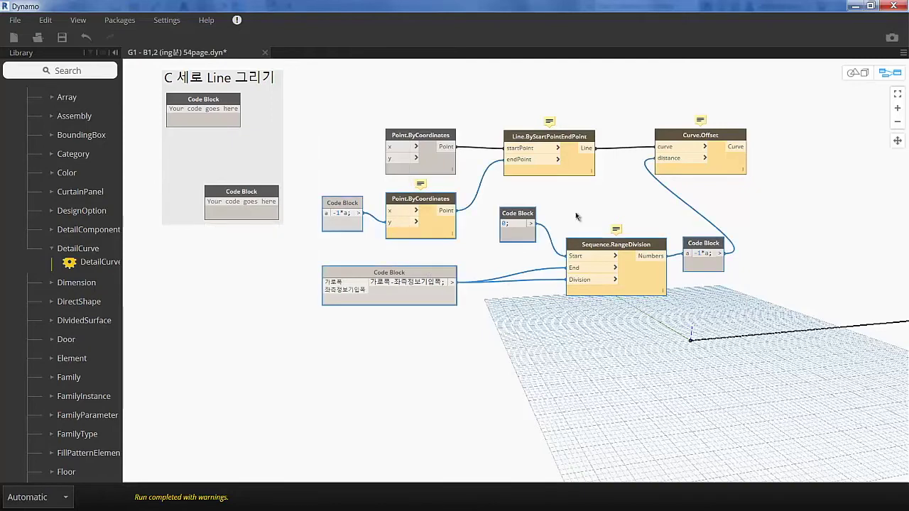
right_click(433, 138)
click(477, 160)
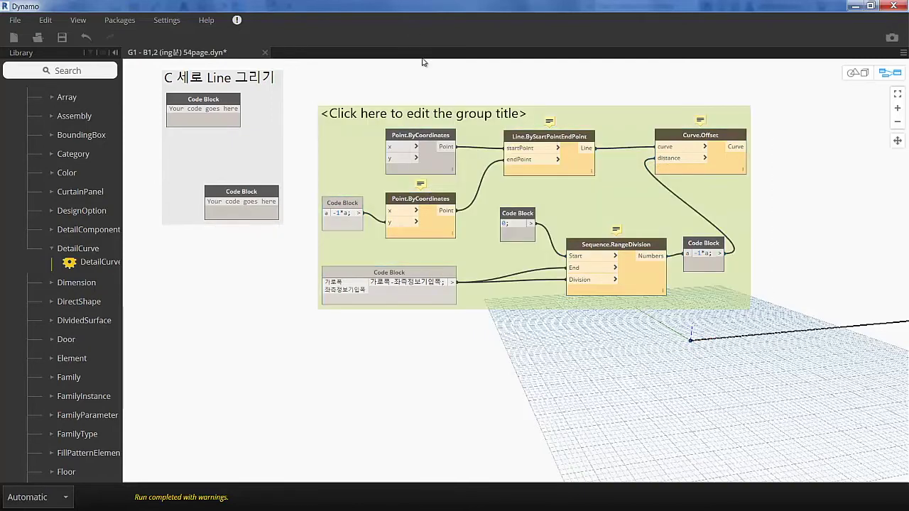
right_click(430, 112)
click(454, 188)
click(400, 112)
text(C-1 Curve 그리)
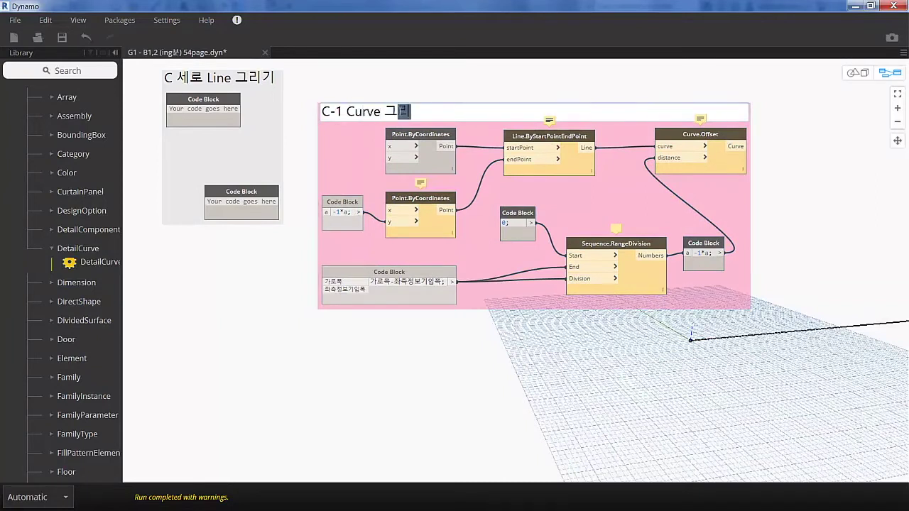
text(기)
click(451, 83)
right_click(372, 355)
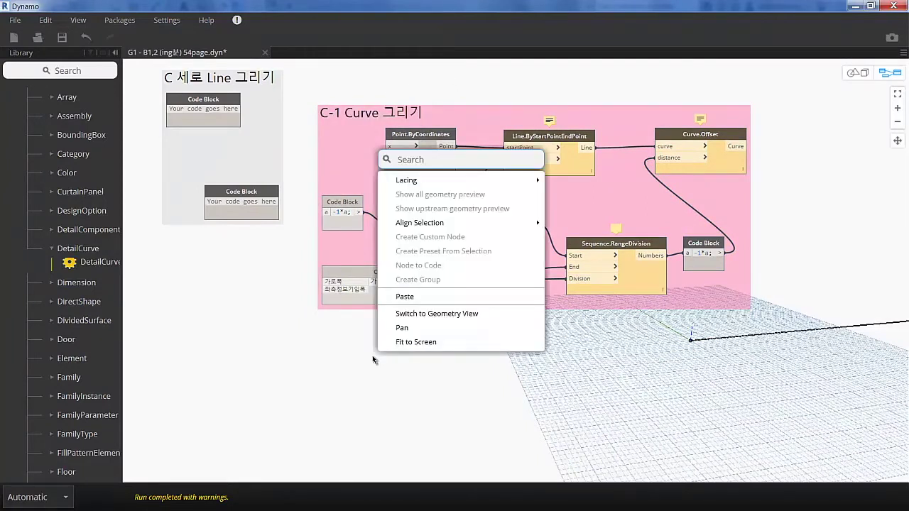
Place List.DropLastItem and a pasted DetailCurve.ByCurve+ node side by side in group C
text(list.dr)
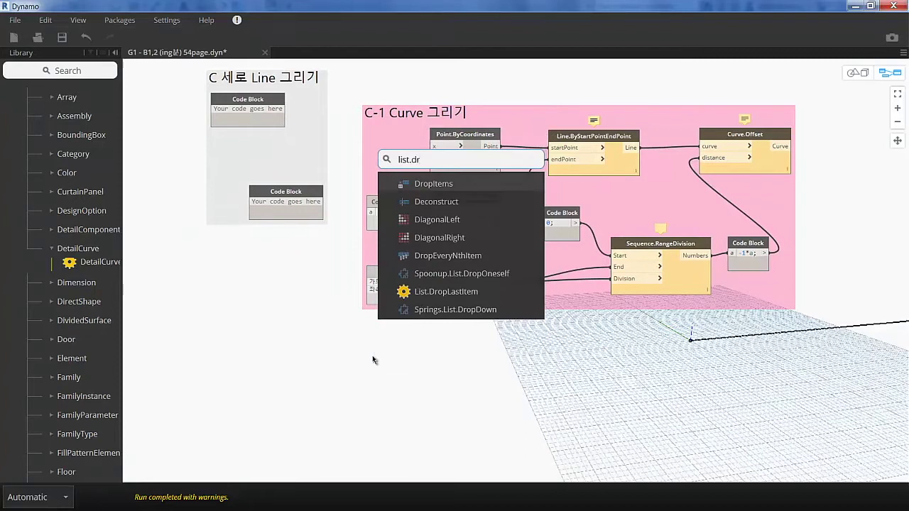
text(opLast)
key(Return)
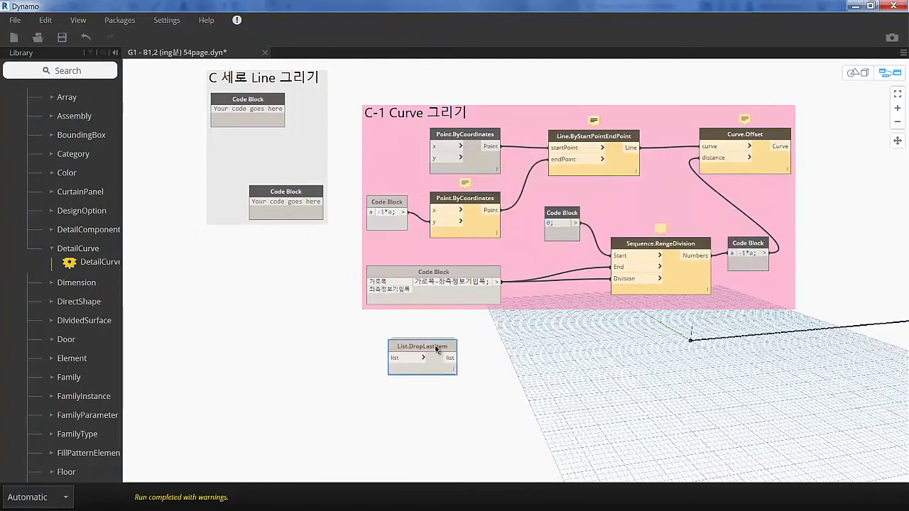
right_click(608, 388)
text(Detail)
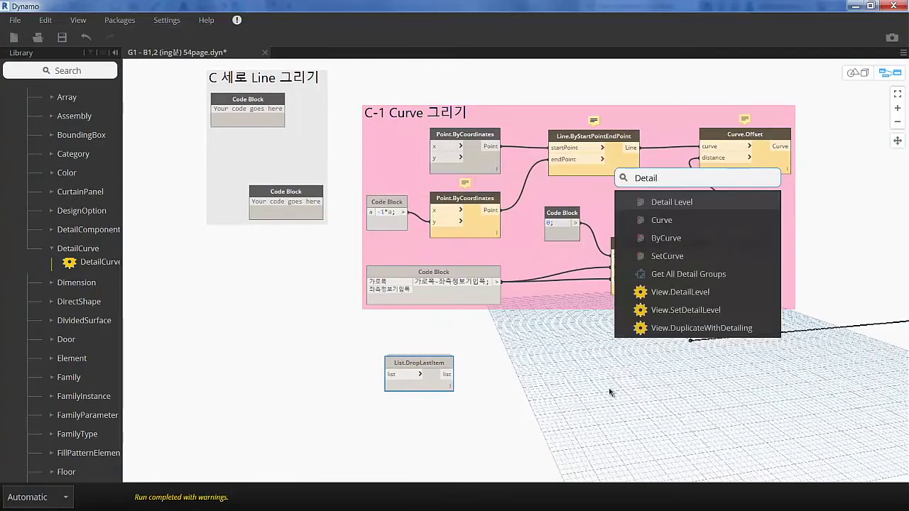
text(line)
key(Escape)
middle_drag(618, 206, 887, 185)
key(ctrl+v)
drag(396, 183, 648, 257)
middle_drag(435, 315, 138, 286)
mouse_move(301, 266)
mouse_down()
mouse_move(644, 345)
mouse_move(574, 345)
mouse_move(636, 343)
mouse_up()
Wrap each node in its own group titled C-2 List 추출 and C-3 Line 만들기
right_click(669, 298)
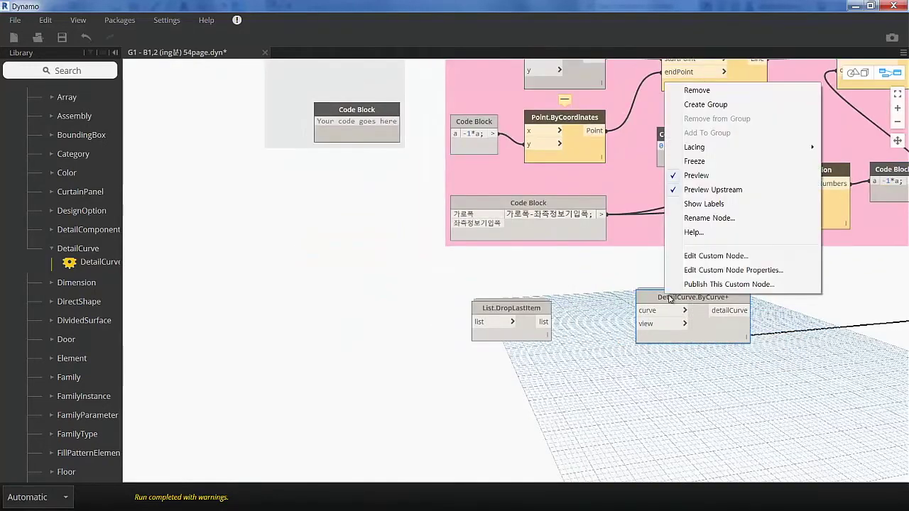
click(705, 104)
right_click(525, 304)
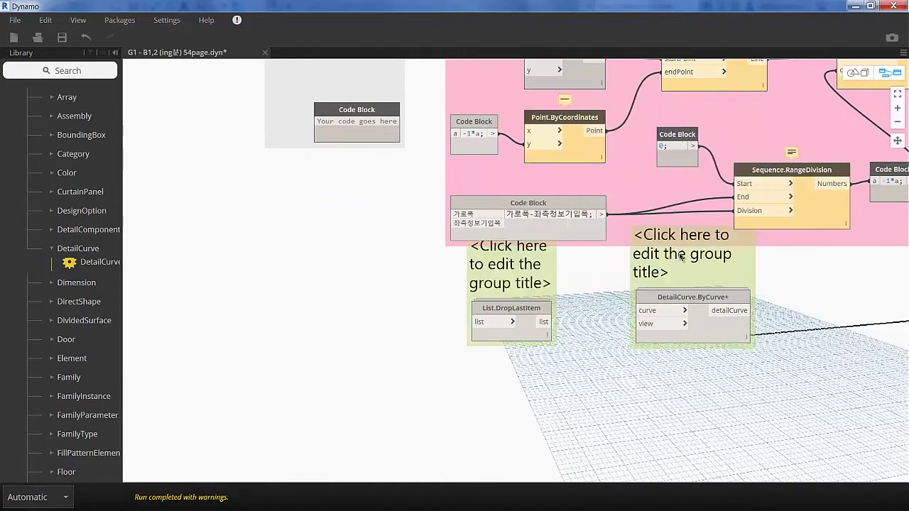
click(559, 105)
double_click(502, 281)
text(C-2 List 추출)
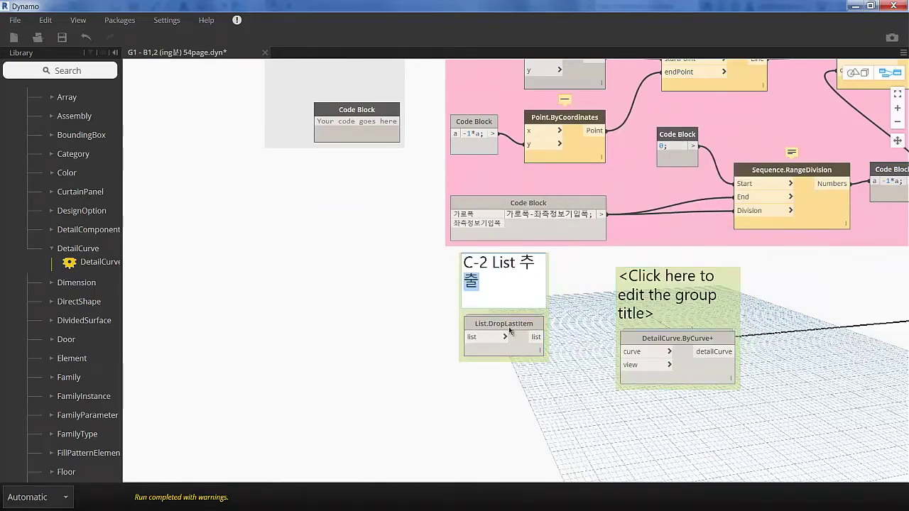
double_click(679, 293)
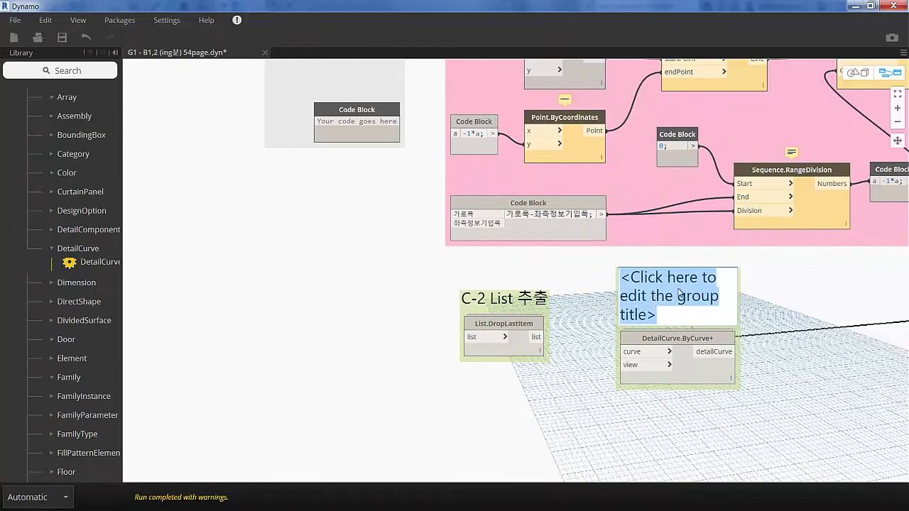
text(C-3 Line)
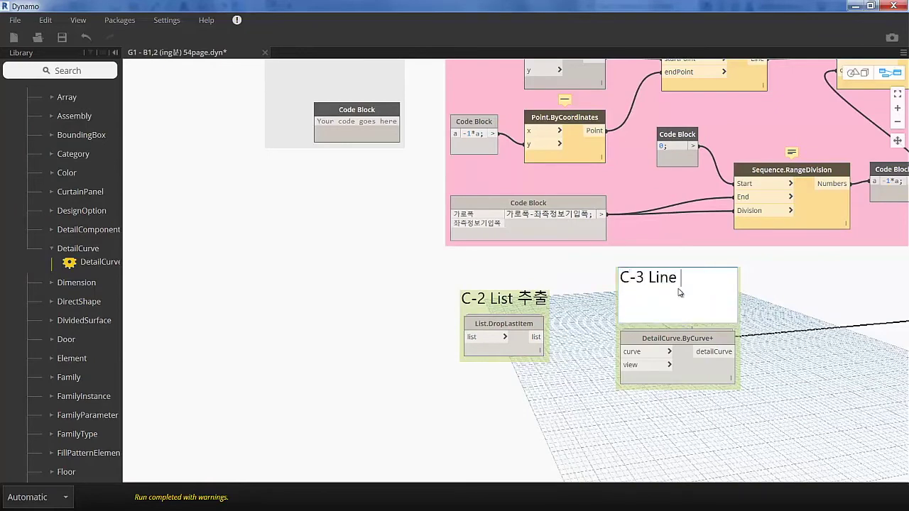
Colour the C-3 group pink, recolour C-2, and enlarge group C around the code block
right_click(639, 310)
click(678, 394)
right_click(484, 307)
click(648, 392)
scroll(580, 299, down, 3)
right_click(511, 294)
mouse_move(548, 298)
mouse_down()
mouse_move(335, 302)
mouse_move(548, 298)
mouse_up()
right_click(550, 296)
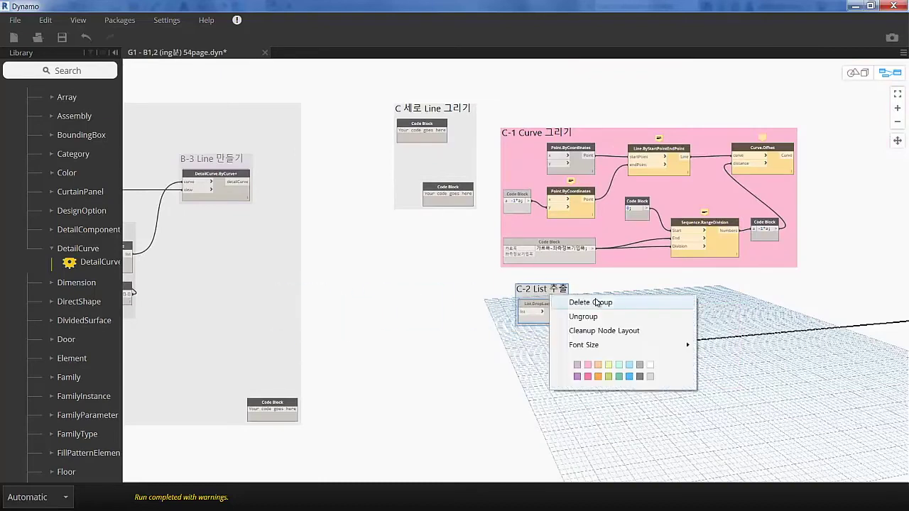
click(448, 188)
drag(447, 188, 824, 362)
scroll(627, 346, down, 3)
middle_drag(516, 171, 414, 155)
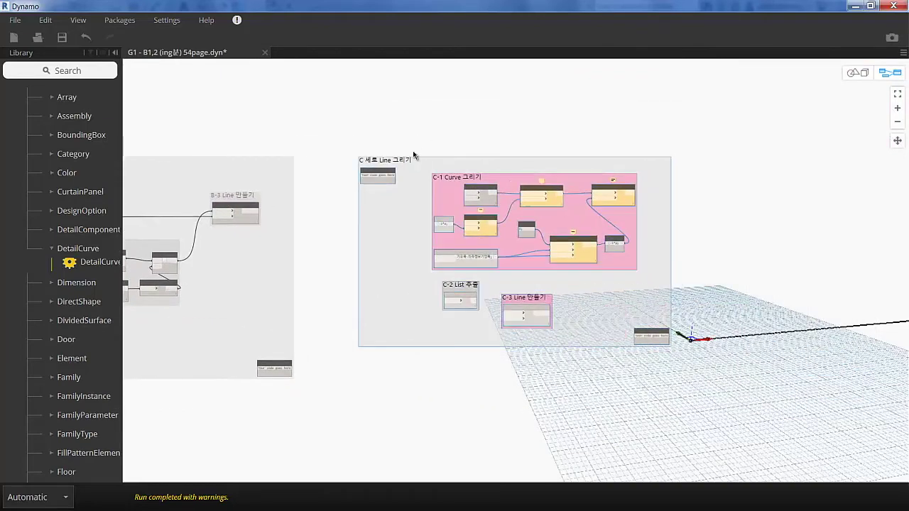
Shift the -1*a code block left in C-1 and inspect the A-3 code block's formulas
scroll(373, 298, up, 3)
middle_drag(374, 297, 466, 299)
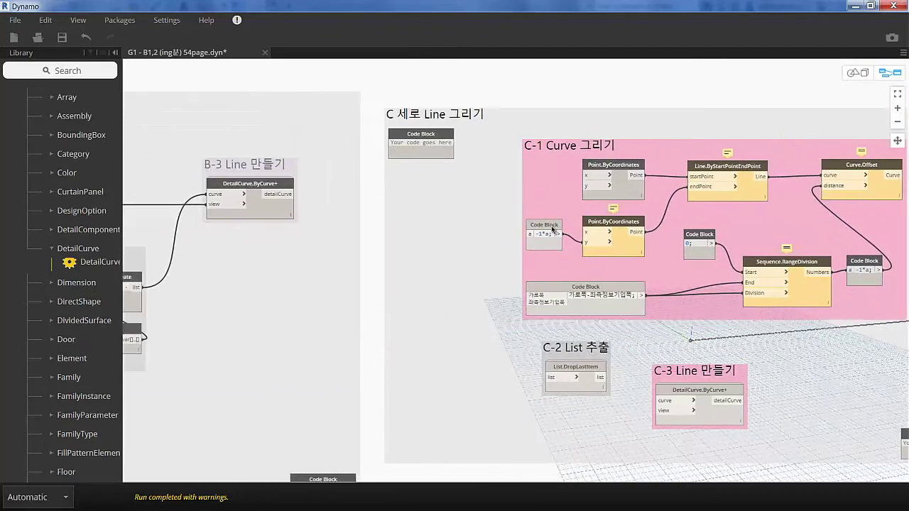
drag(552, 229, 497, 228)
scroll(497, 230, down, 5)
middle_drag(253, 293, 516, 271)
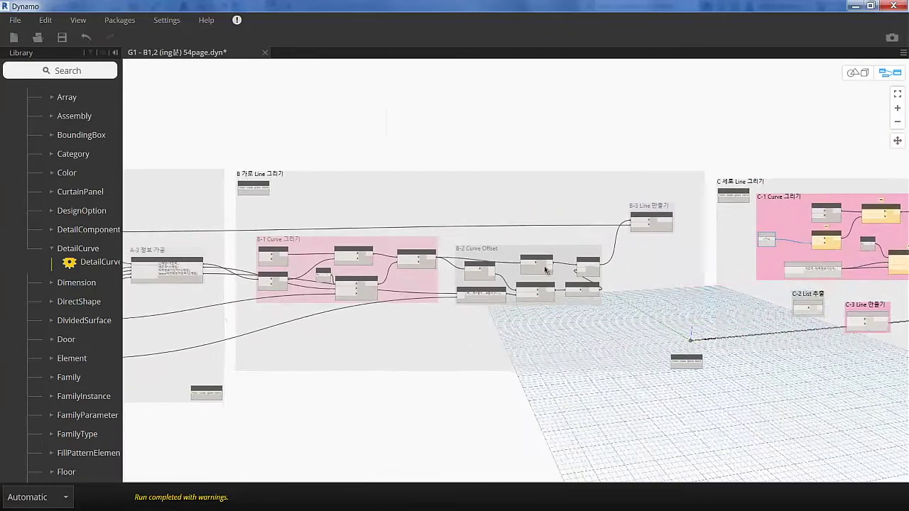
scroll(516, 271, up, 5)
scroll(497, 269, up, 2)
double_click(407, 250)
drag(377, 252, 412, 254)
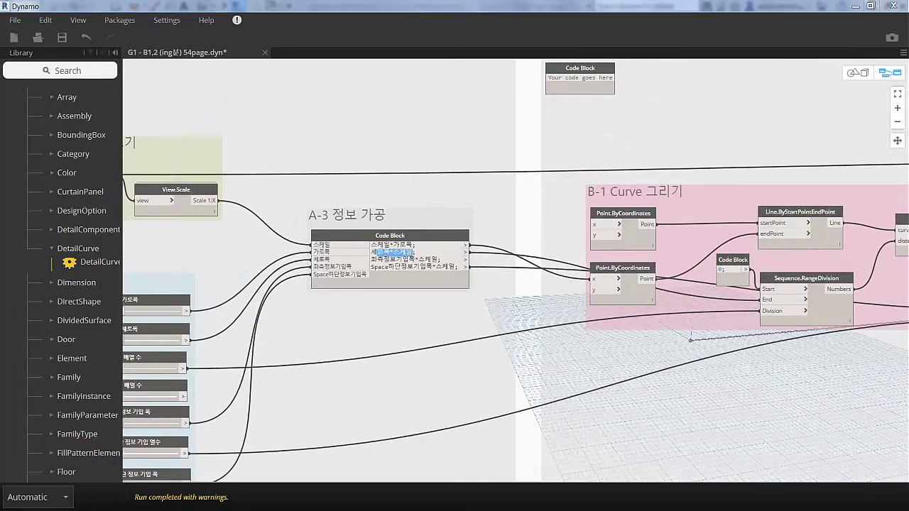
scroll(497, 257, down, 2)
mouse_move(517, 289)
middle_down()
mouse_move(490, 250)
mouse_move(265, 254)
middle_up()
scroll(488, 249, up, 4)
Wire A-3's 좌측정보기입폭*스케일 output into the C-1 code block
click(636, 237)
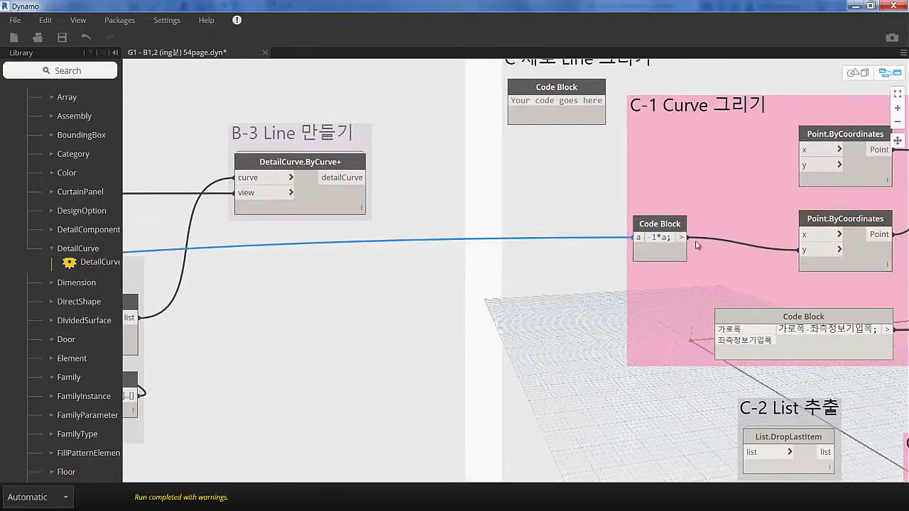
scroll(644, 300, down, 5)
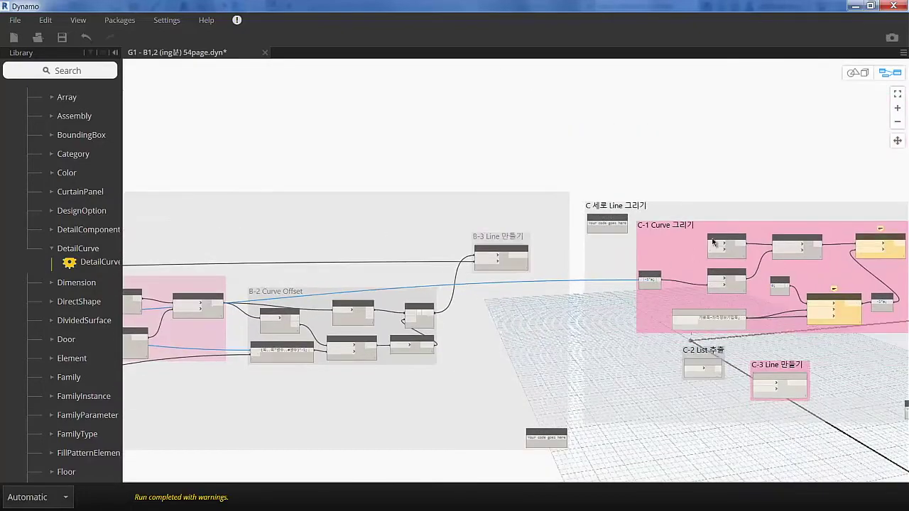
scroll(726, 276, up, 3)
scroll(781, 213, down, 6)
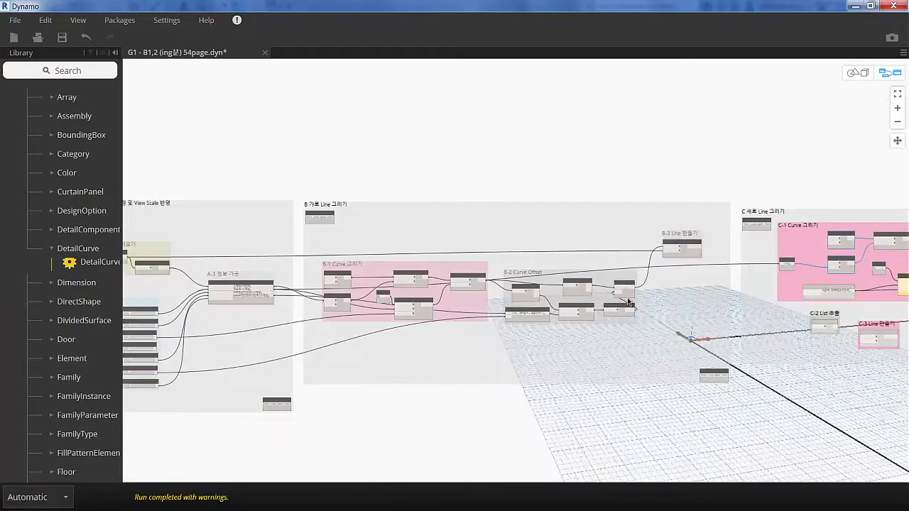
scroll(593, 255, up, 3)
scroll(592, 255, up, 2)
double_click(534, 260)
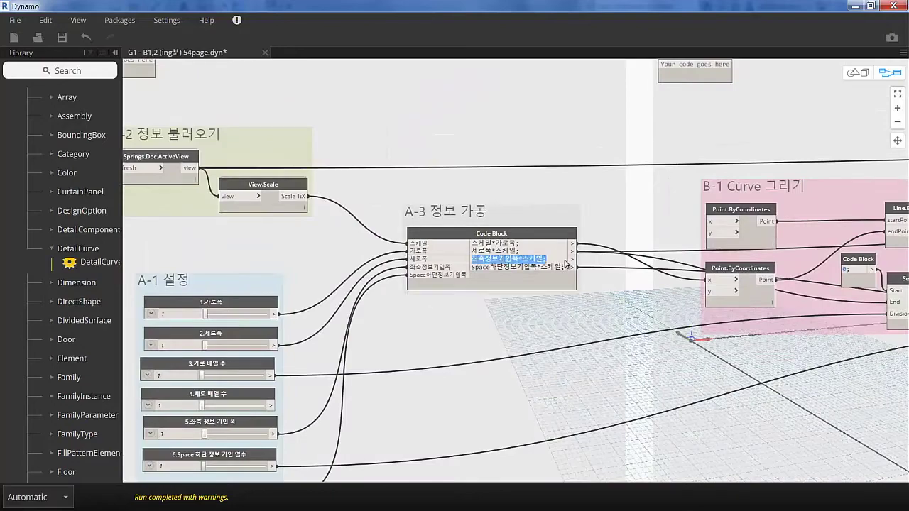
scroll(588, 260, down, 2)
scroll(703, 267, down, 2)
middle_drag(703, 267, 582, 267)
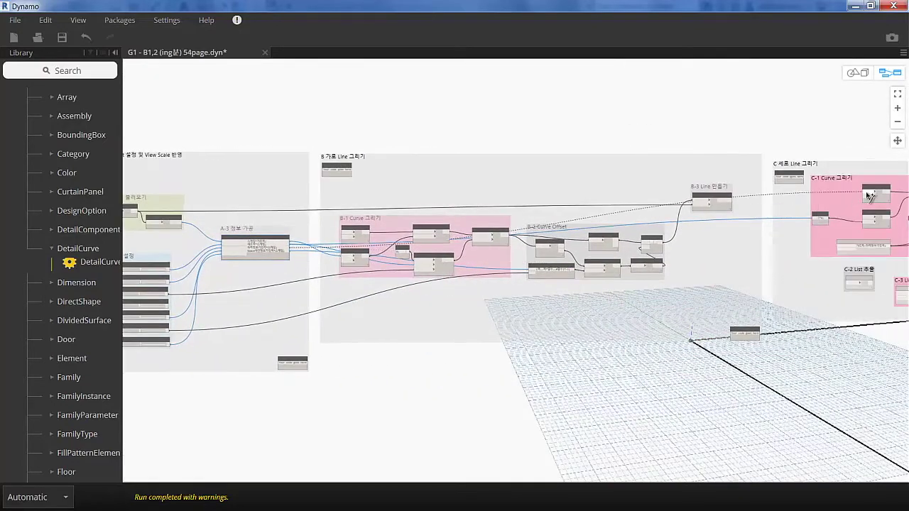
scroll(287, 250, up, 2)
middle_drag(842, 314, 558, 314)
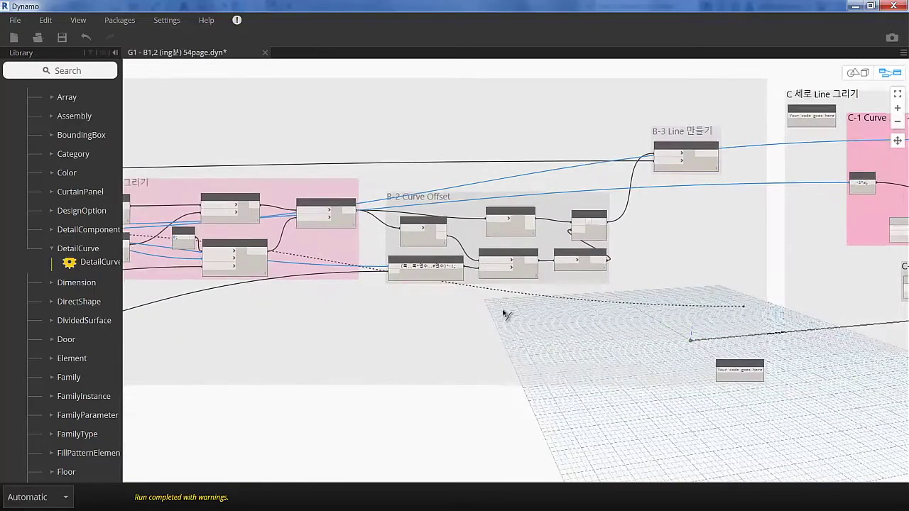
middle_drag(826, 187, 706, 187)
scroll(284, 265, up, 3)
middle_drag(817, 256, 720, 256)
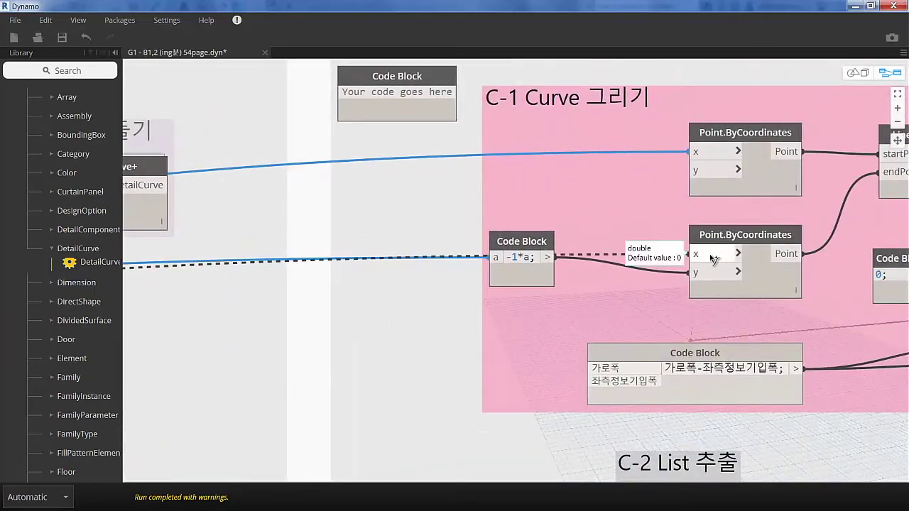
drag(545, 242, 595, 275)
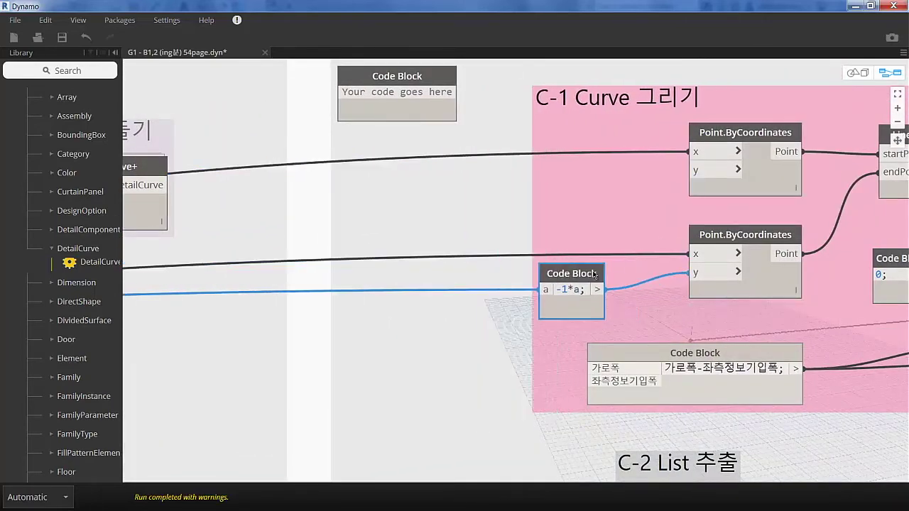
scroll(635, 377, down, 5)
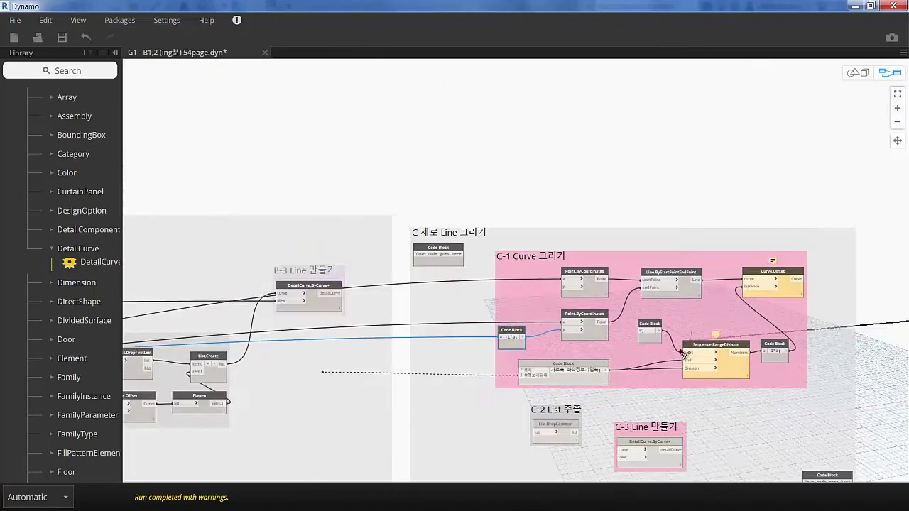
middle_drag(405, 365, 582, 340)
scroll(461, 321, up, 5)
click(441, 331)
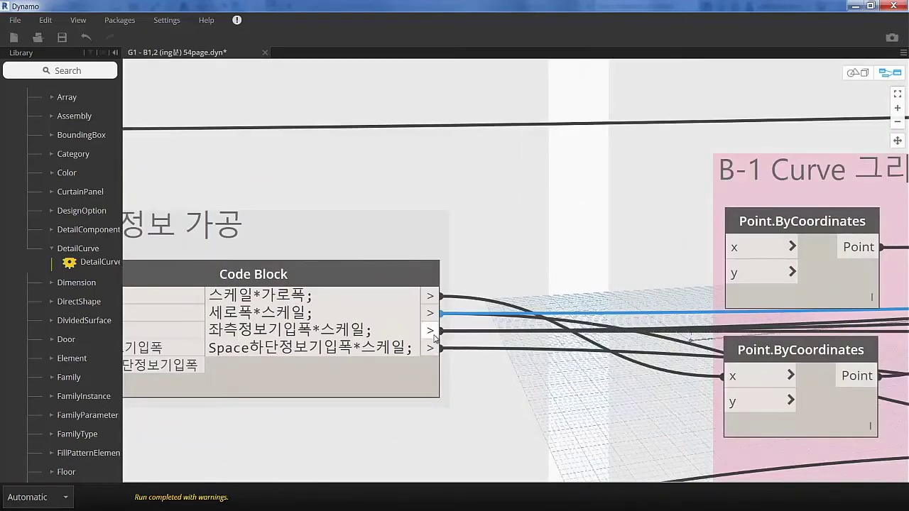
Connect the C-1 code block's 가로폭 input to the A-3 code block
scroll(690, 282, down, 4)
middle_drag(690, 282, 710, 291)
scroll(716, 299, up, 2)
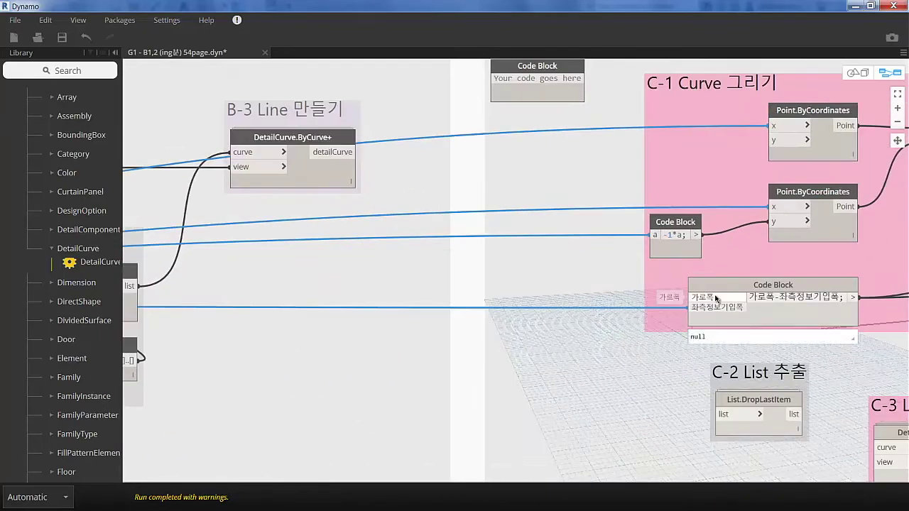
click(716, 298)
scroll(715, 299, down, 4)
middle_drag(213, 284, 497, 299)
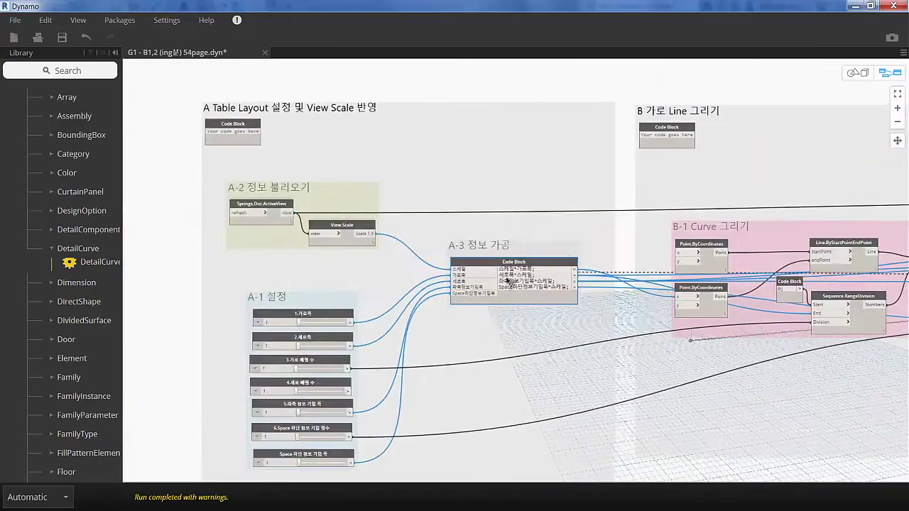
scroll(264, 274, up, 4)
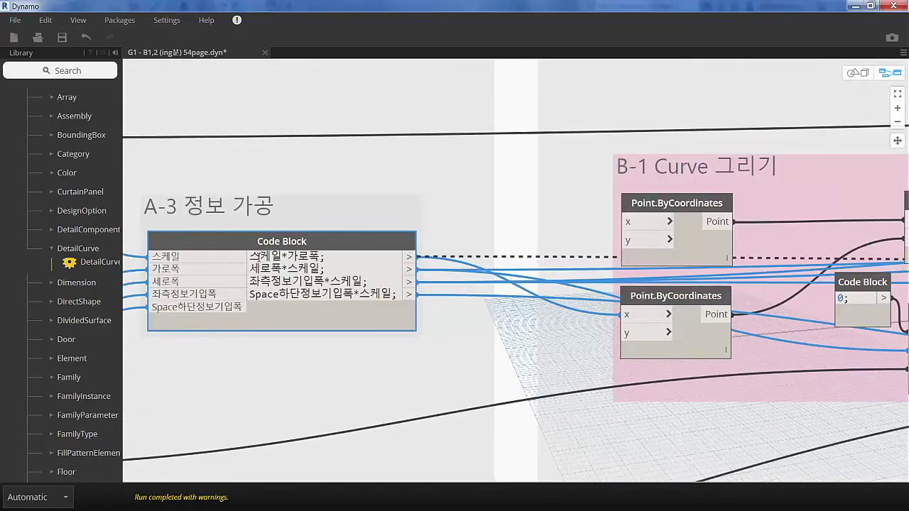
click(409, 256)
scroll(409, 257, down, 4)
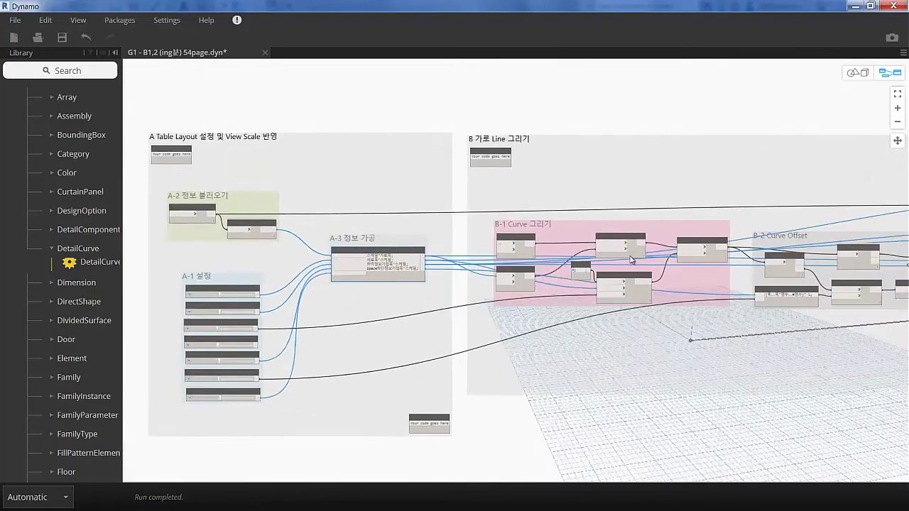
middle_drag(426, 269, 284, 263)
scroll(565, 254, up, 4)
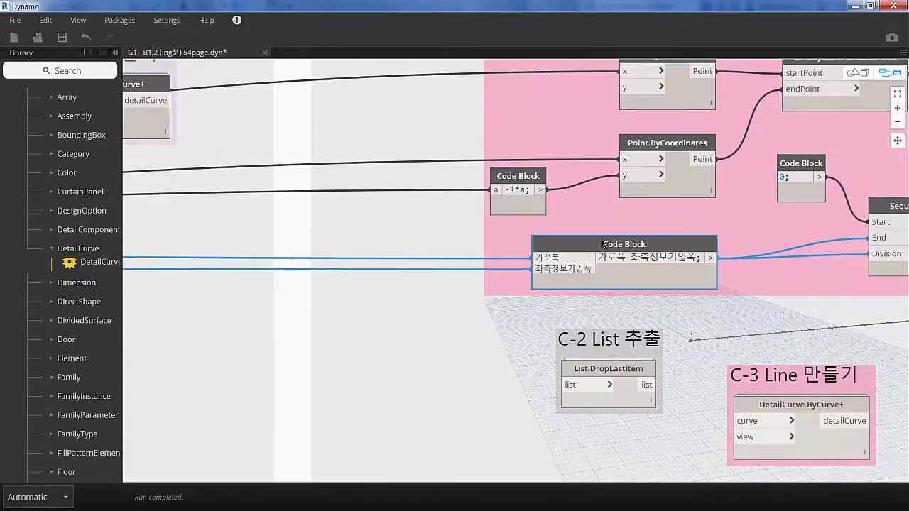
Wire the 가로폭-좌측정보기입폭 code block result into Sequence.RangeDivision's Division input
click(595, 246)
middle_drag(861, 276, 722, 278)
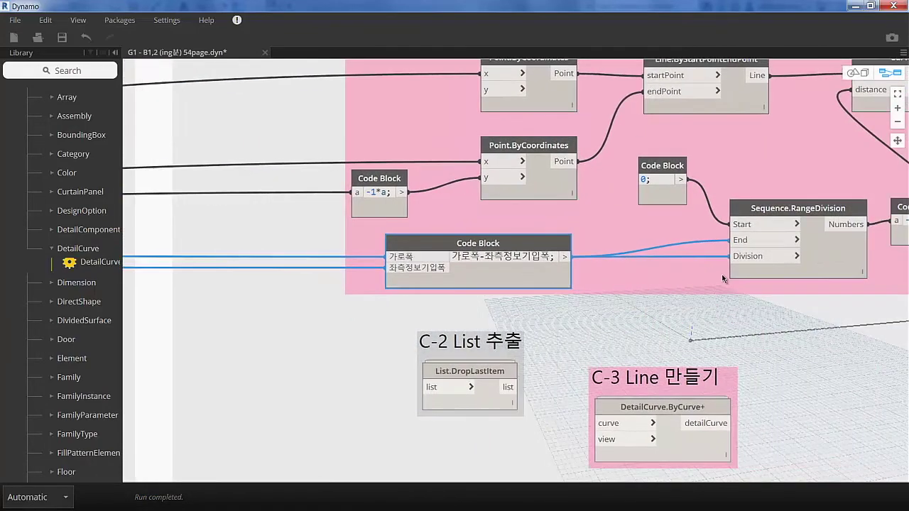
click(754, 258)
scroll(754, 258, down, 4)
middle_drag(319, 298, 447, 305)
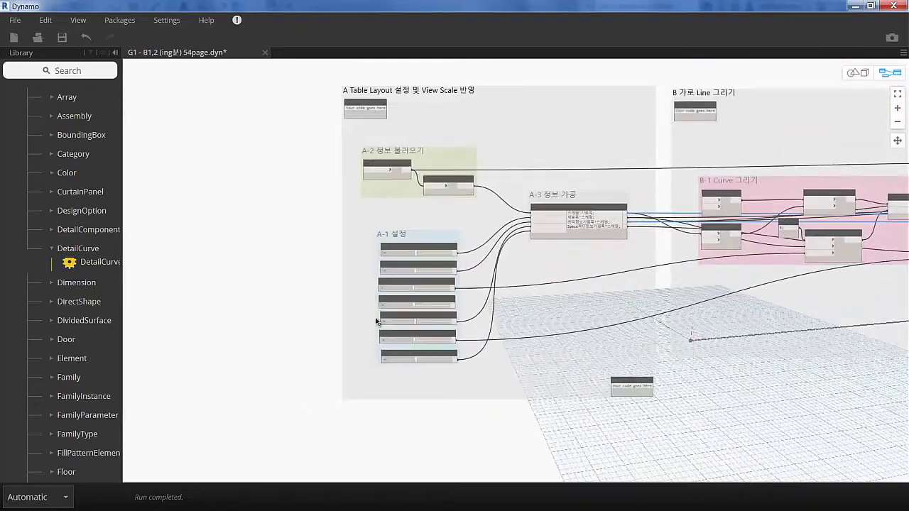
scroll(436, 311, up, 4)
scroll(640, 286, down, 4)
middle_drag(706, 263, 710, 284)
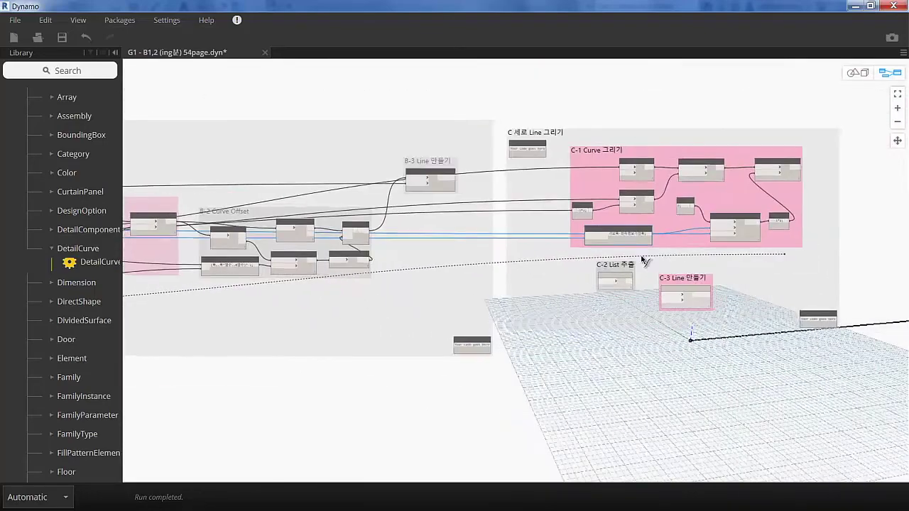
scroll(667, 229, up, 4)
click(667, 229)
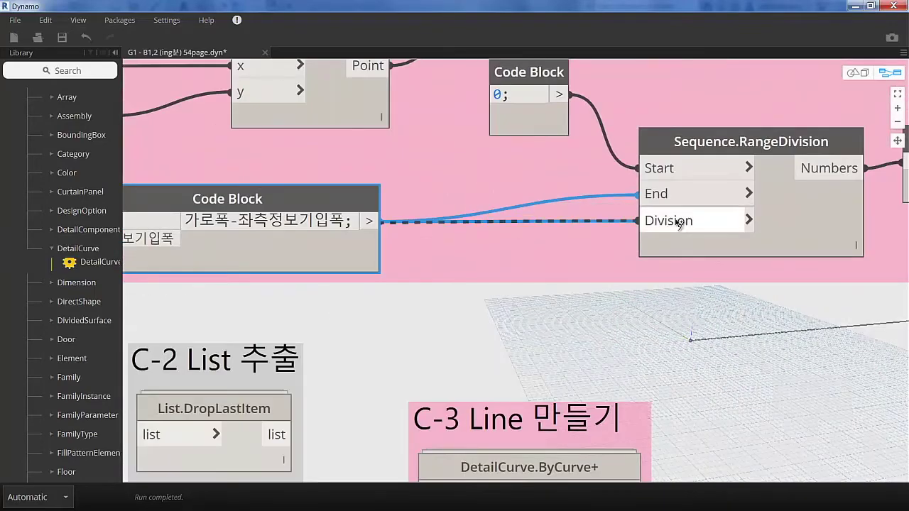
scroll(610, 305, down, 2)
scroll(610, 305, down, 3)
click(664, 254)
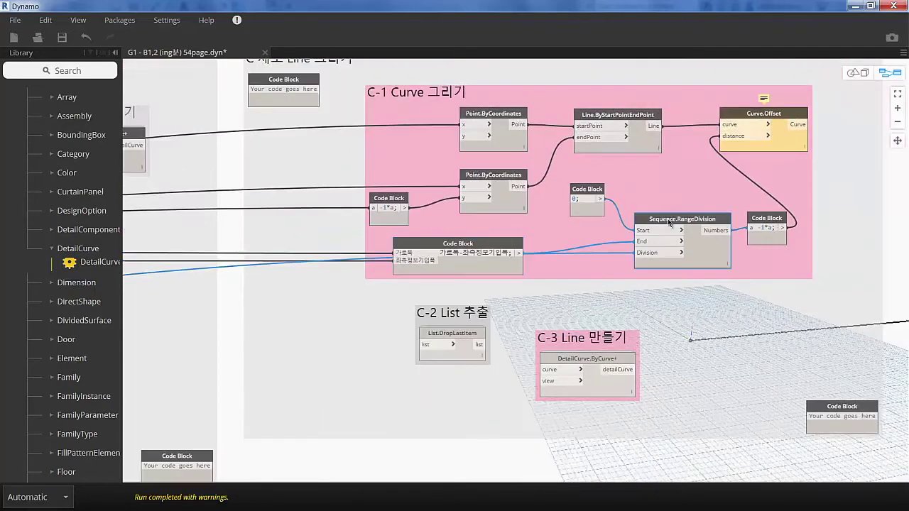
Wire the Curve.Offset Curve output into List.DropLastItem's list input
scroll(664, 255, down, 3)
mouse_move(284, 234)
middle_down()
mouse_move(660, 234)
mouse_move(191, 235)
middle_up()
scroll(520, 221, up, 1)
middle_drag(521, 221, 470, 227)
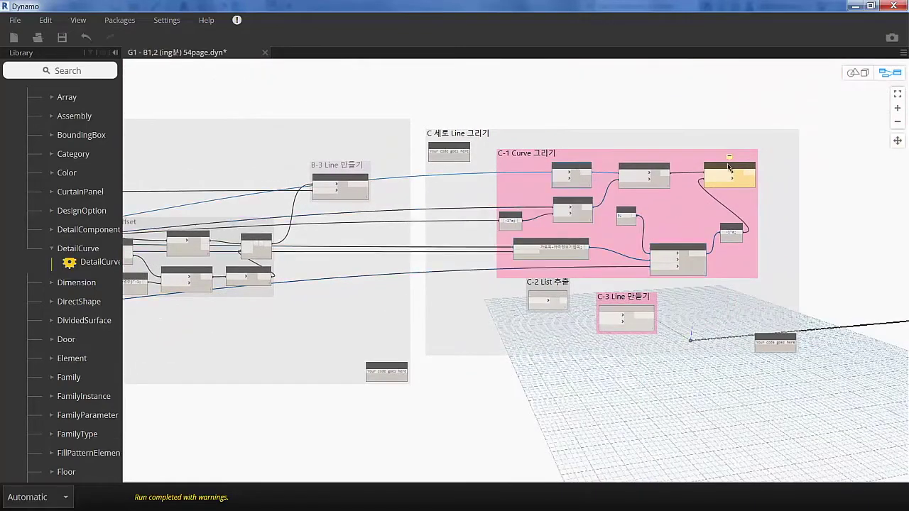
scroll(775, 162, up, 1)
scroll(775, 162, up, 2)
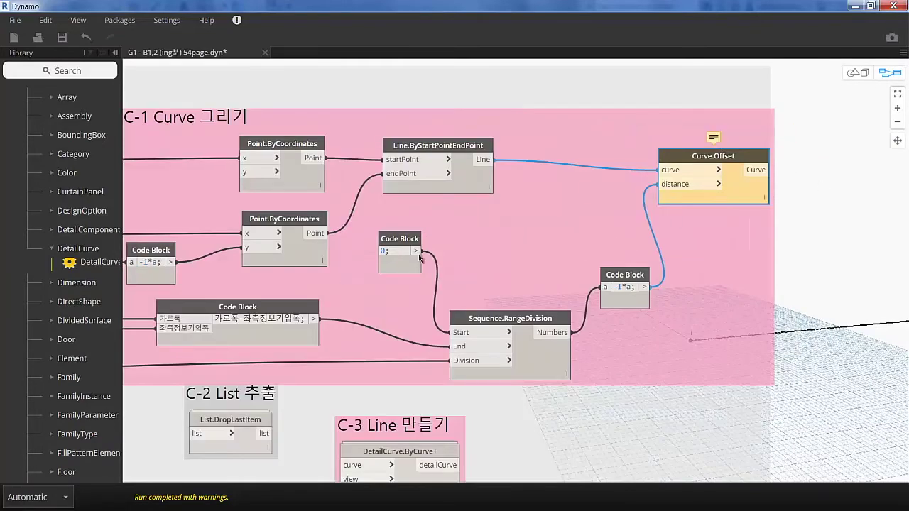
scroll(433, 285, down, 1)
middle_drag(432, 284, 561, 235)
click(425, 340)
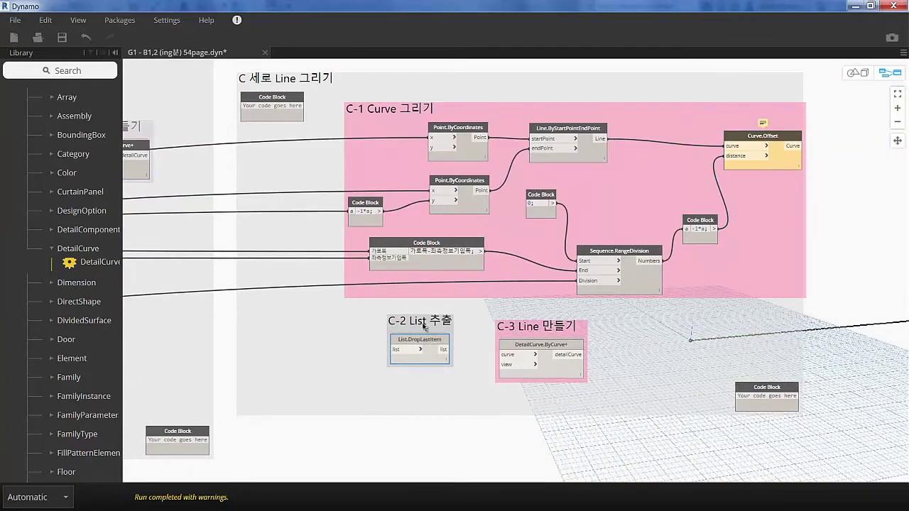
scroll(429, 331, down, 2)
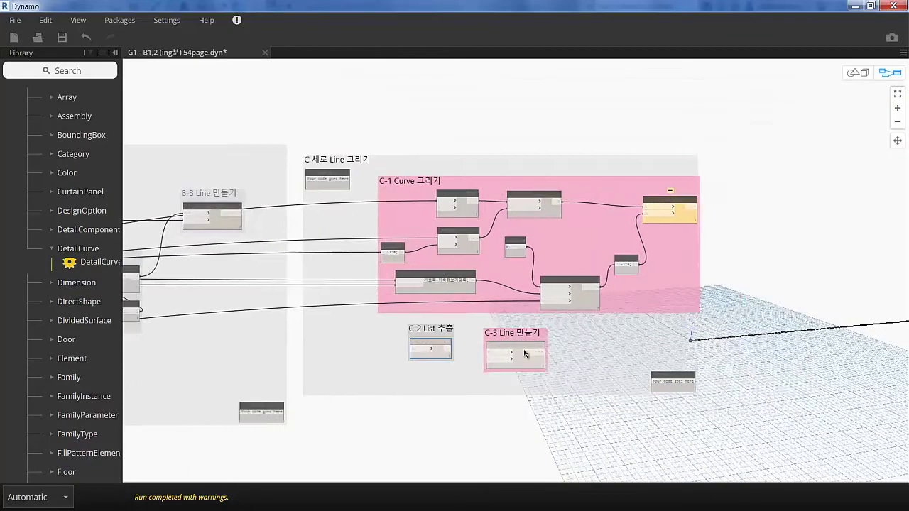
scroll(466, 255, up, 3)
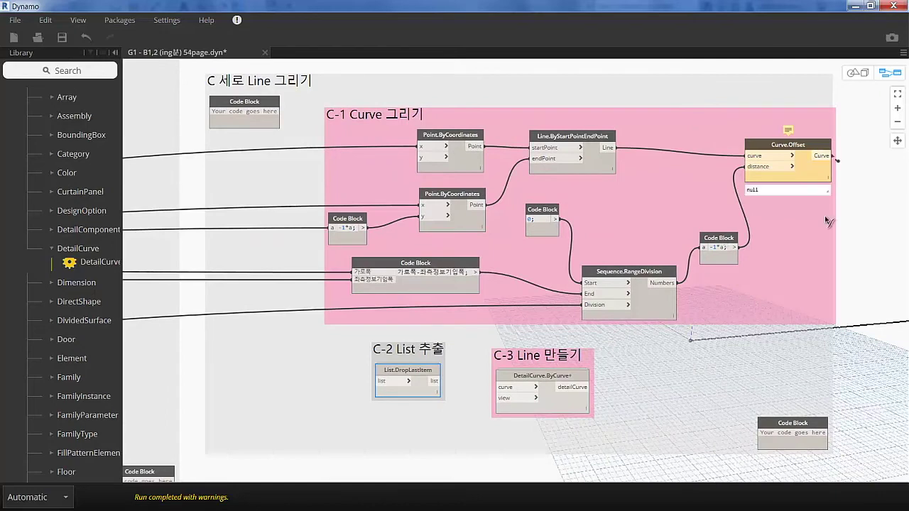
drag(821, 155, 392, 384)
Check Line.ByStartPointEndPoint and Code Block previews and link the A-2 active view to DetailCurve.ByCurve+
click(596, 162)
drag(667, 312, 659, 305)
click(474, 291)
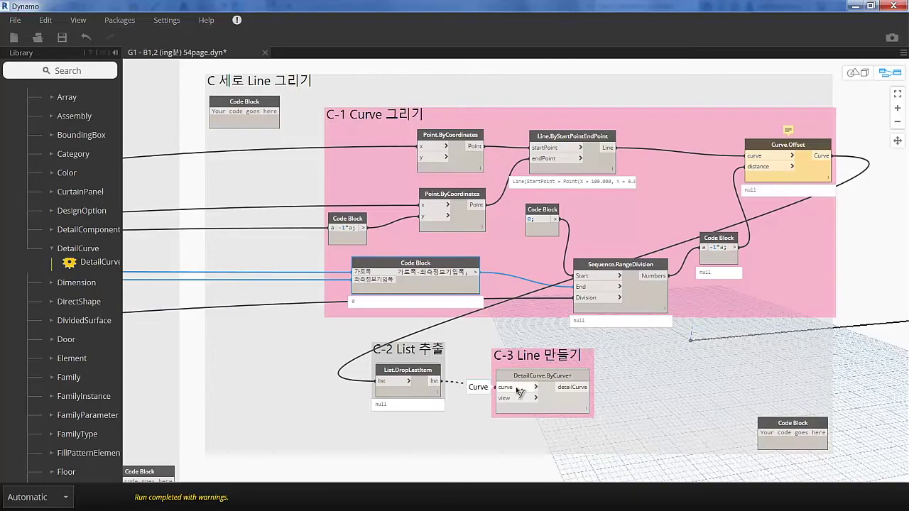
scroll(517, 391, down, 5)
scroll(531, 224, up, 3)
middle_drag(171, 258, 444, 259)
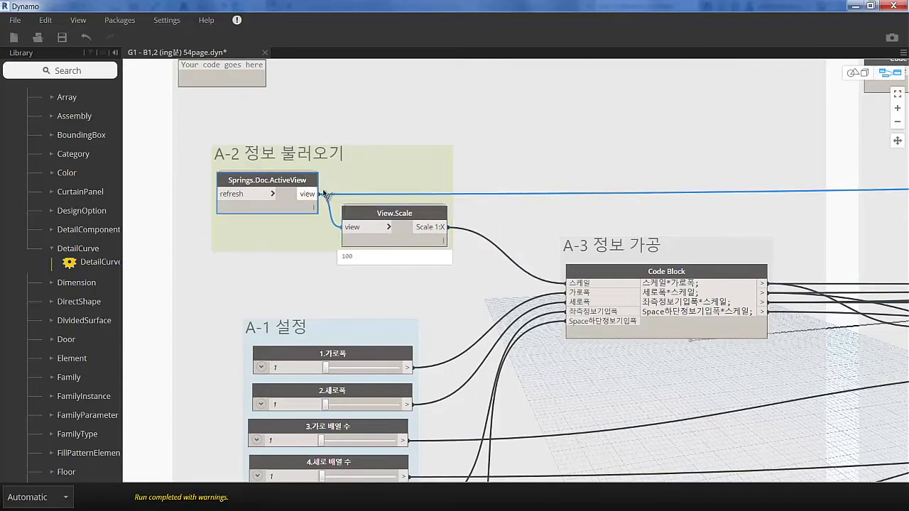
scroll(309, 197, down, 5)
scroll(631, 260, up, 2)
scroll(631, 260, up, 3)
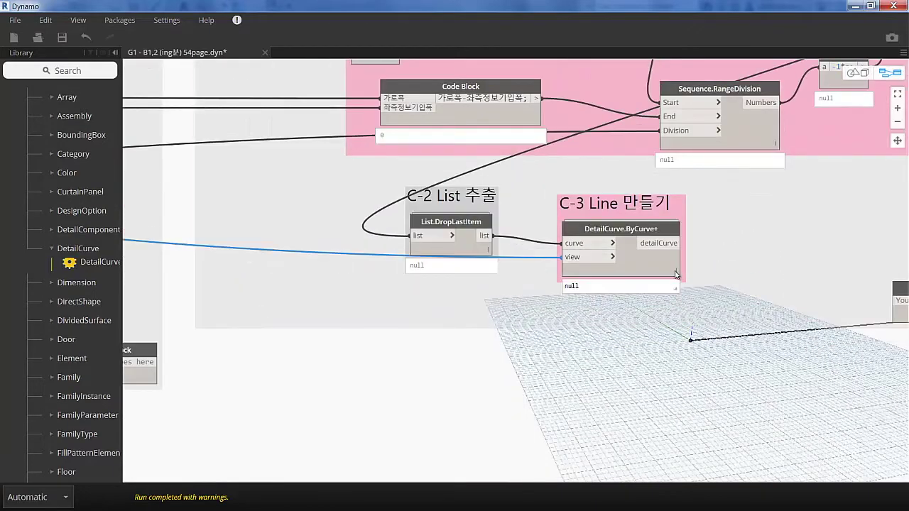
scroll(676, 273, down, 3)
Move the C-2 and C-3 groups beside C-1 within the outer C group
mouse_move(451, 253)
mouse_down()
mouse_move(735, 125)
mouse_move(663, 193)
mouse_up()
scroll(604, 253, up, 2)
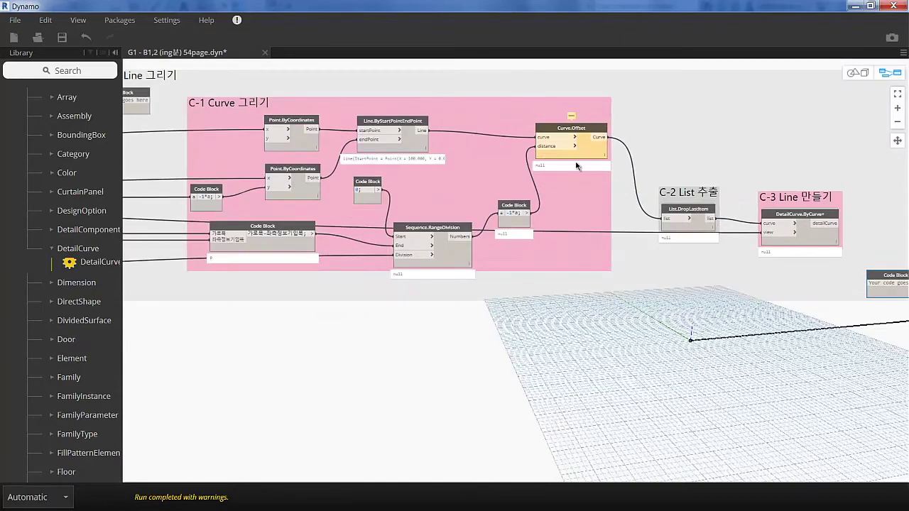
click(634, 131)
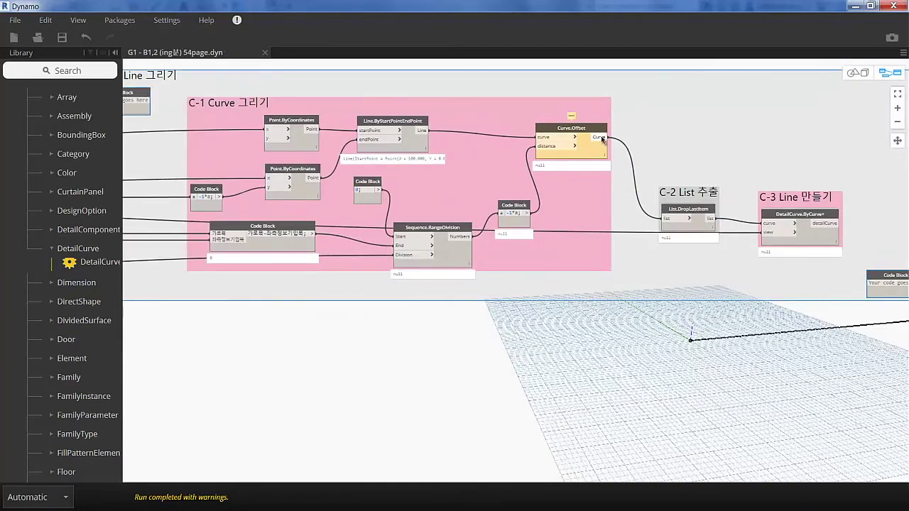
scroll(130, 93, up, 1)
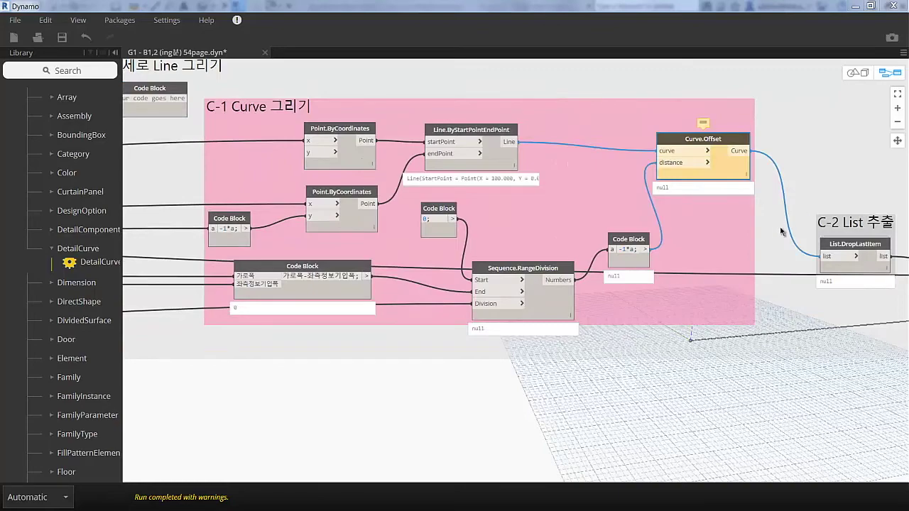
scroll(761, 180, down, 2)
scroll(699, 248, down, 2)
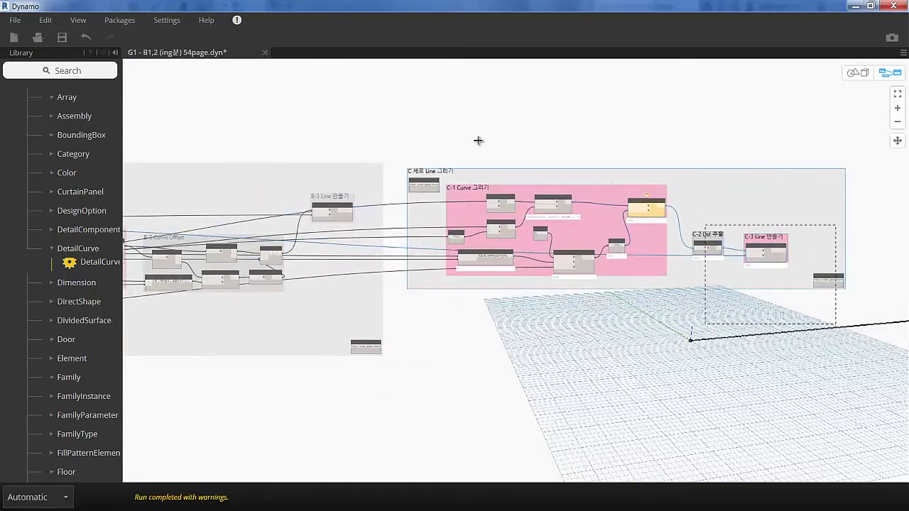
scroll(496, 263, down, 1)
scroll(368, 269, down, 1)
scroll(305, 234, up, 2)
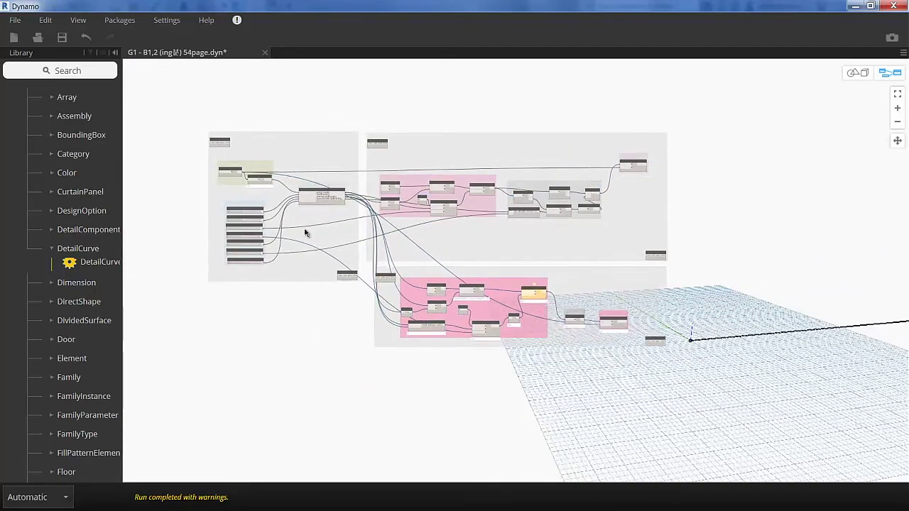
scroll(306, 234, up, 5)
scroll(247, 201, up, 2)
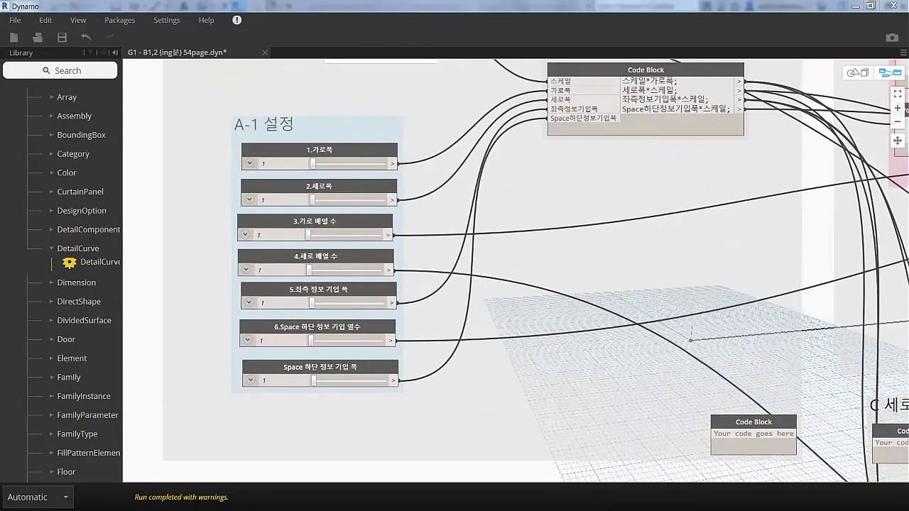
Enter the A-1 slider values 700, 554, 3, 3, 50, 4 and 10, starting with 1.가로폭
double_click(289, 167)
text(700)
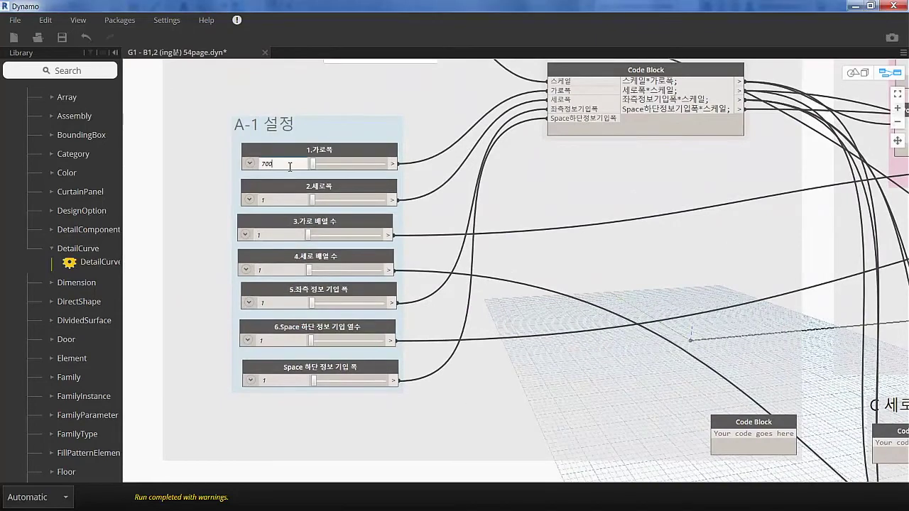
text(554)
double_click(282, 236)
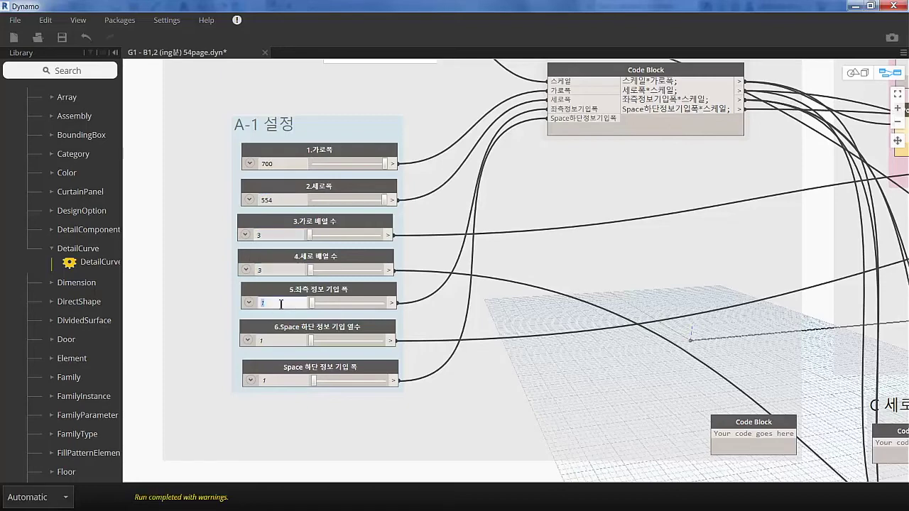
double_click(281, 340)
text(4)
click(450, 248)
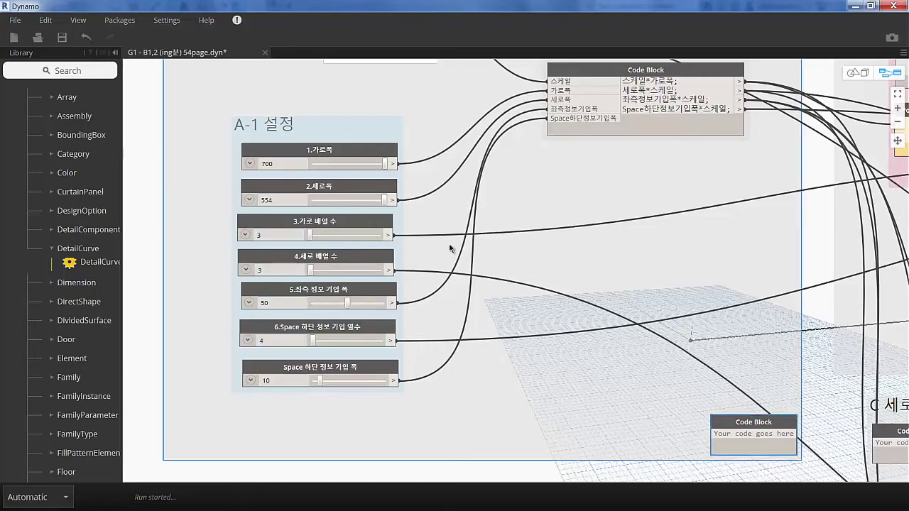
scroll(494, 306, down, 5)
scroll(472, 284, up, 2)
scroll(474, 259, up, 3)
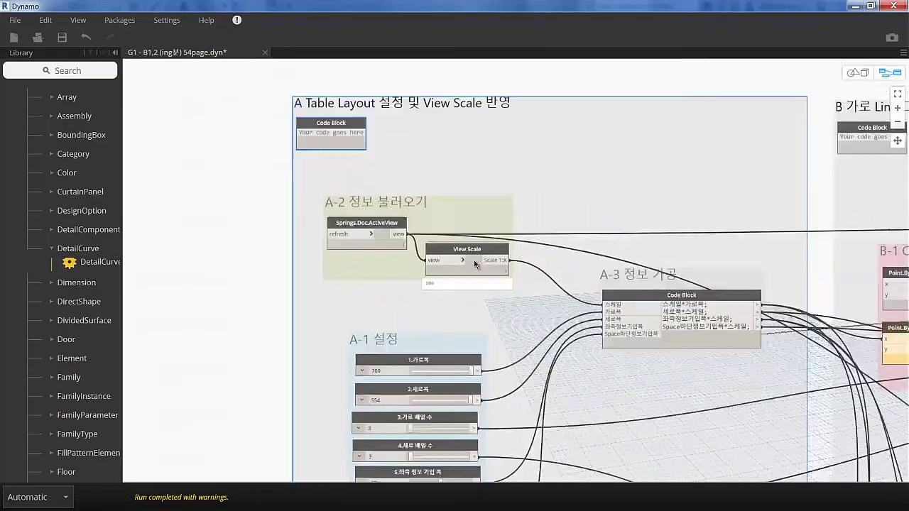
Create a new sheet from Sheets (all) in the Revit project browser
scroll(474, 260, down, 4)
scroll(405, 212, up, 5)
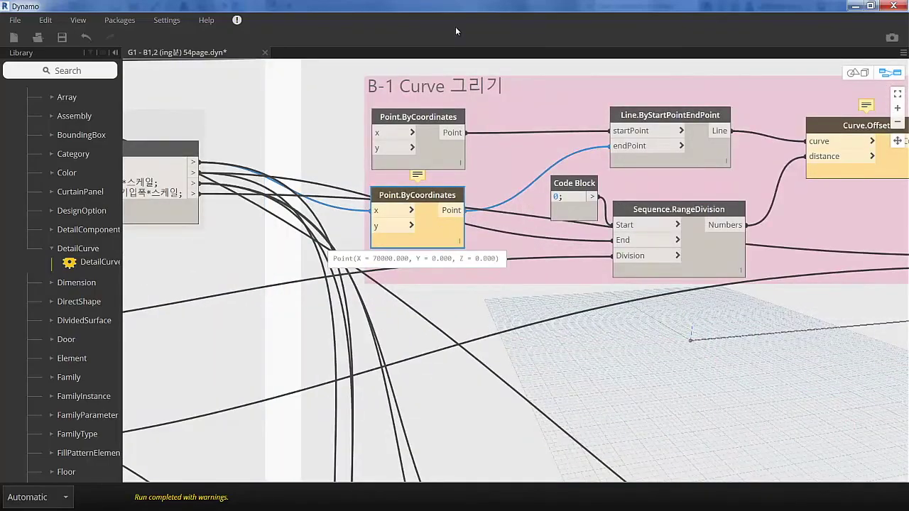
double_click(460, 7)
click(48, 491)
right_click(48, 279)
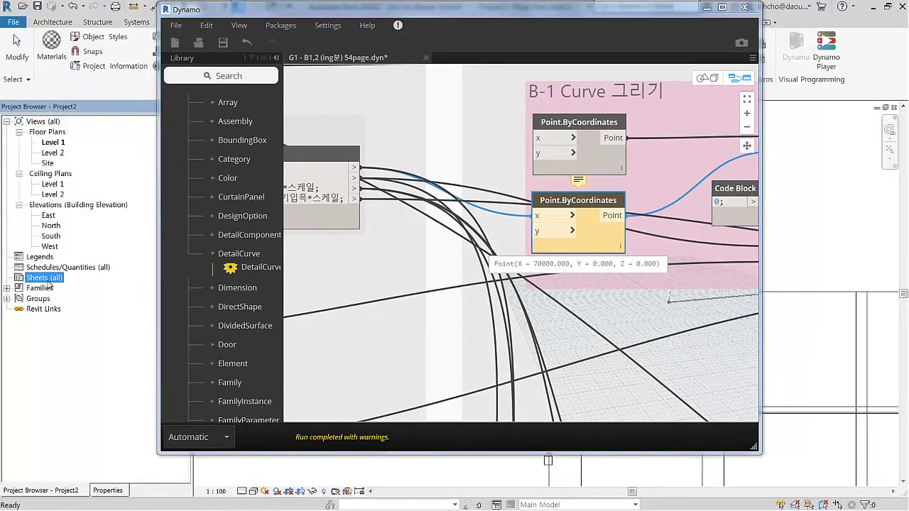
click(78, 286)
click(496, 397)
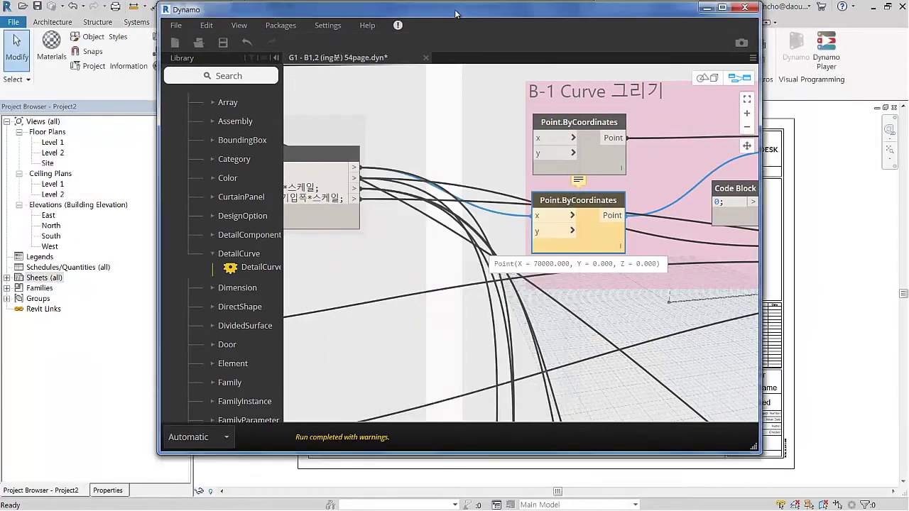
Maximize Dynamo again and set the graph's run mode to Manual
double_click(458, 10)
click(64, 497)
click(24, 440)
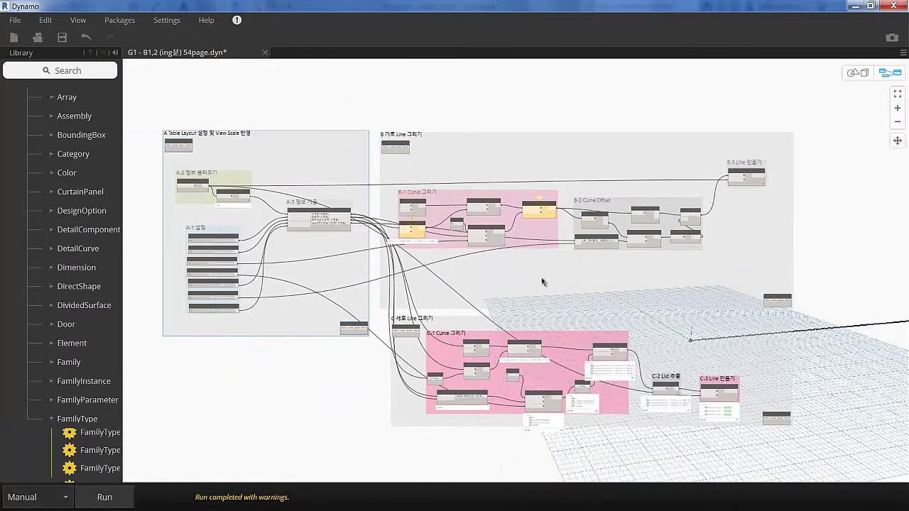
Inspect Curve.Offset's curve list and the A-1 and A-3 groups in the graph
scroll(530, 291, up, 3)
scroll(587, 265, up, 5)
click(586, 265)
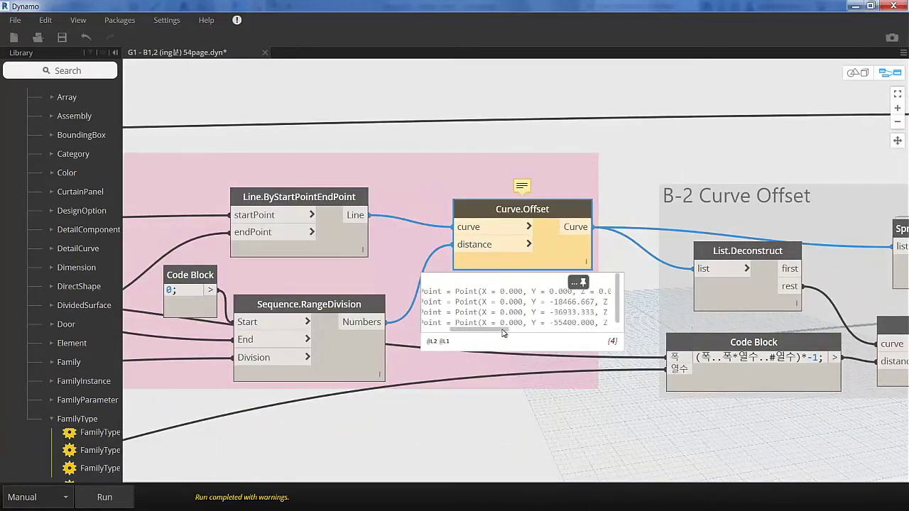
scroll(555, 377, down, 5)
scroll(430, 243, up, 2)
middle_drag(412, 299, 557, 293)
click(290, 196)
middle_drag(178, 265, 436, 254)
scroll(437, 254, down, 1)
Shrink Dynamo to a short floating window so the Revit sheet shows
drag(454, 6, 510, 23)
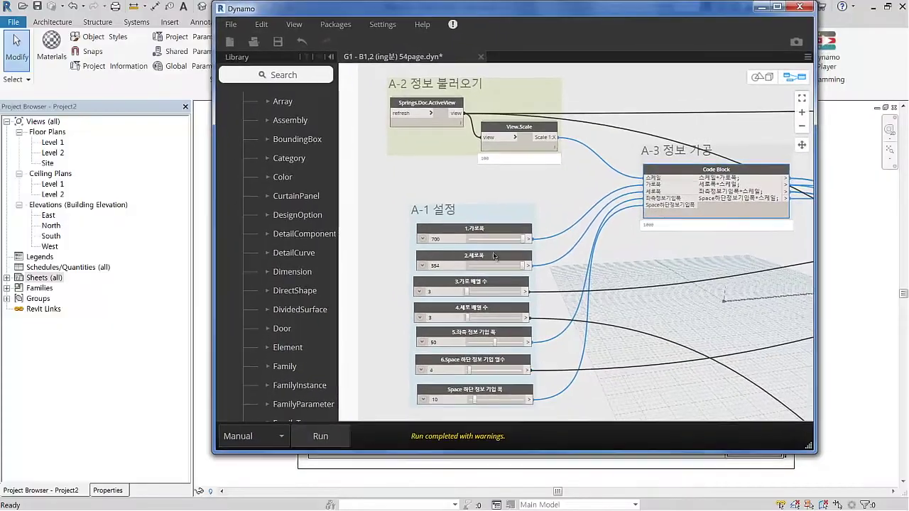
drag(534, 452, 296, 343)
scroll(526, 249, down, 5)
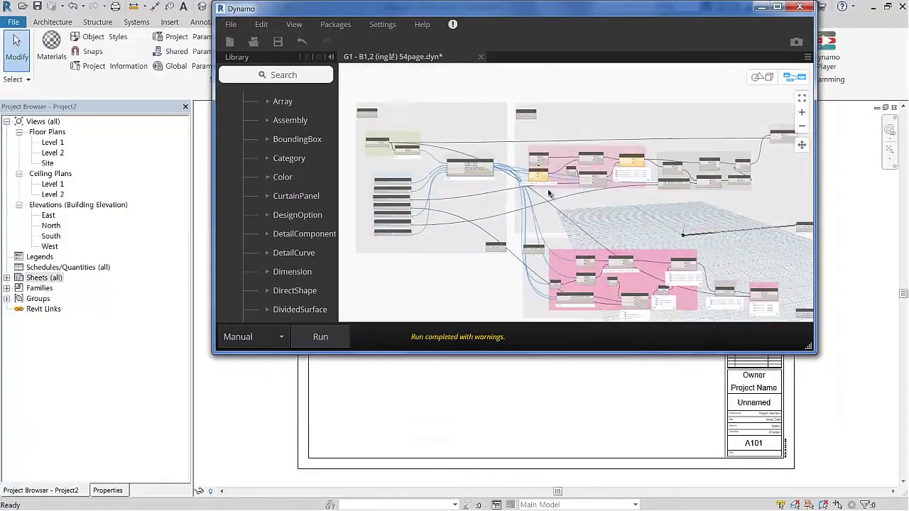
Save the graph as G1 완성.dyn
click(233, 26)
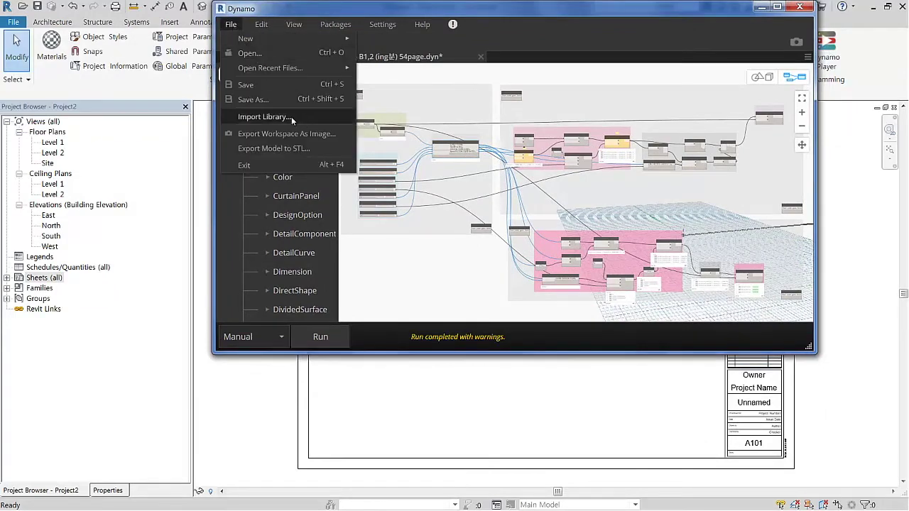
click(249, 97)
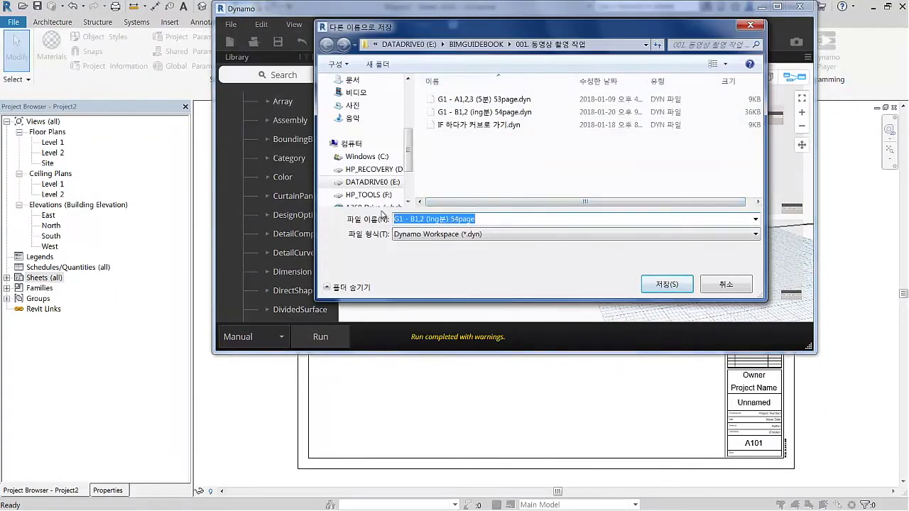
text(G 오)
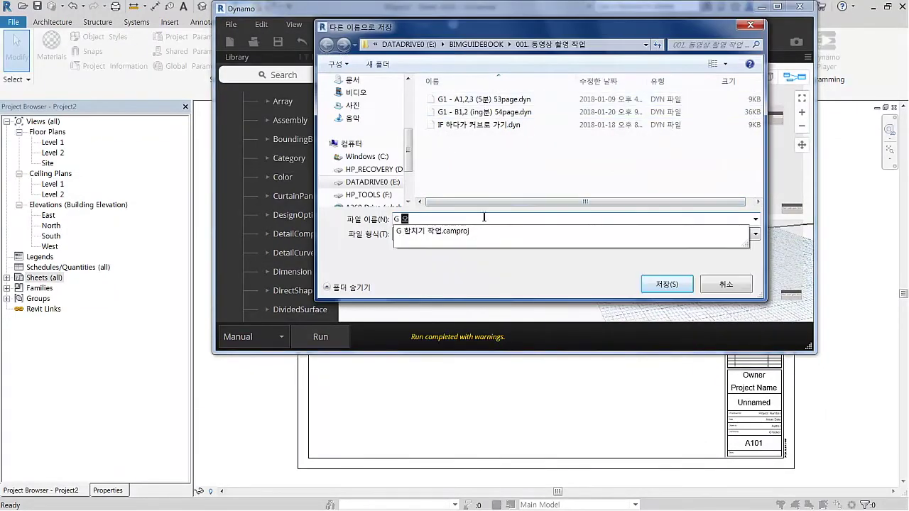
text(1 완ㅅ)
click(664, 284)
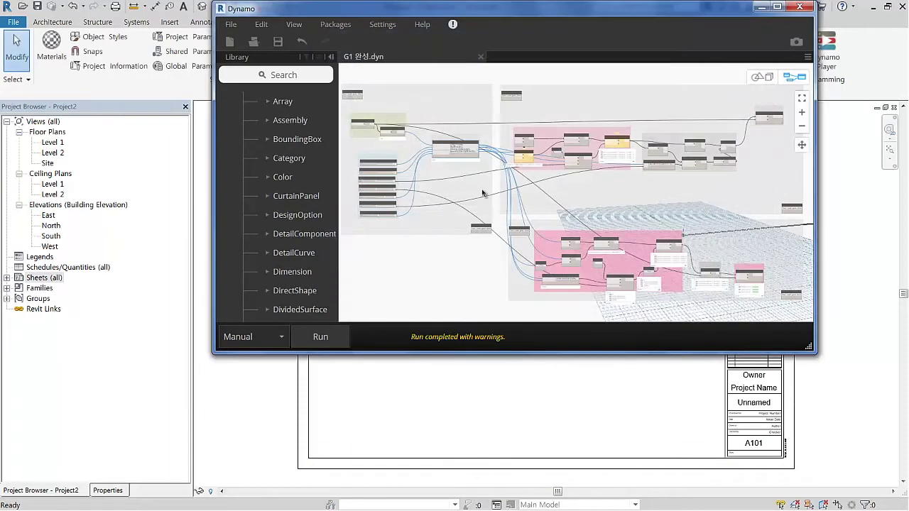
Close the graph, reopen G1 완성.dyn and run it
click(231, 44)
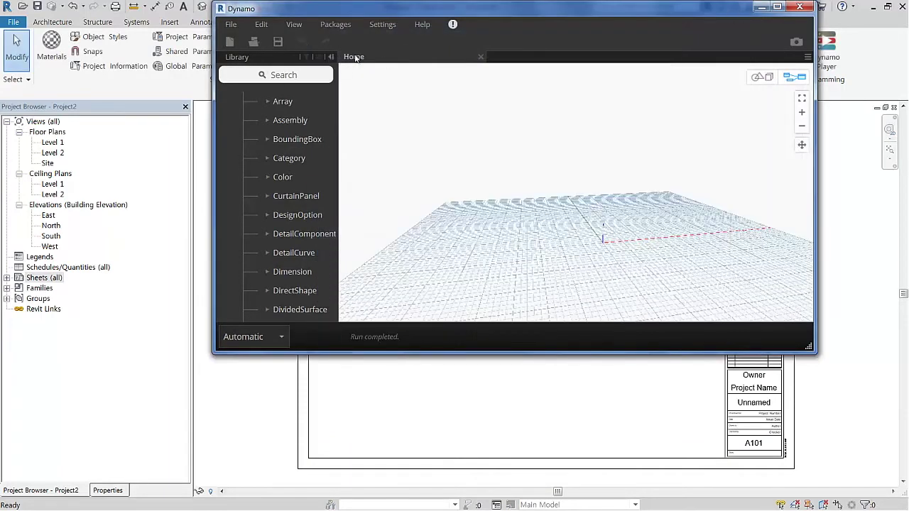
click(249, 42)
click(461, 126)
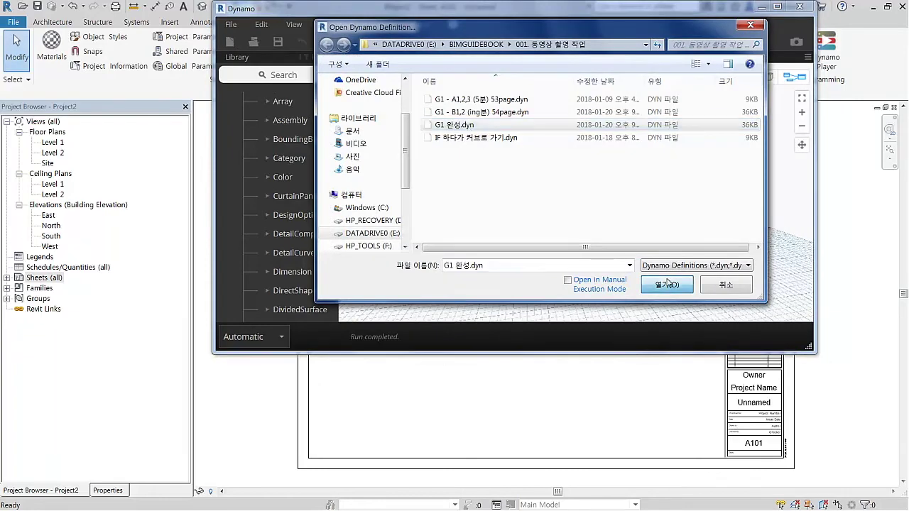
click(664, 285)
click(320, 337)
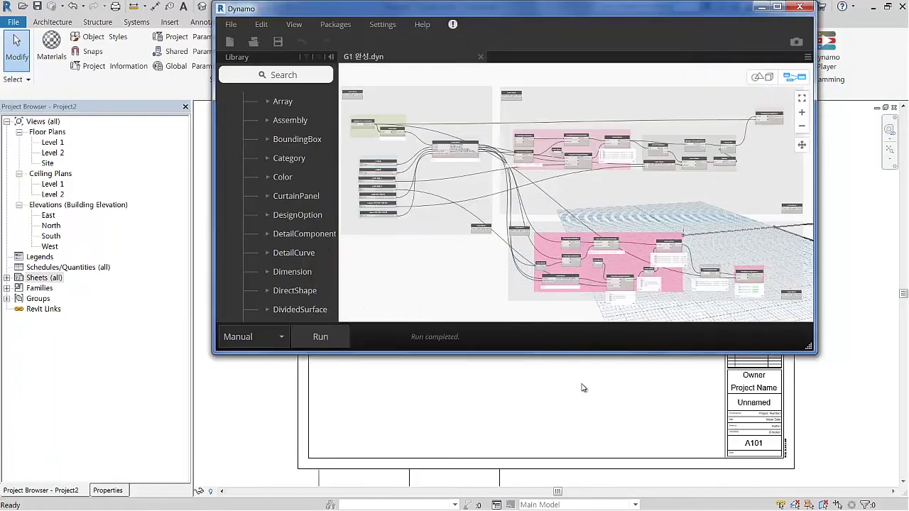
Uncover the generated grid lines, close the Project Browser and open Dynamo Player
middle_drag(582, 388, 259, 335)
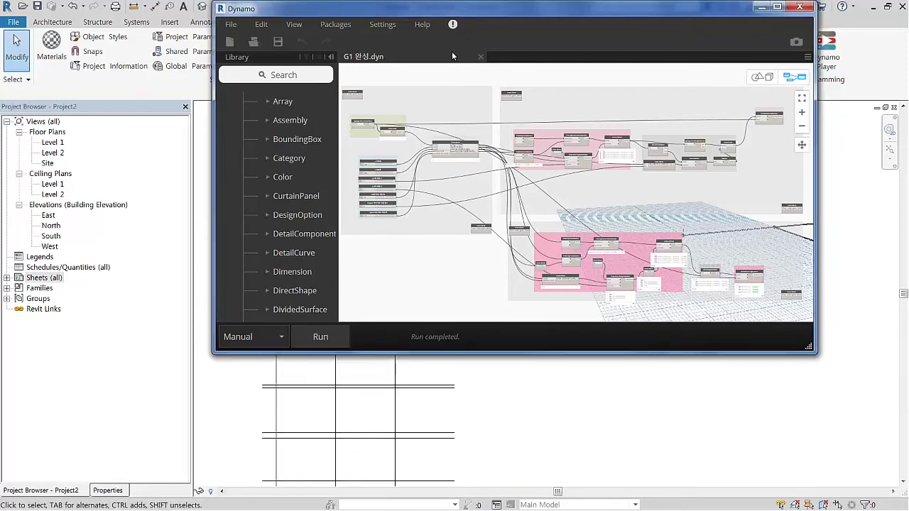
drag(408, 10, 555, 9)
middle_drag(235, 193, 186, 154)
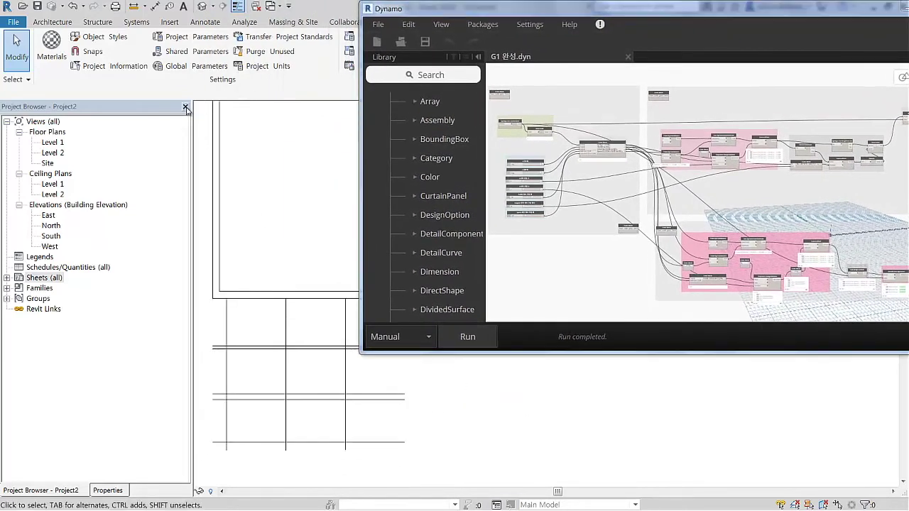
click(185, 108)
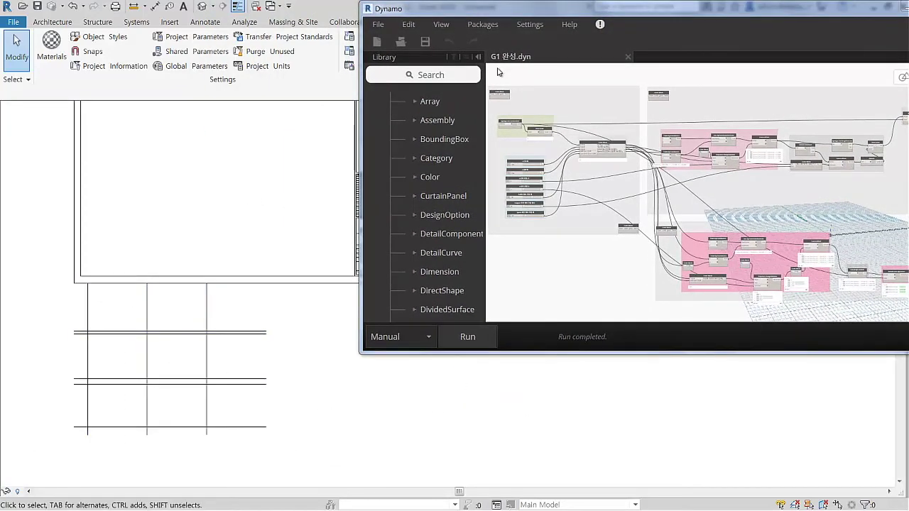
drag(447, 13, 208, 16)
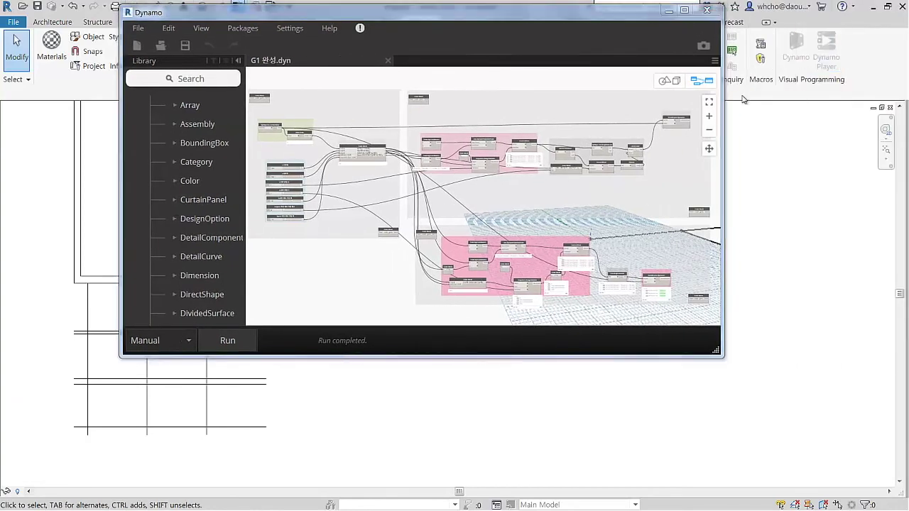
drag(589, 110, 438, 14)
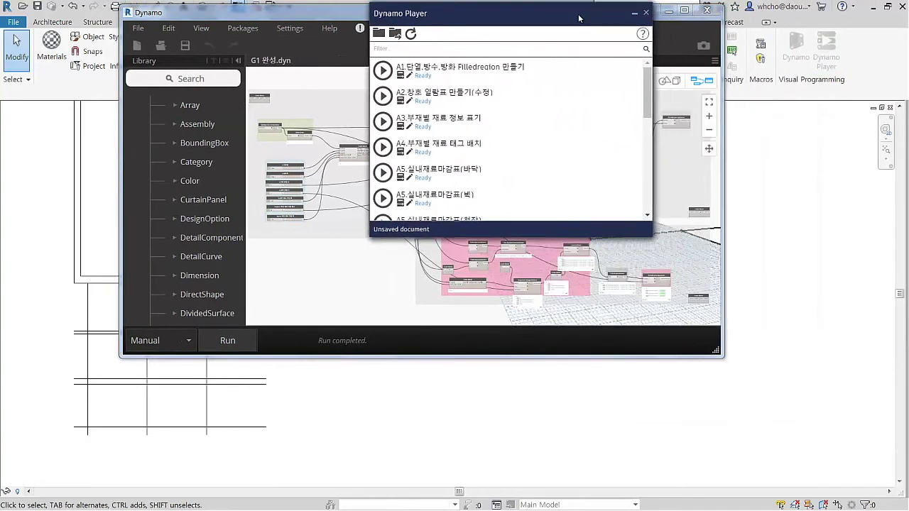
Delete the old grid lines below the sheet
drag(349, 441, 63, 311)
key(Delete)
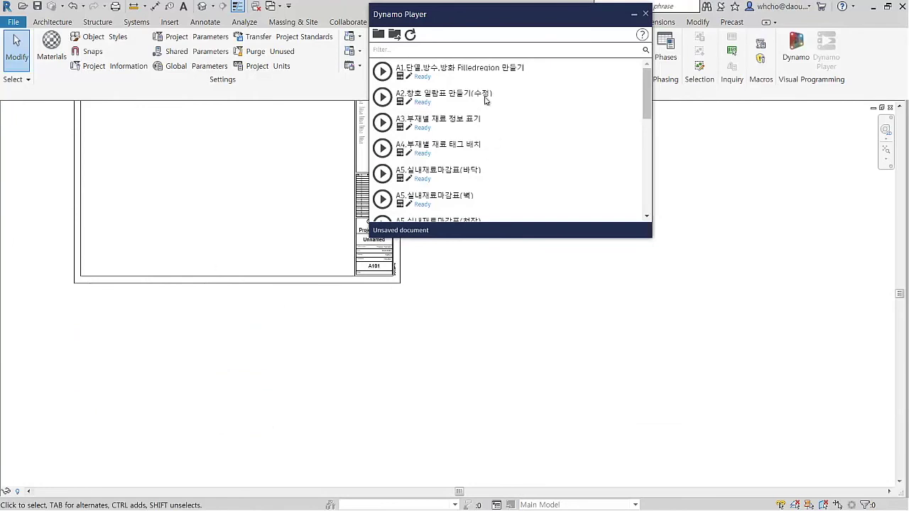
drag(645, 87, 646, 121)
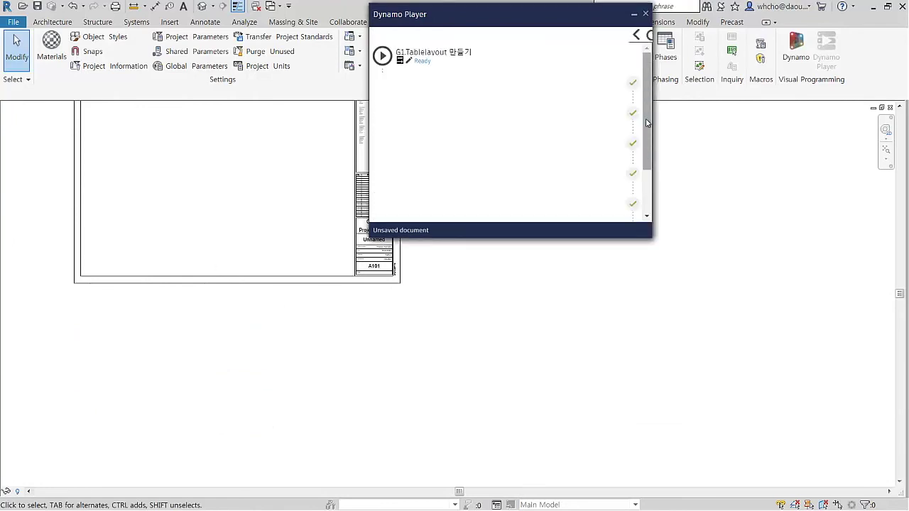
scroll(393, 123, down, 1)
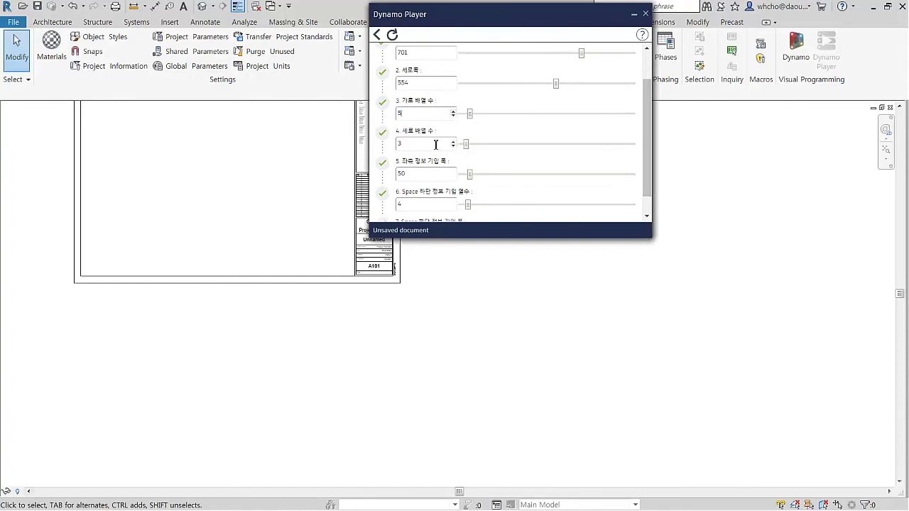
Run G1.Tablelayout 만들기 in Dynamo Player and move the new grid up onto the sheet
scroll(434, 186, down, 1)
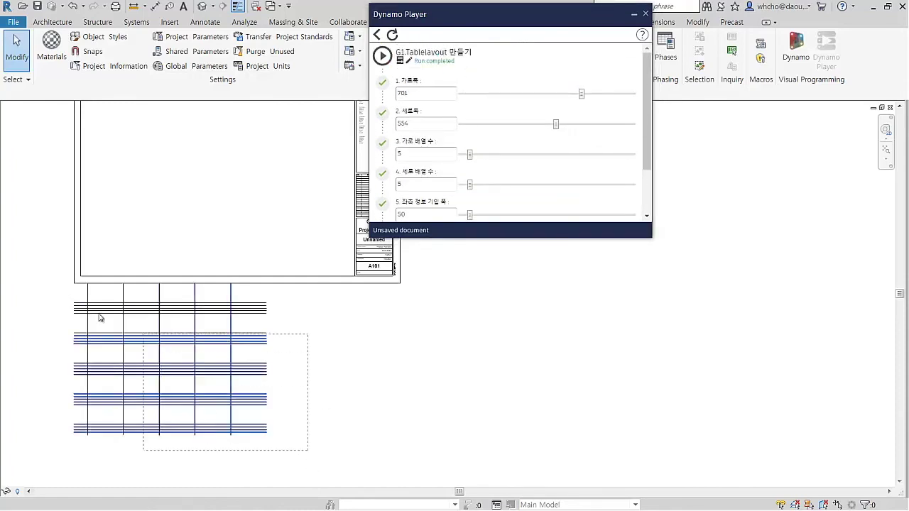
click(122, 430)
mouse_move(122, 430)
mouse_down()
mouse_move(130, 253)
mouse_move(130, 264)
mouse_up()
click(320, 329)
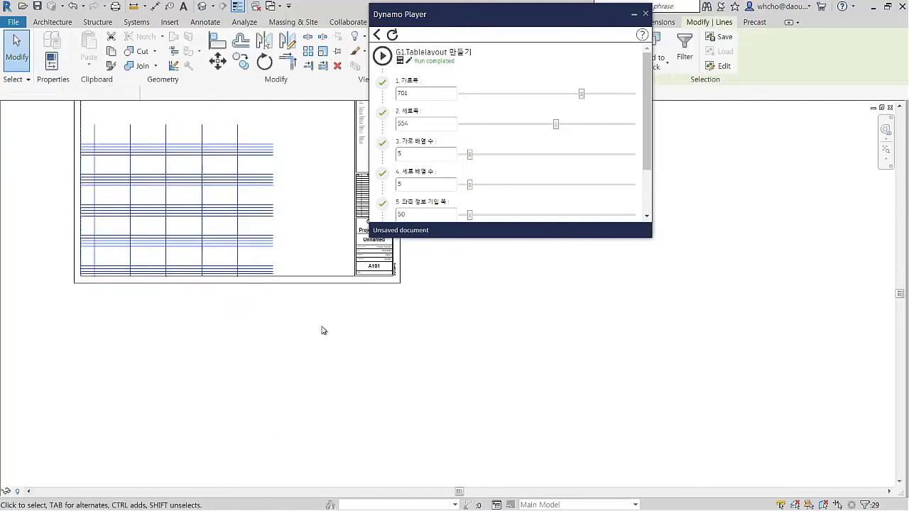
click(155, 6)
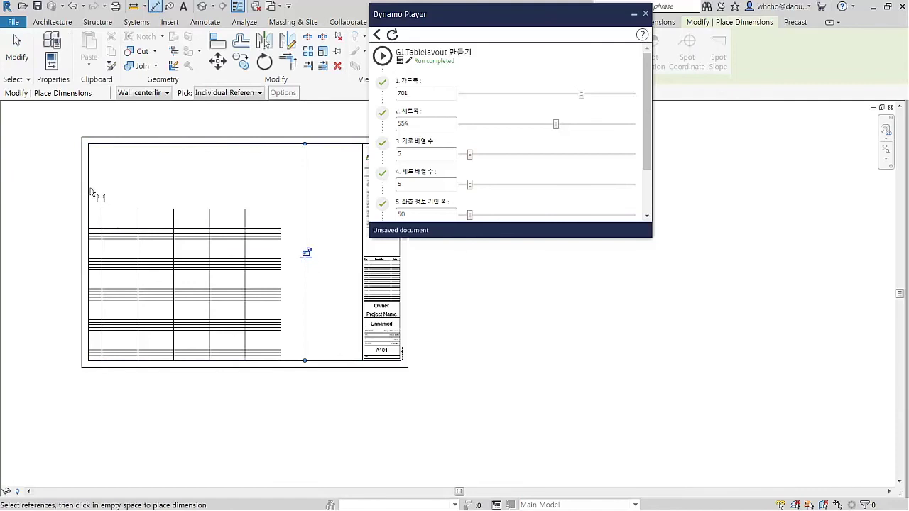
Enter table width 998 and height 790 in Dynamo Player and rerun the script
scroll(310, 206, up, 2)
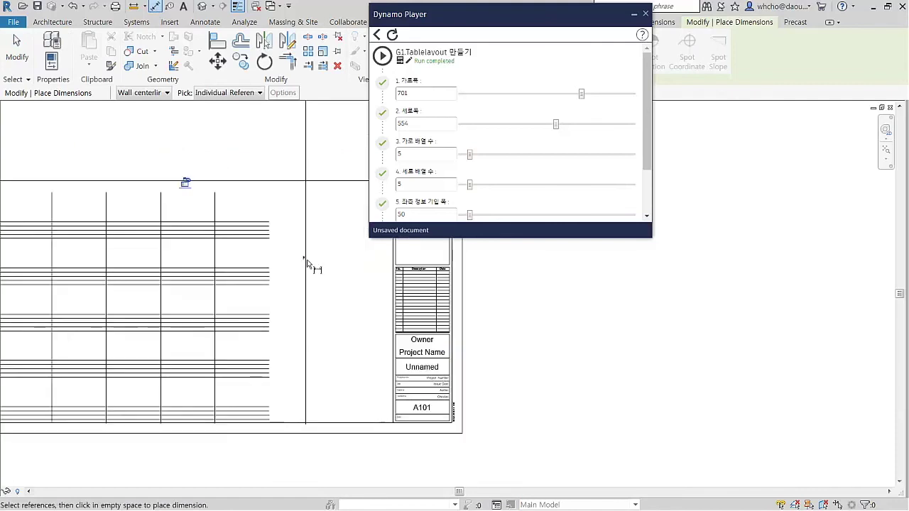
scroll(308, 263, up, 3)
double_click(424, 93)
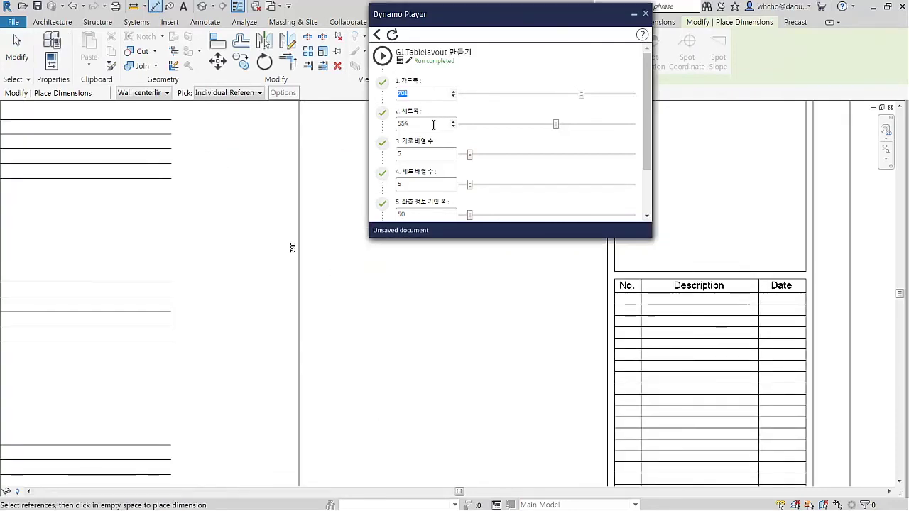
scroll(308, 260, up, 2)
scroll(243, 183, up, 2)
click(428, 93)
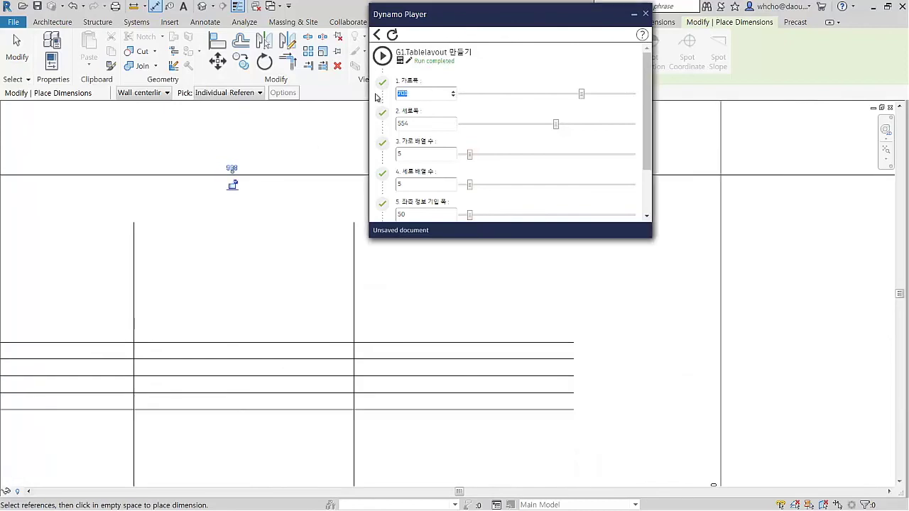
text(998)
key(Return)
scroll(412, 360, up, 2)
scroll(359, 126, up, 1)
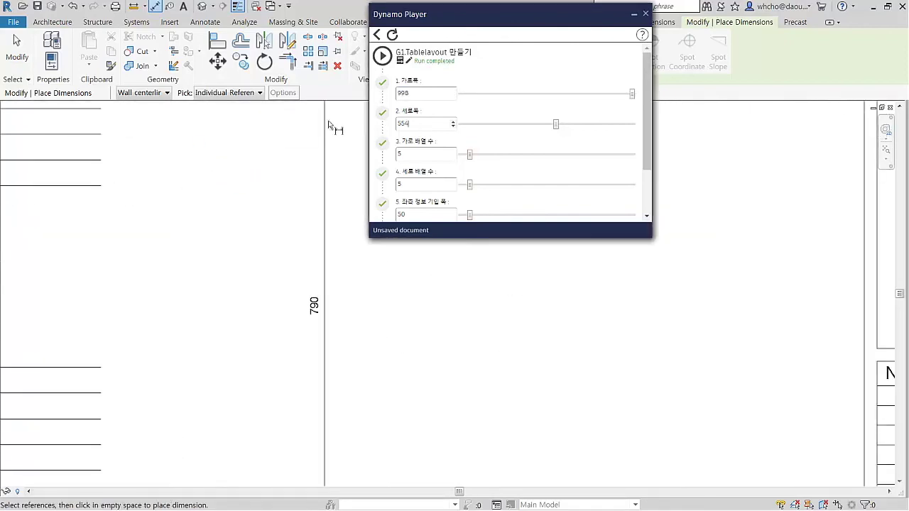
text(790)
key(Return)
scroll(239, 269, down, 3)
scroll(309, 260, down, 2)
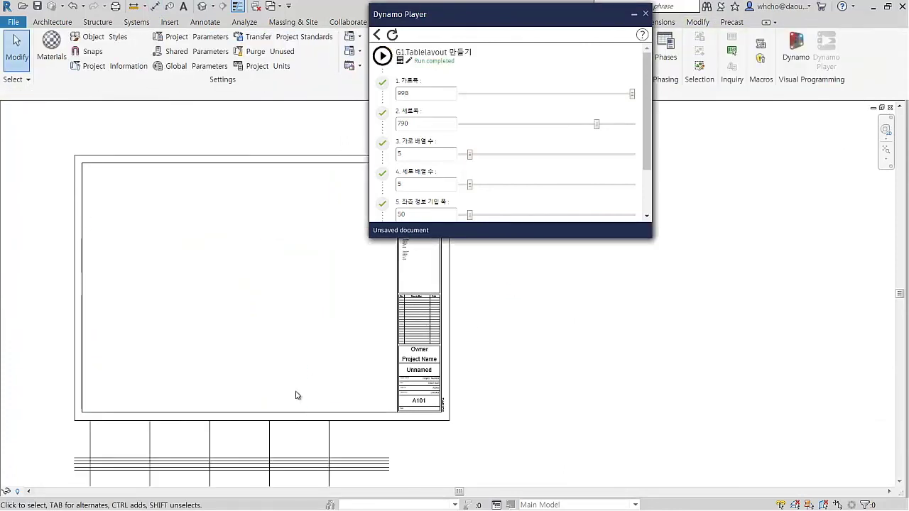
Crossing-select the regenerated grid and move it roughly inside the sheet with MV
middle_drag(330, 419, 320, 276)
scroll(274, 251, down, 2)
drag(344, 462, 101, 299)
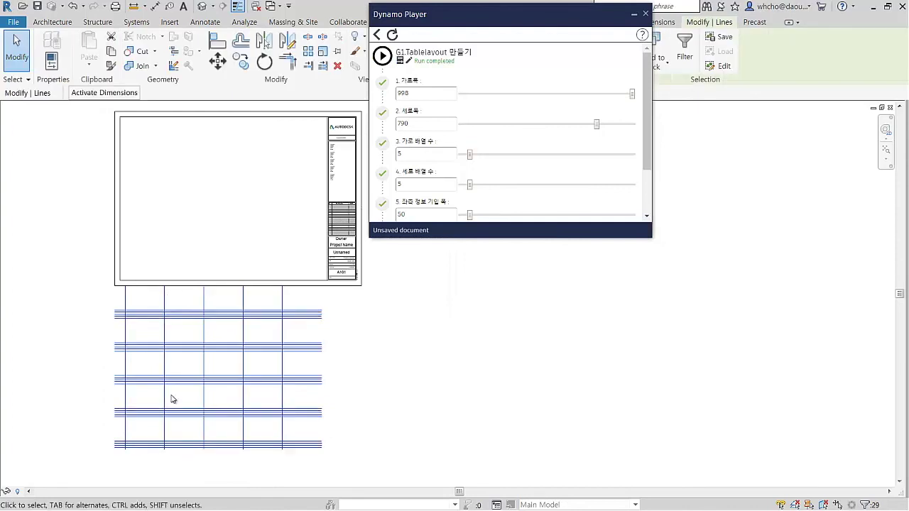
key(m)
key(v)
click(123, 391)
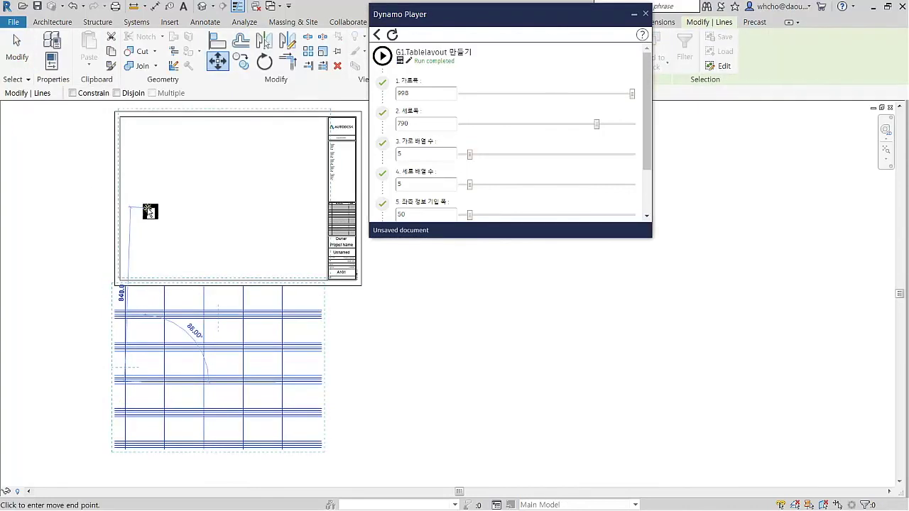
click(146, 214)
Move the grid again, snapping its corner to the sheet frame's lower-left corner
scroll(142, 284, up, 3)
scroll(148, 298, up, 2)
key(m)
key(v)
click(147, 298)
click(174, 289)
scroll(172, 279, down, 3)
scroll(172, 279, down, 2)
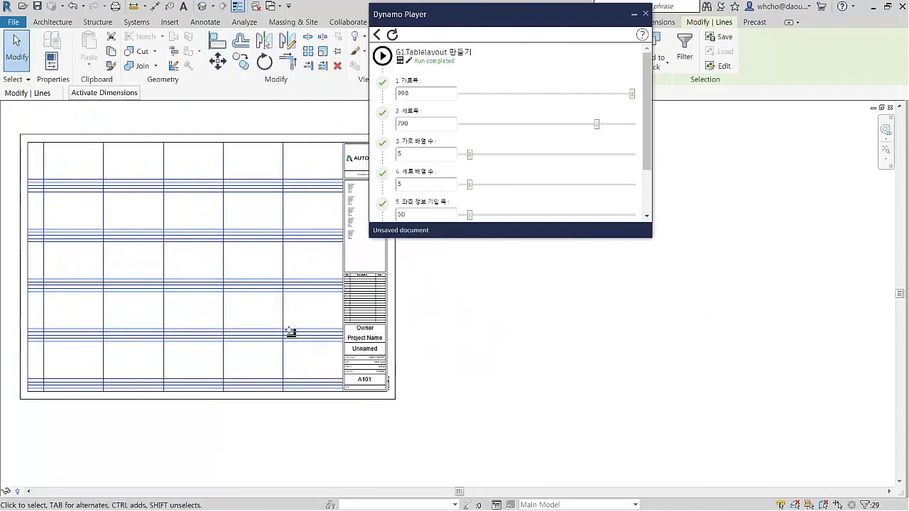